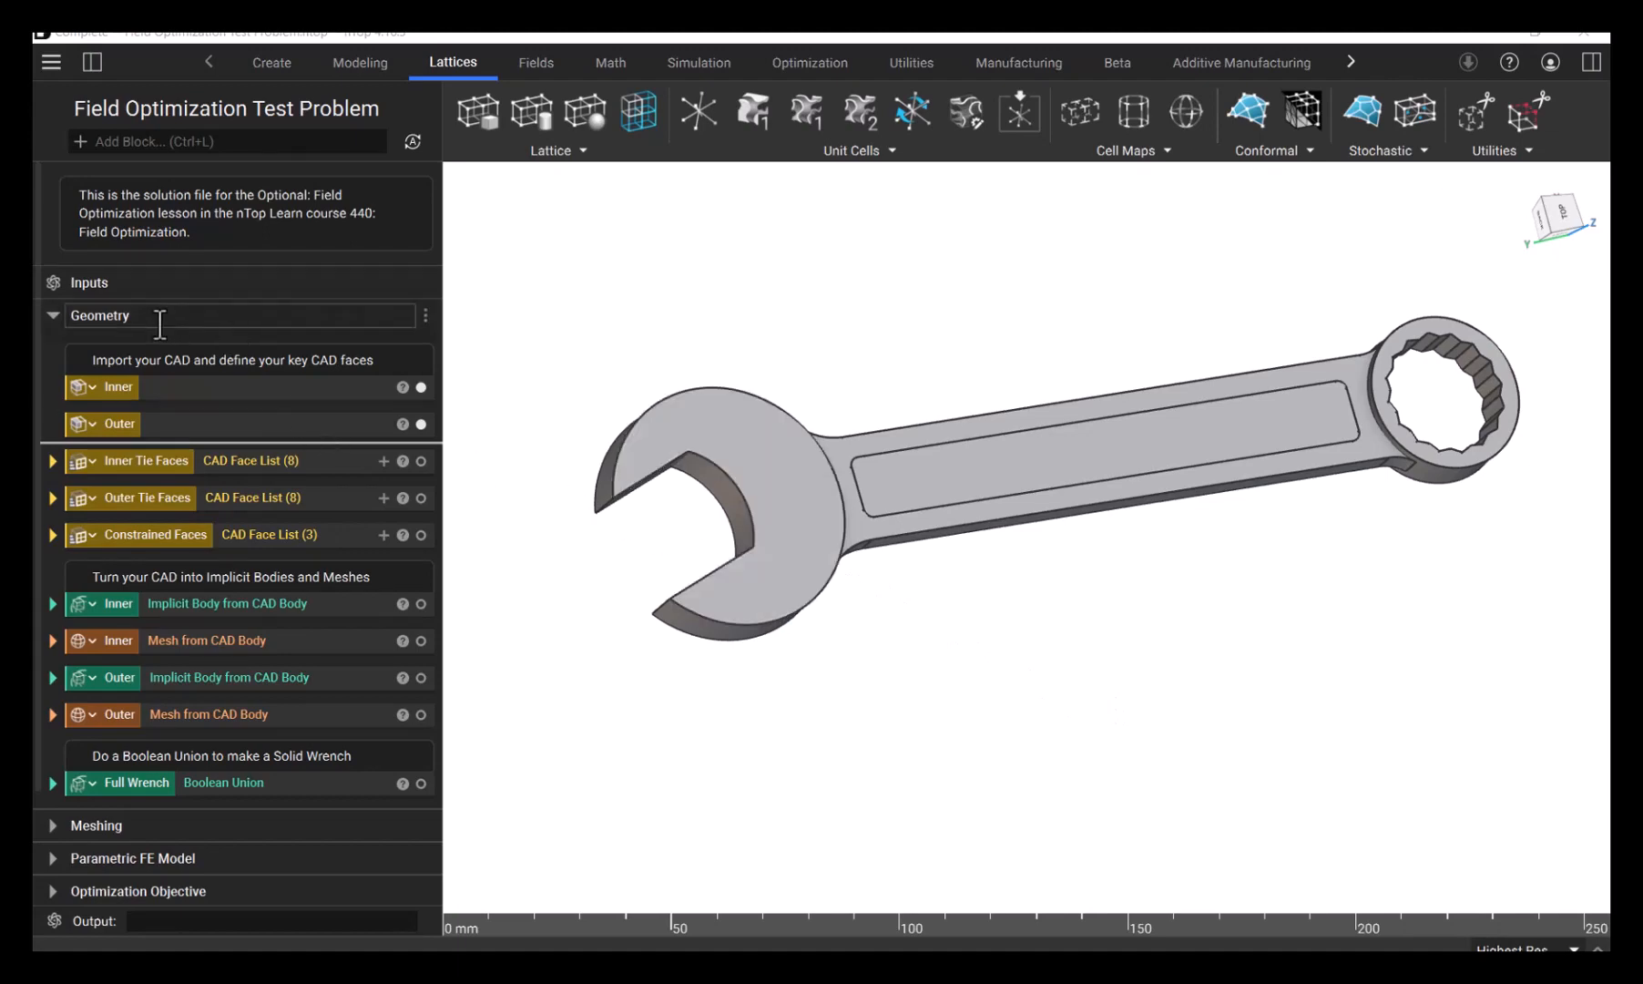
- Expand the Meshing section and highlight the imported Inner and Outer CAD bodies in the Geometry section
left_click(53, 825)
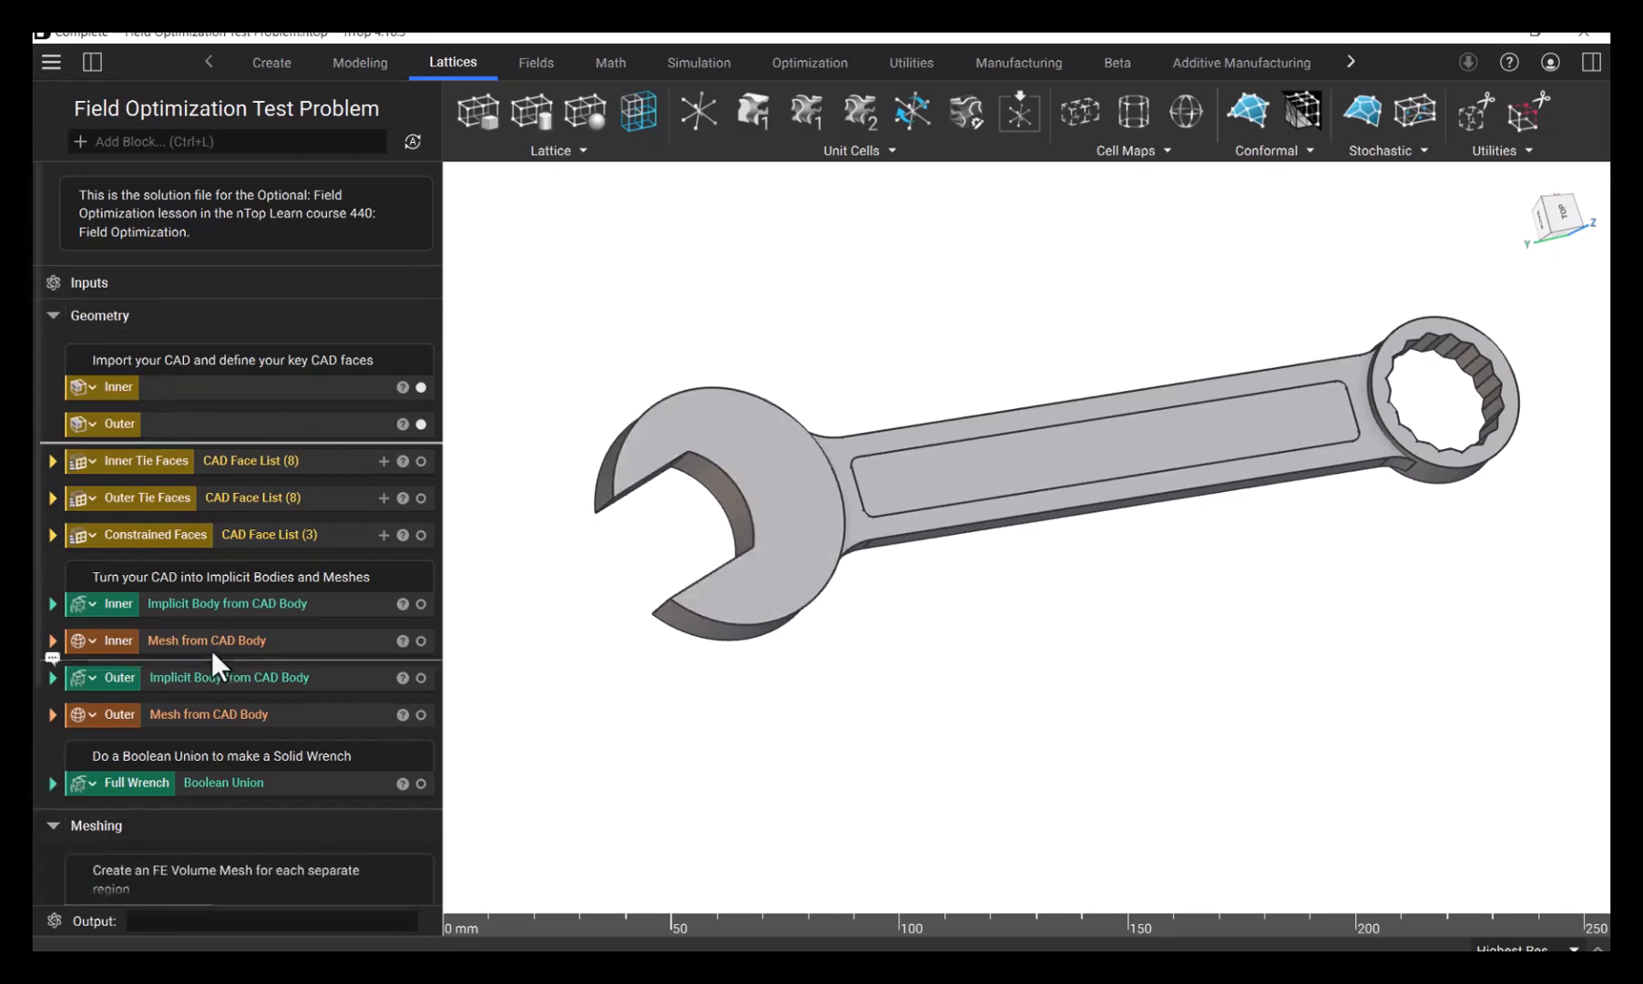
scroll(215, 656, "down", 2)
scroll(215, 641, "up", 2)
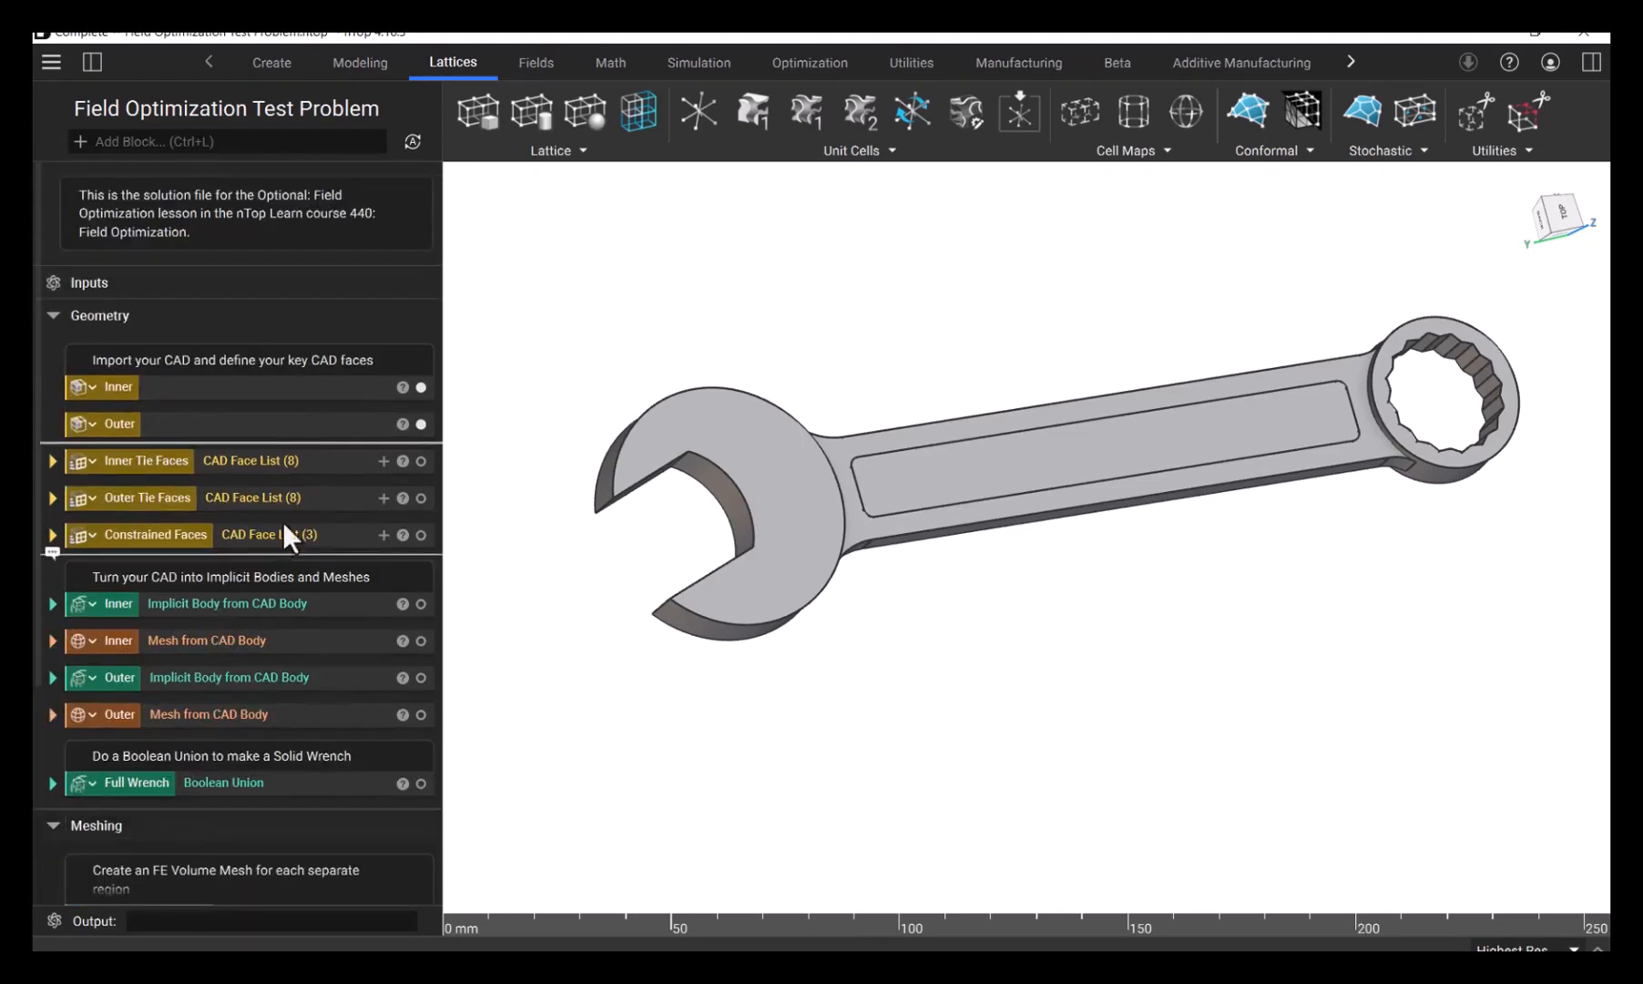
left_click(198, 389)
left_click(192, 425)
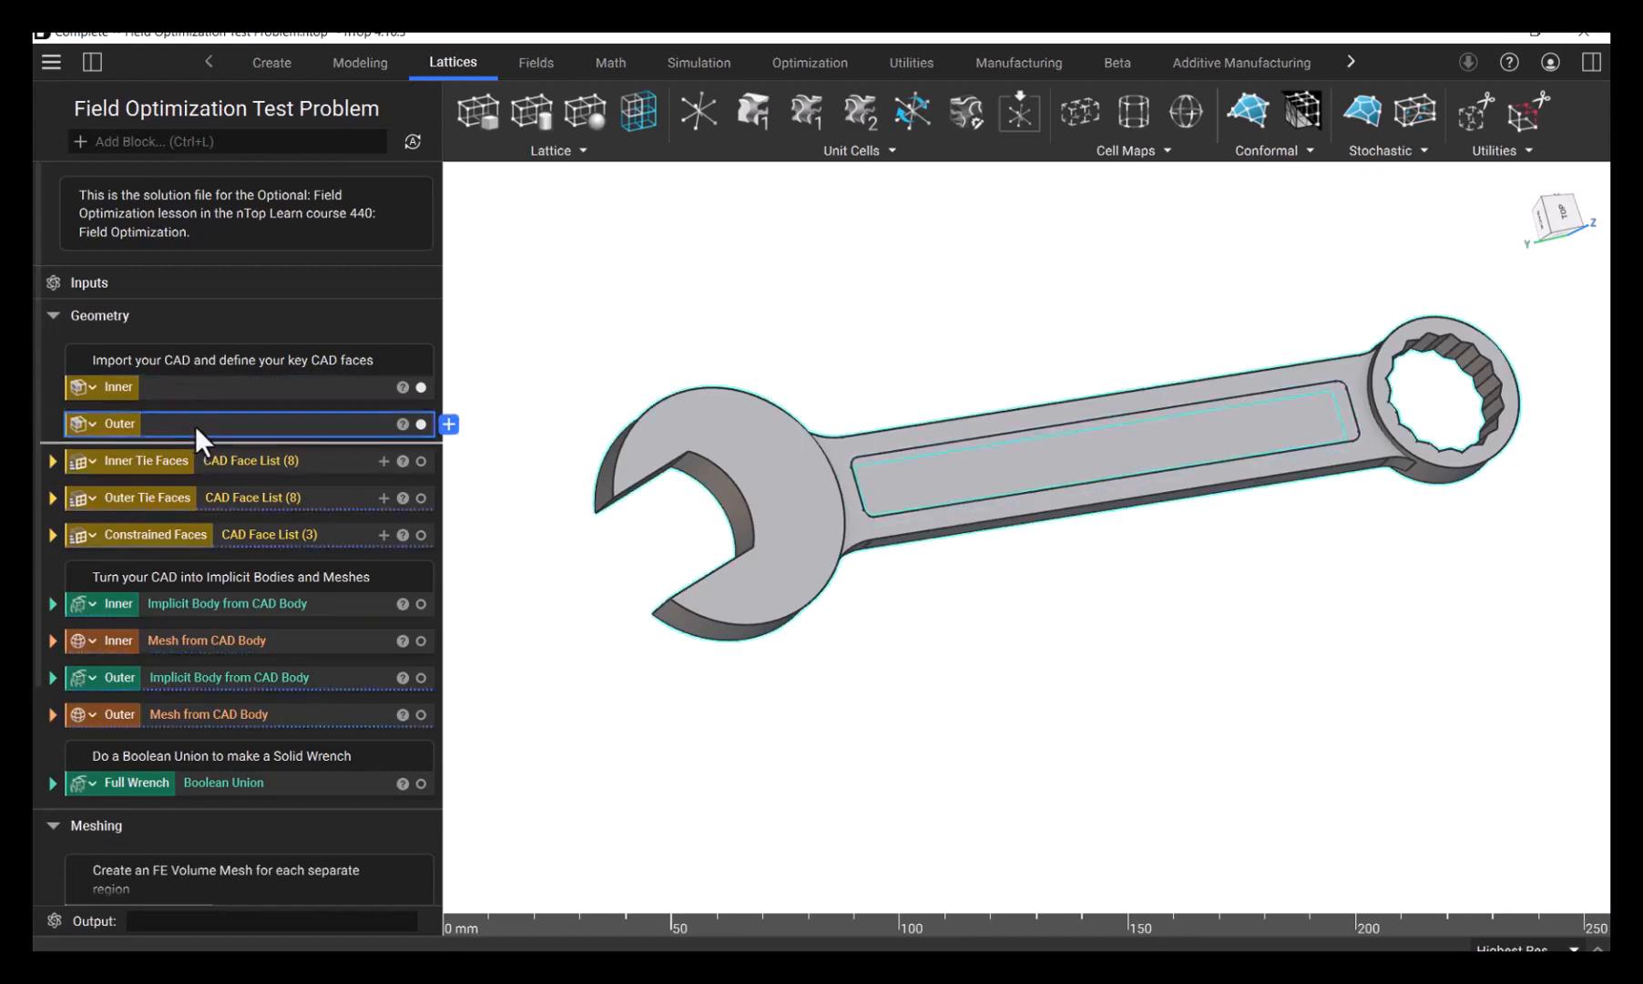
left_click(836, 367)
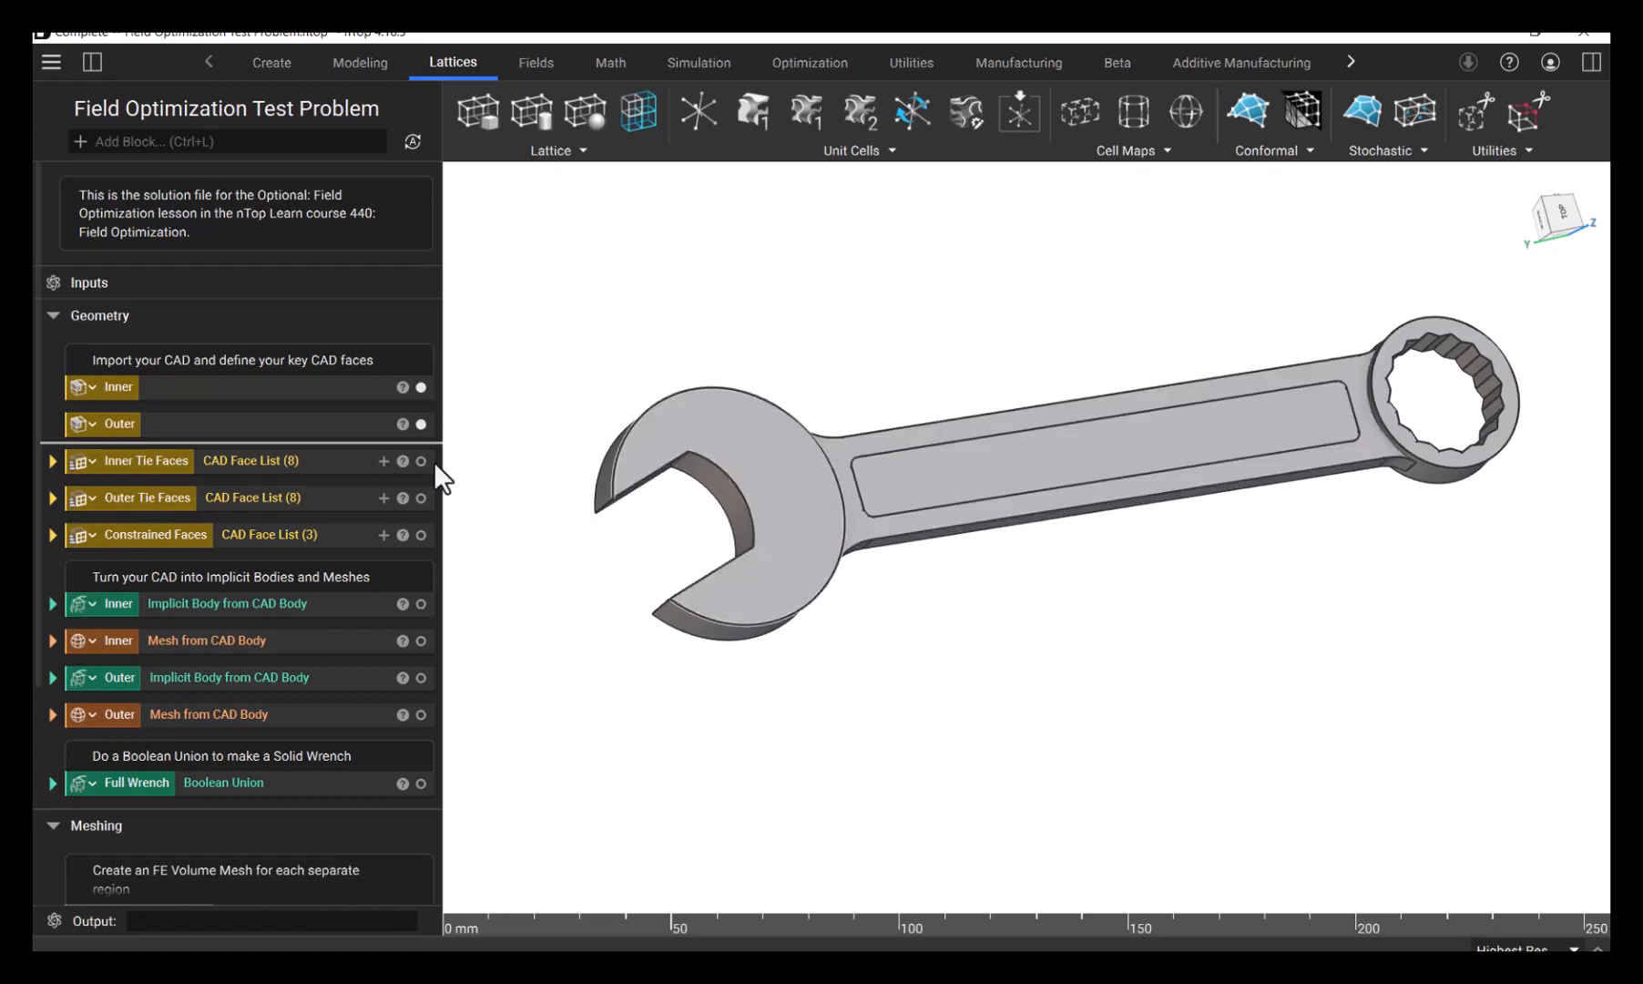
- Expand the Inner Tie Faces list and isolate its faces in the view for inspection
left_click(53, 461)
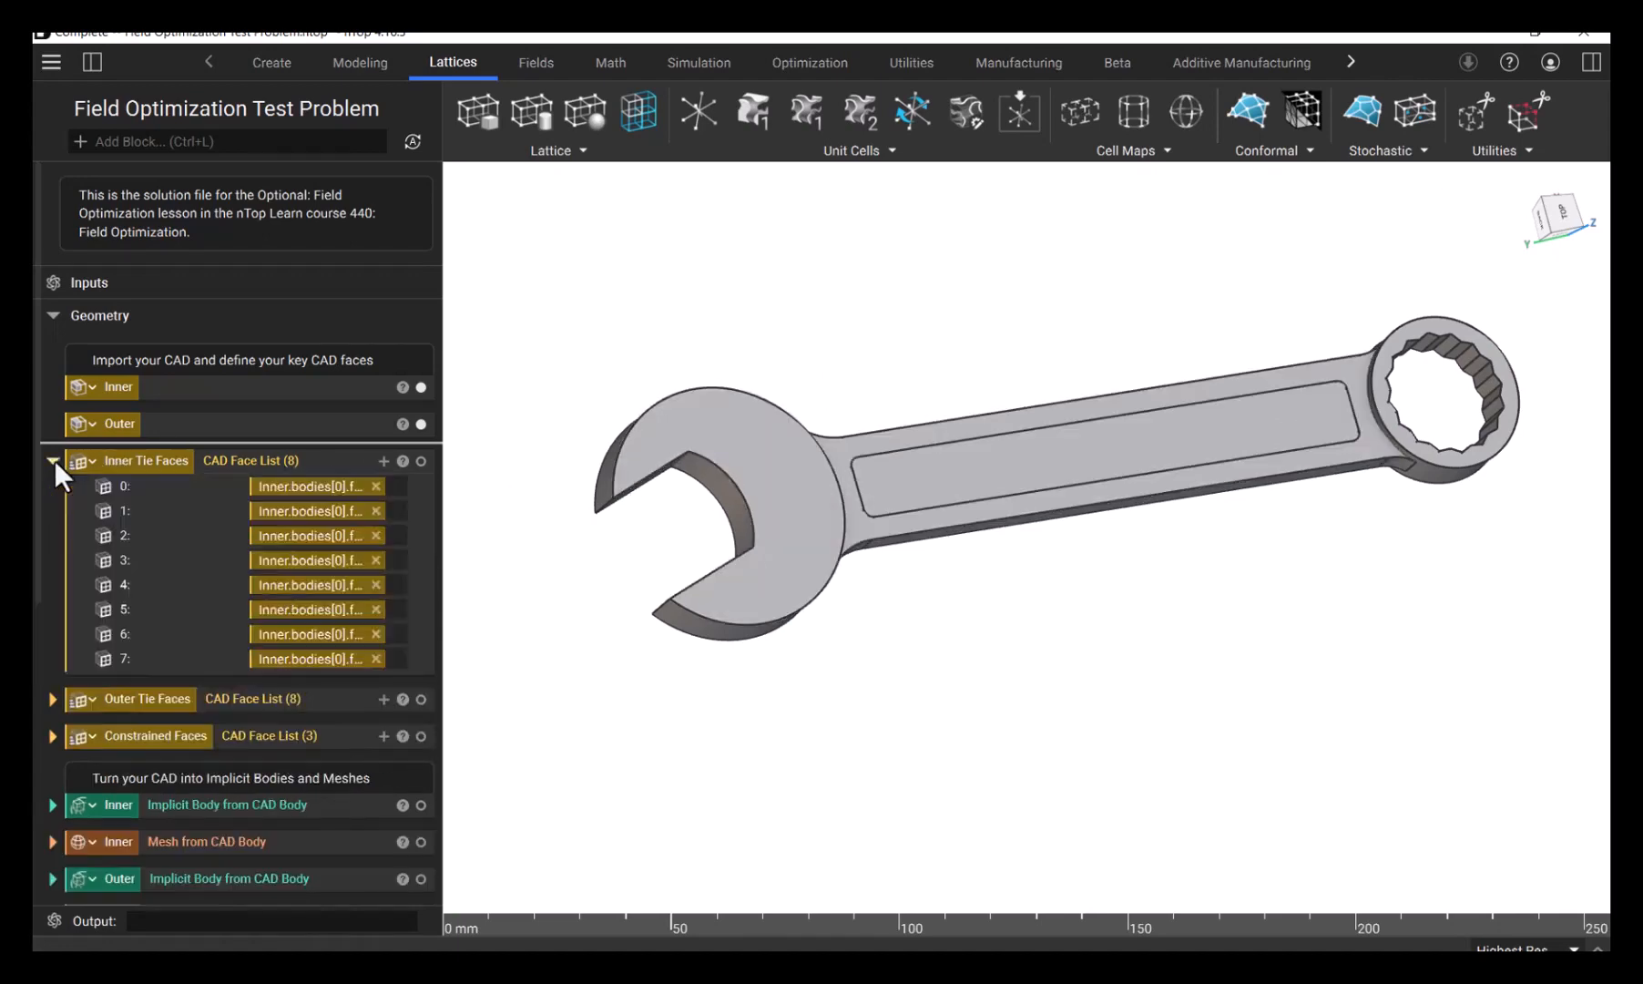
left_click(144, 468)
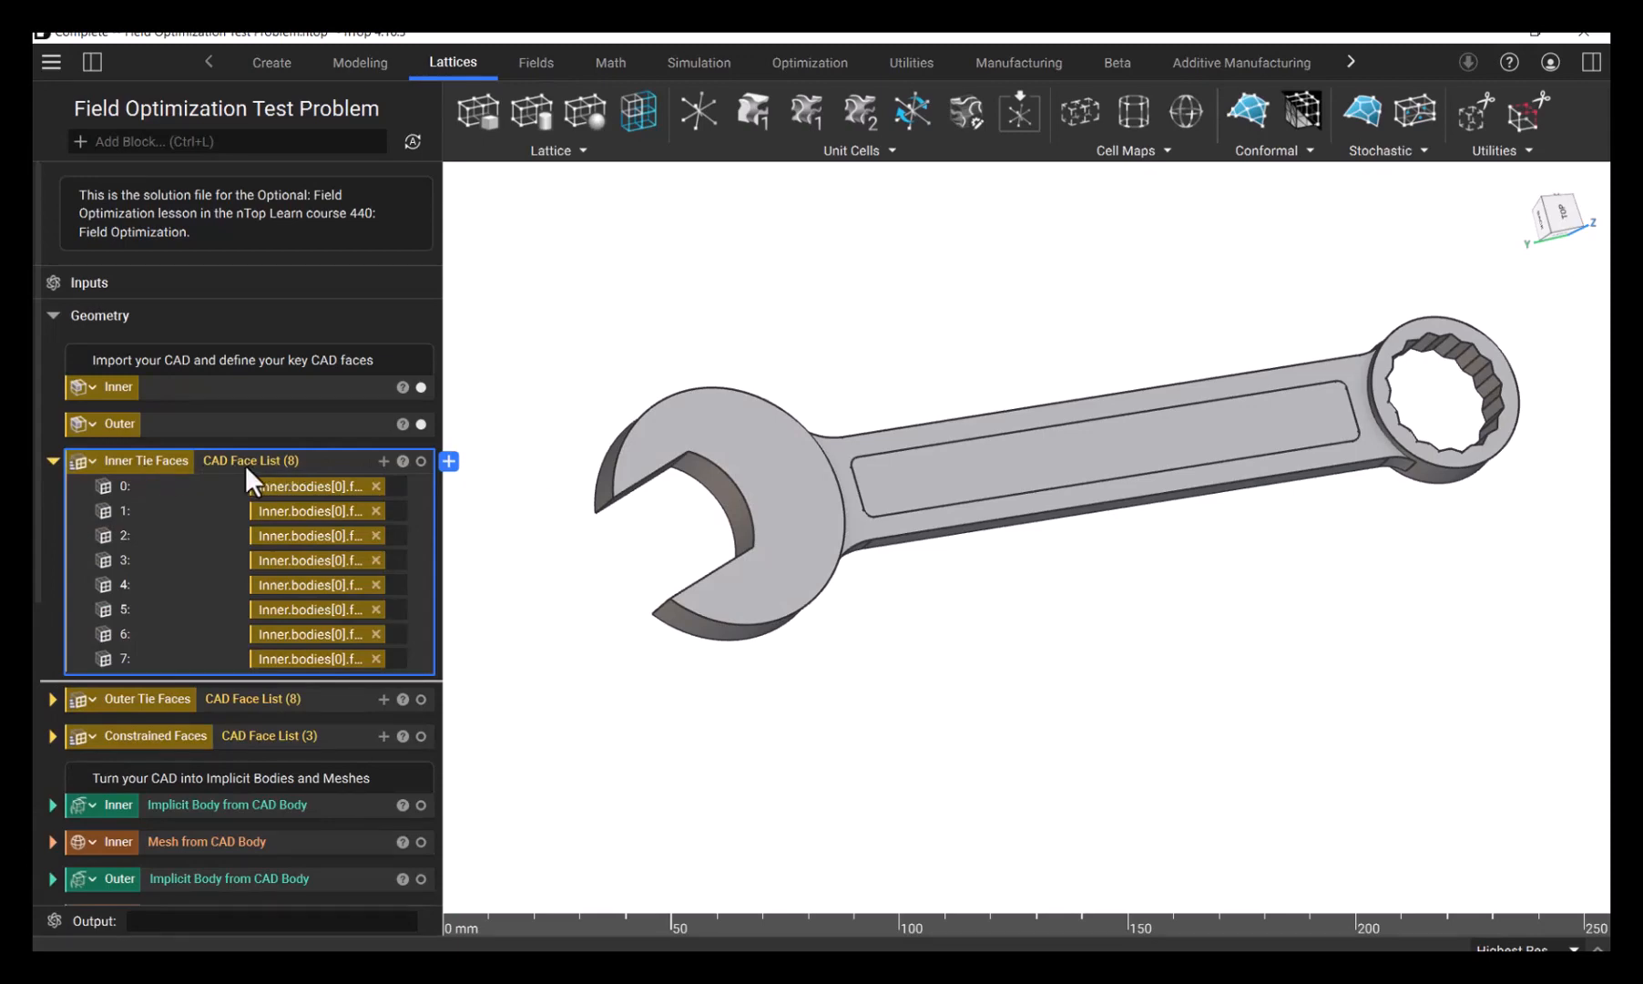
key("i")
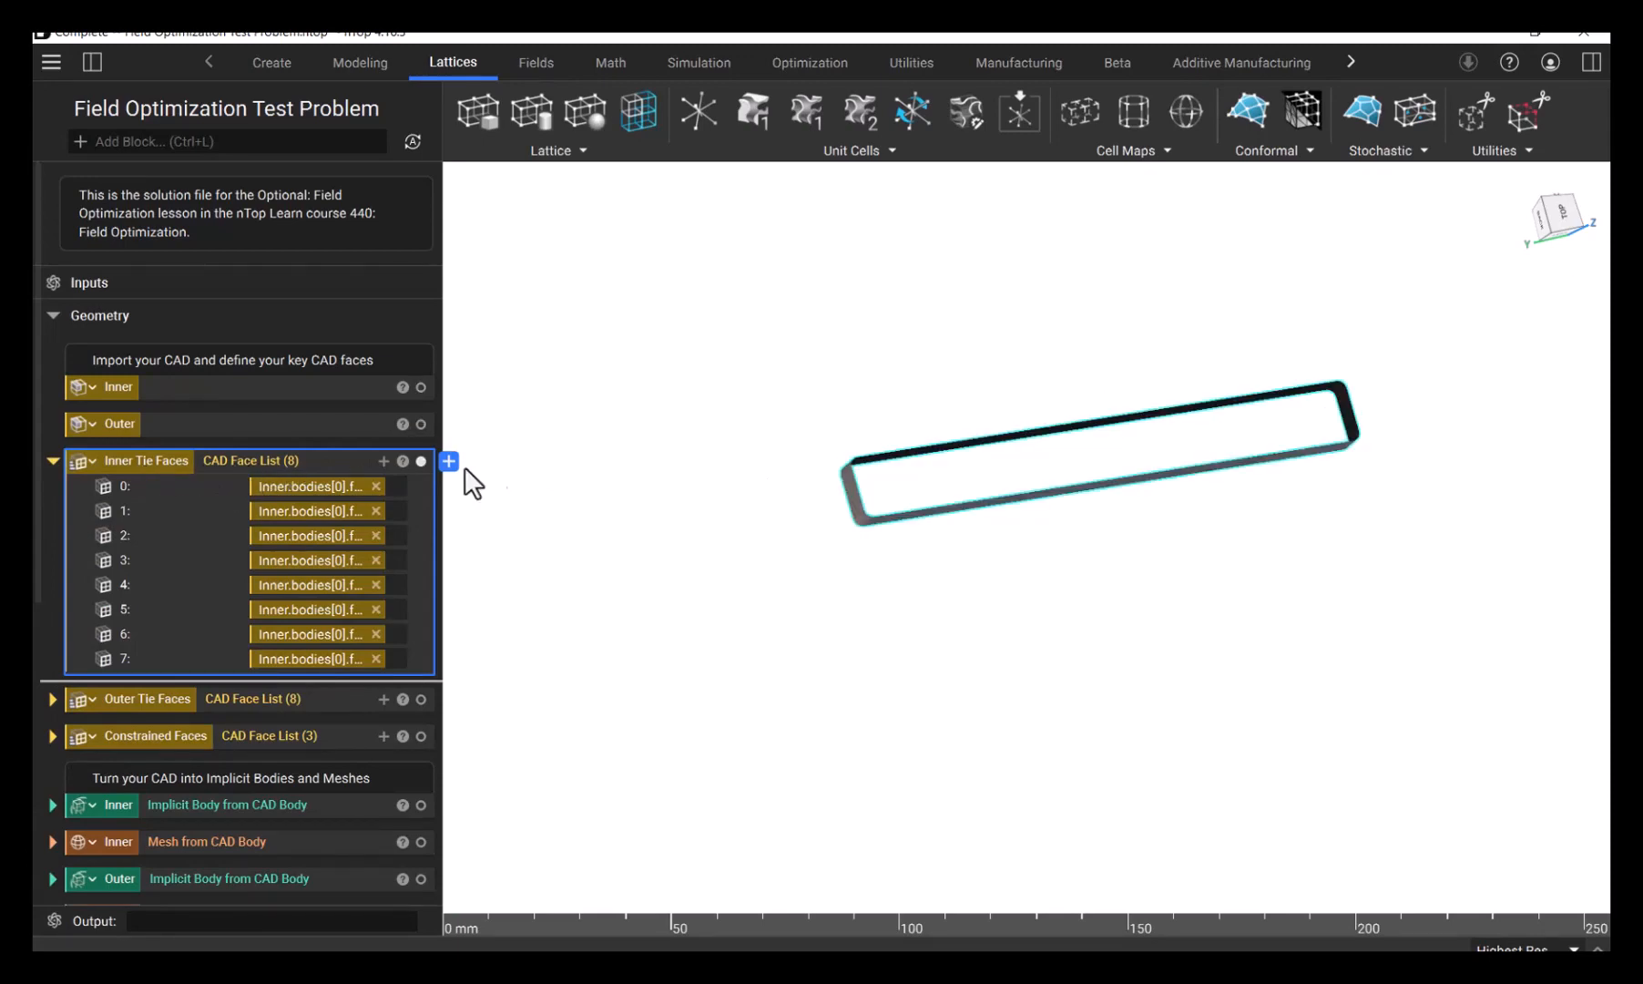
right_click_drag(643, 416, 657, 460)
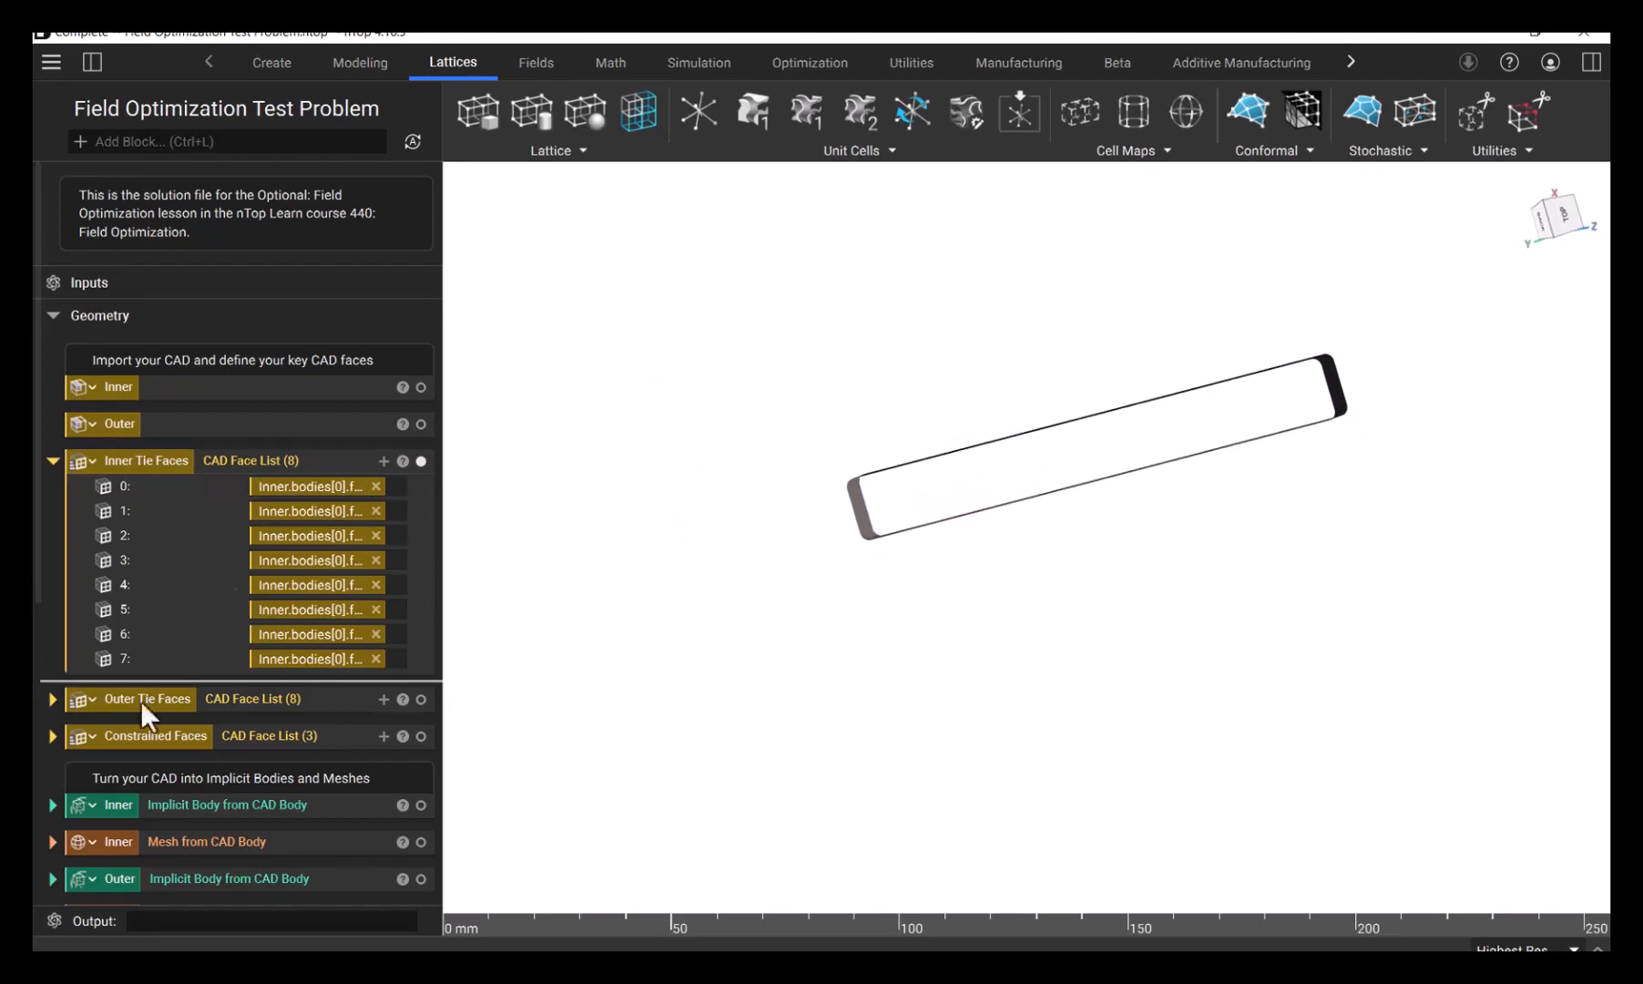
- Expand the Outer Tie Faces list and isolate its faces to inspect them from another angle
left_click(52, 698)
left_click(216, 699)
right_click_drag(773, 689, 781, 601)
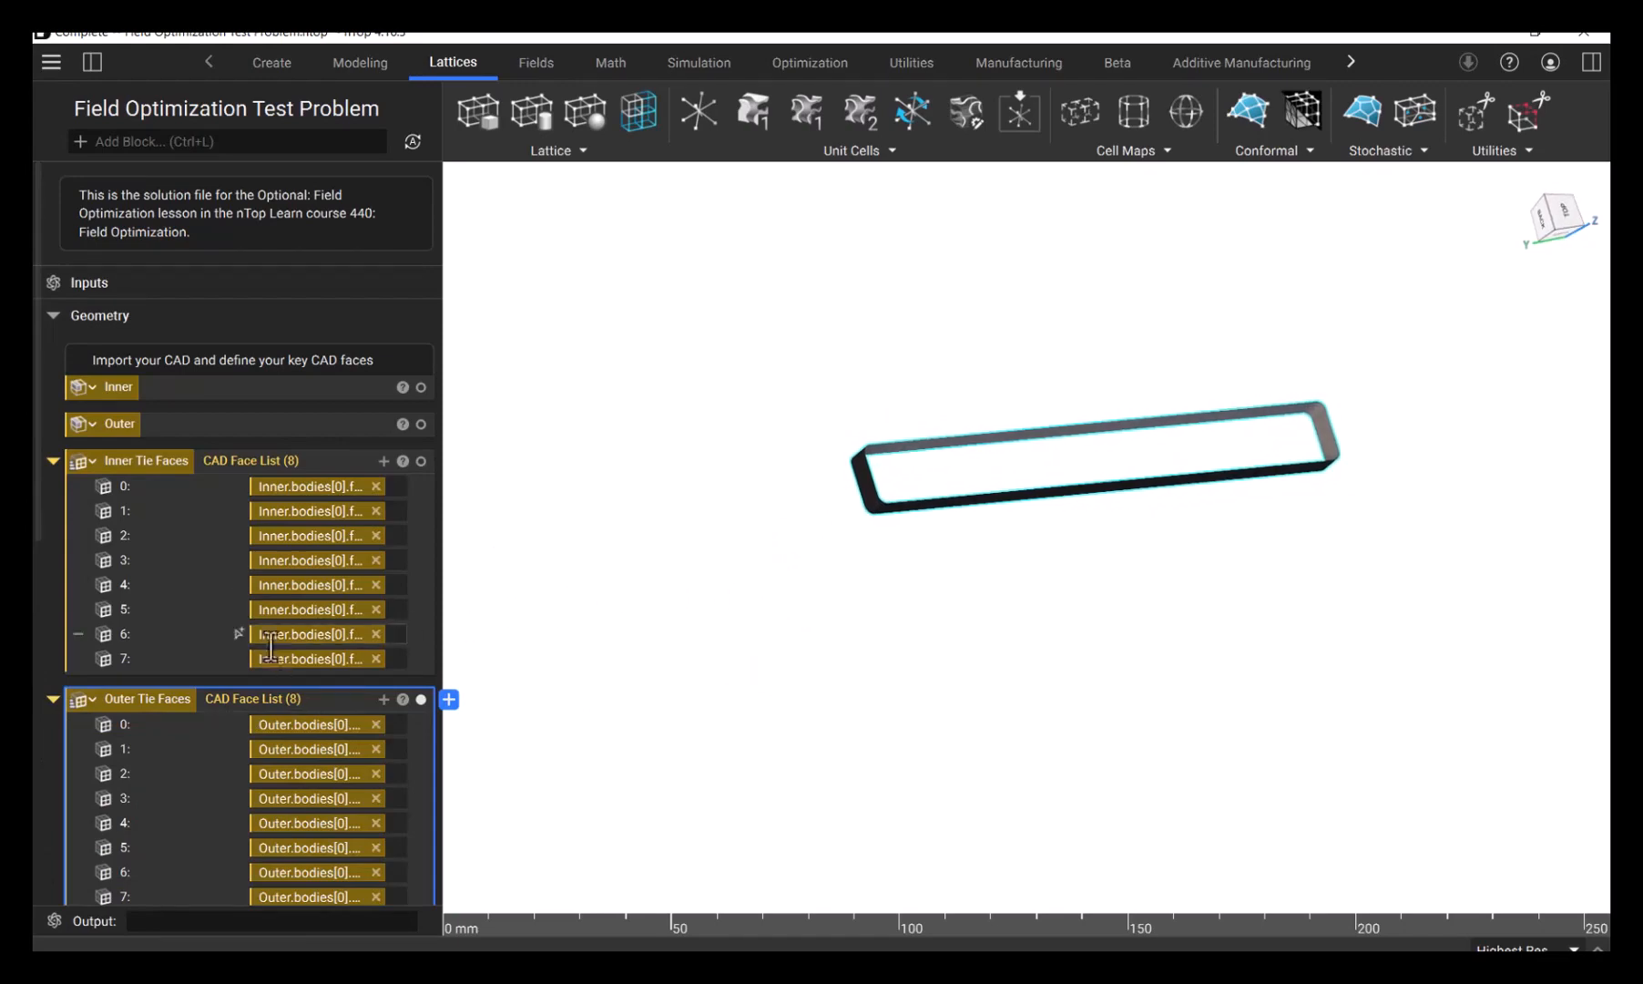
- Expand the Constrained Faces list and isolate the faces of the open jaw for inspection
scroll(255, 673, "down", 3)
left_click(53, 752)
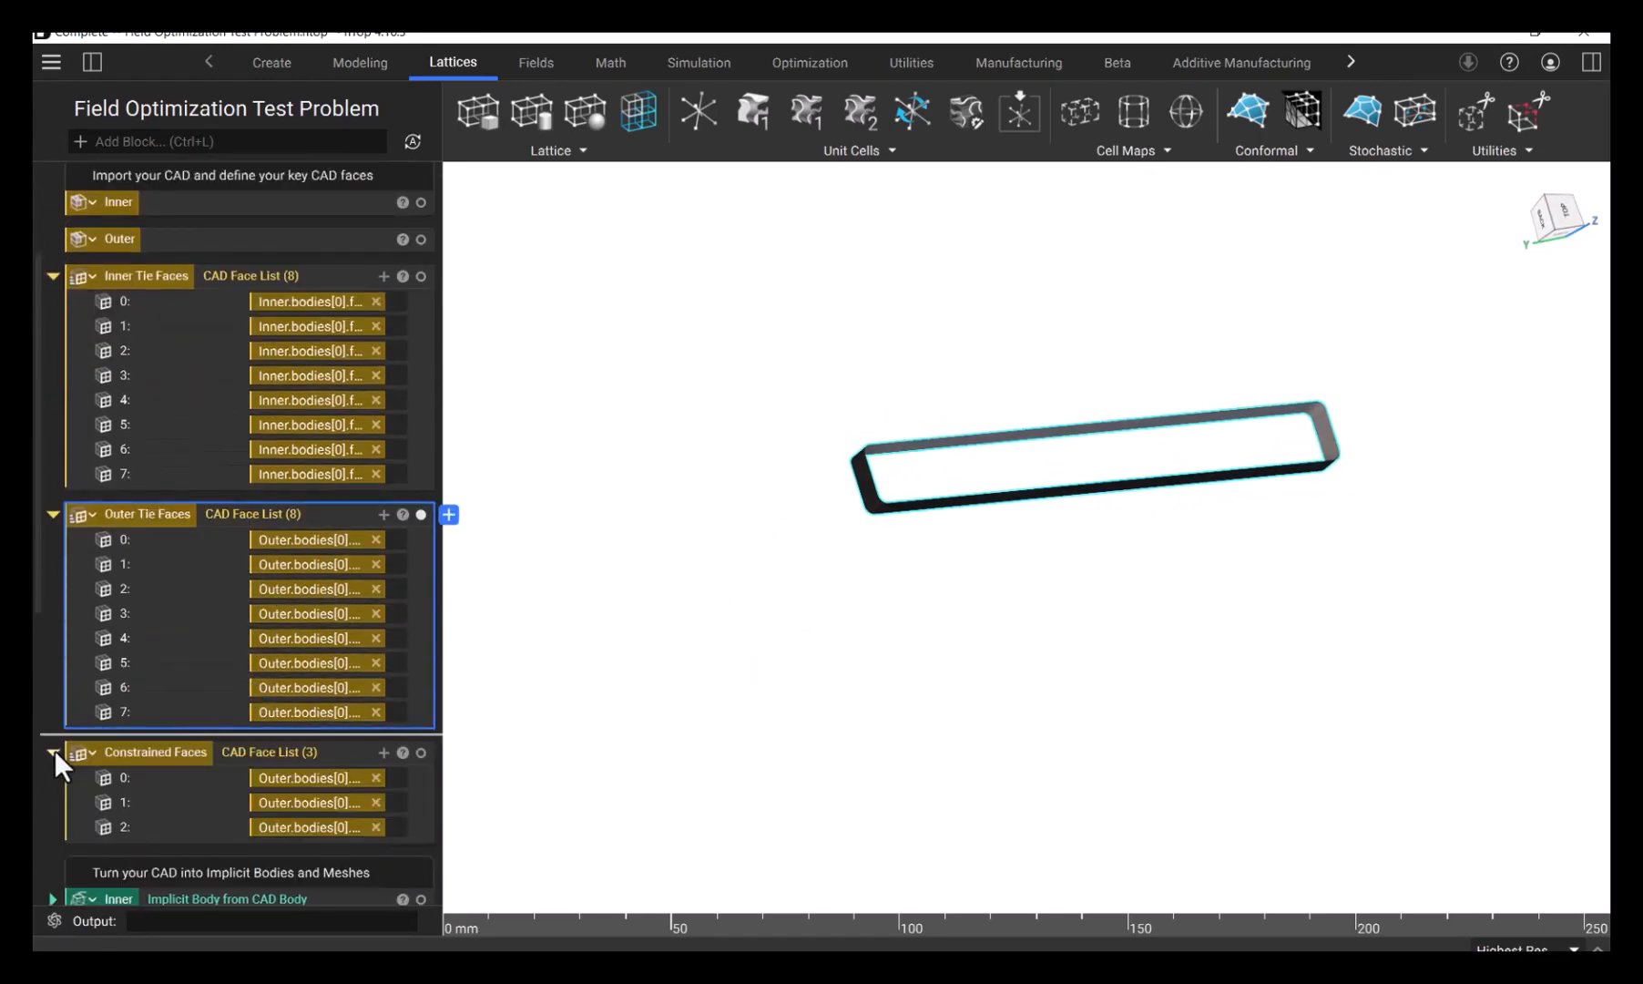
left_click(214, 753)
left_click(959, 732)
right_click_drag(895, 562, 834, 453)
- Expand the Inner implicit body and Inner mesh conversion blocks and isolate the Inner mesh
scroll(227, 570, "down", 5)
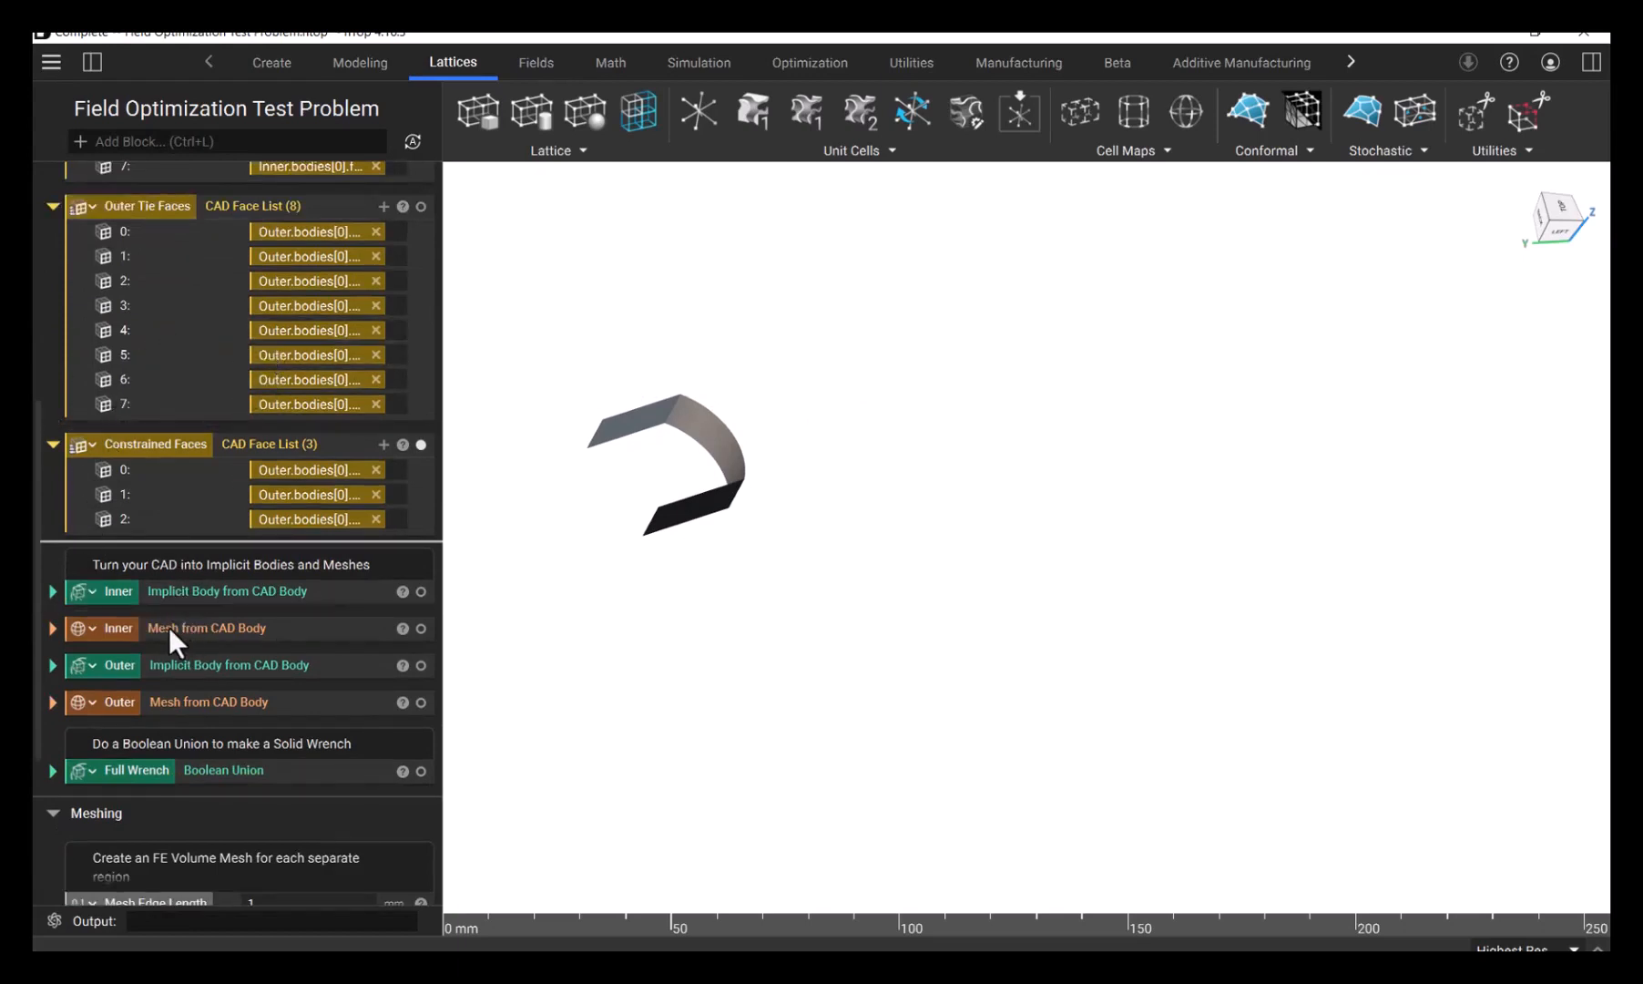
left_click(53, 591)
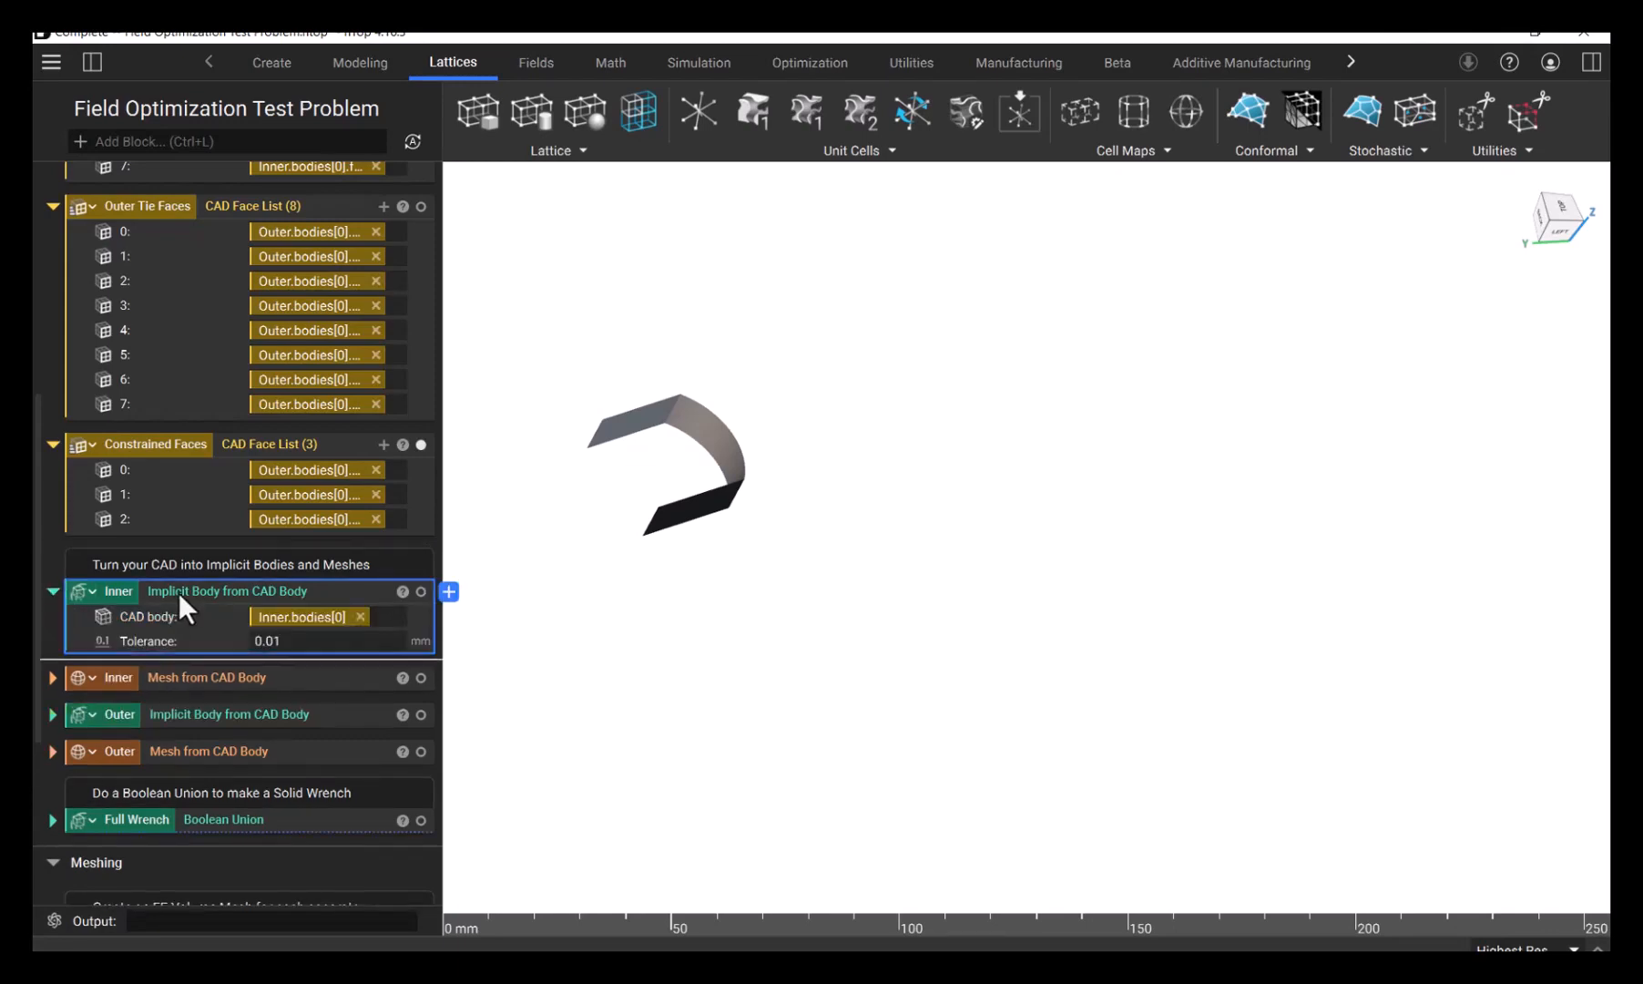
left_click(52, 678)
left_click(196, 679)
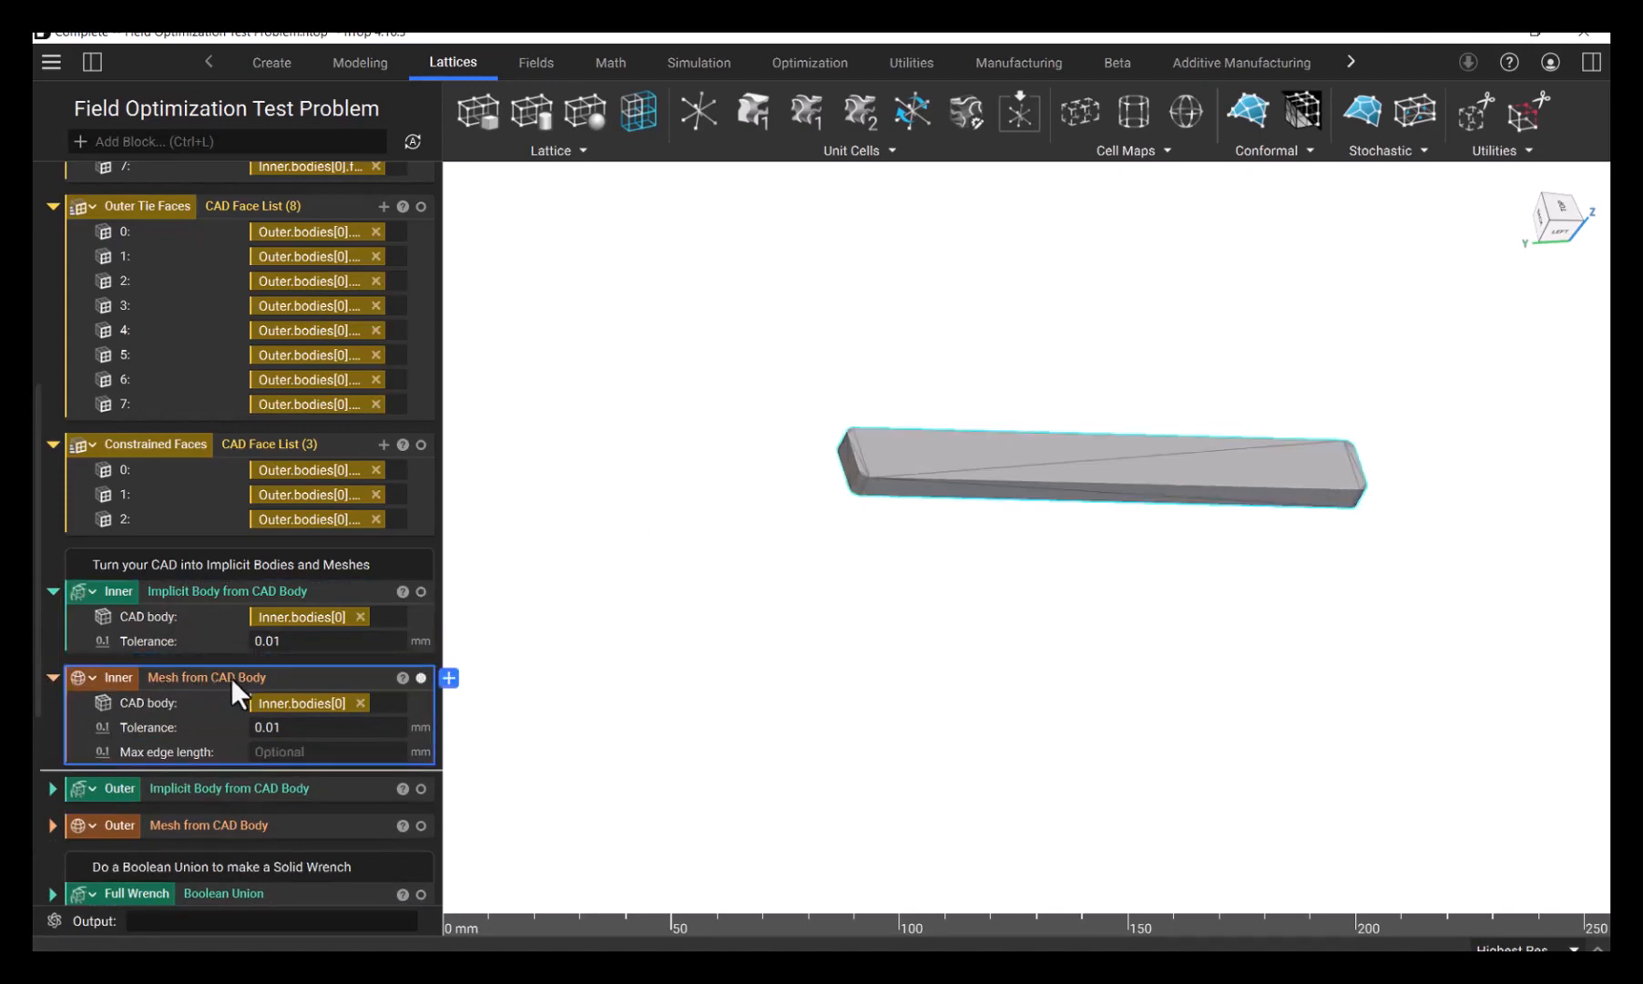
- Expand the Outer implicit body and Outer mesh conversion blocks and isolate each result in turn
left_click(52, 786)
left_click(153, 785)
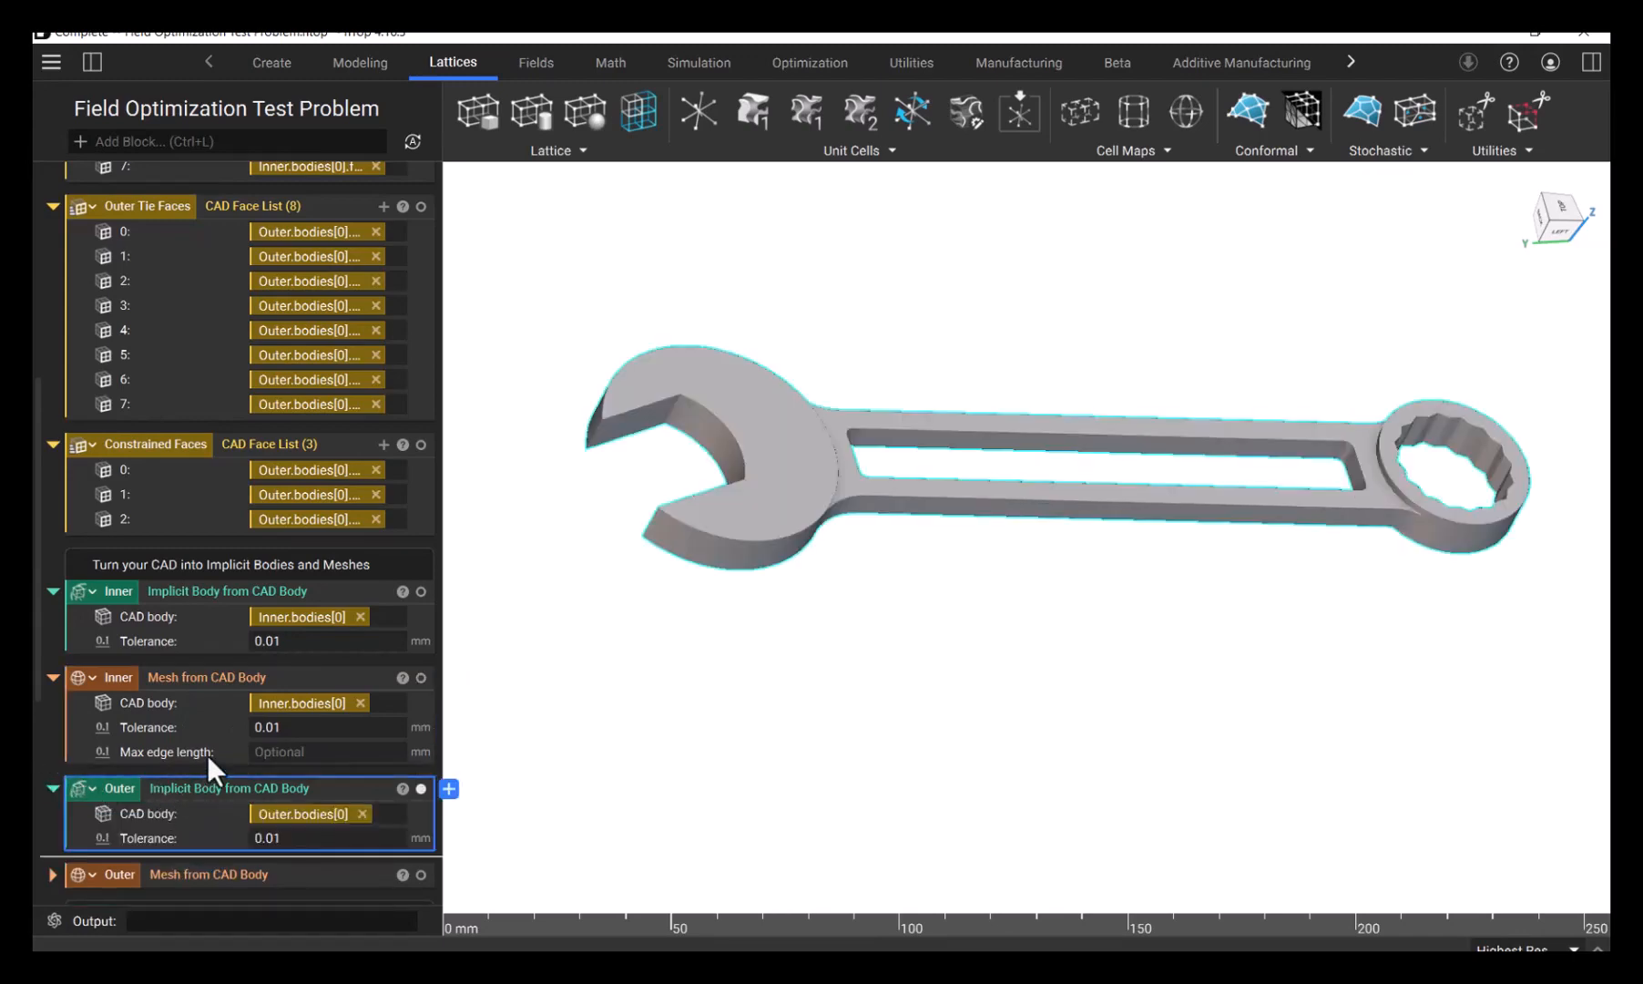
scroll(122, 757, "down", 3)
left_click(52, 751)
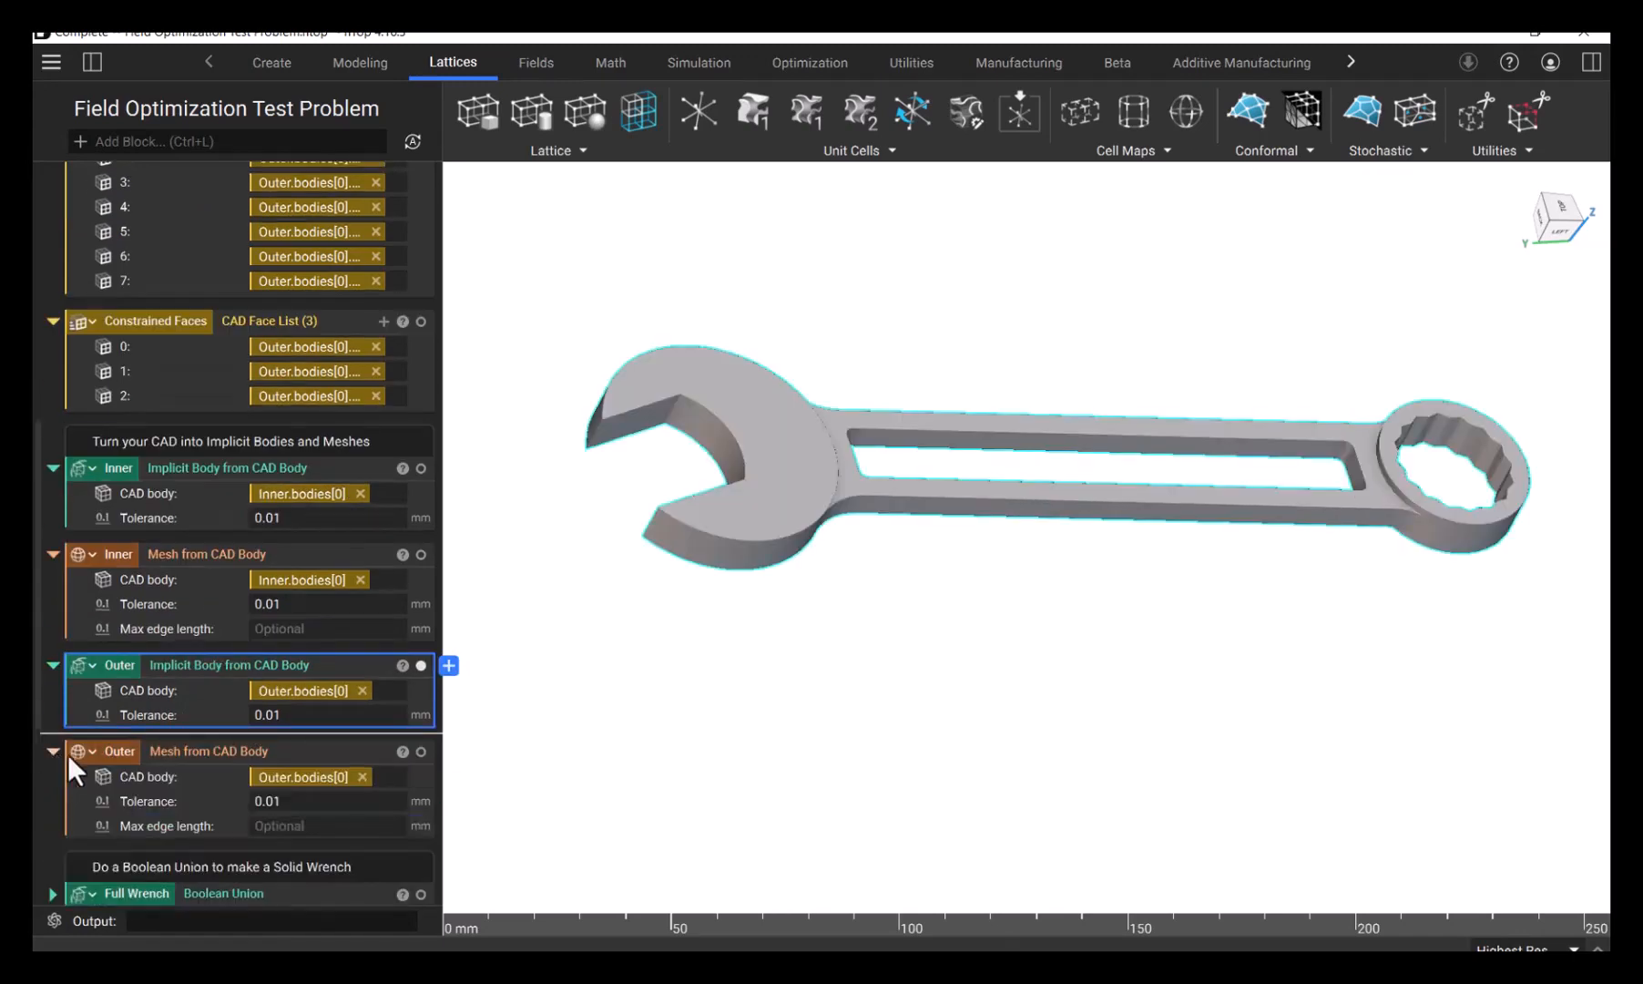
left_click(213, 750)
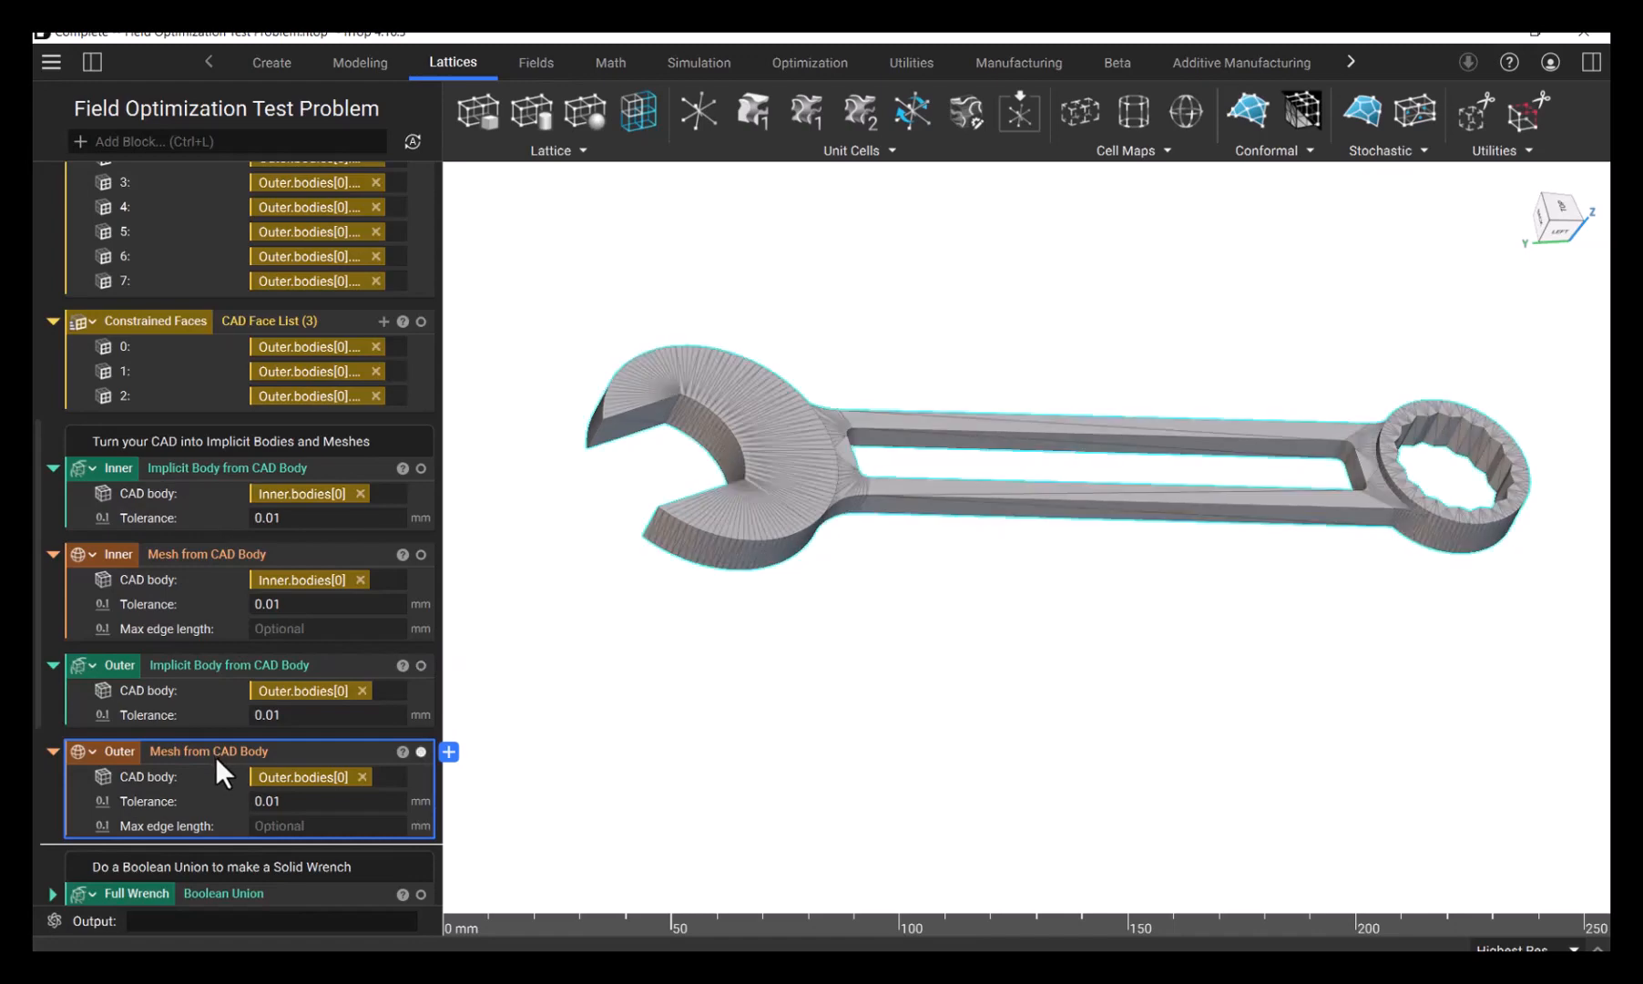
- Expand the Full Wrench Boolean Union block and isolate the combined solid wrench for inspection
scroll(214, 756, "down", 3)
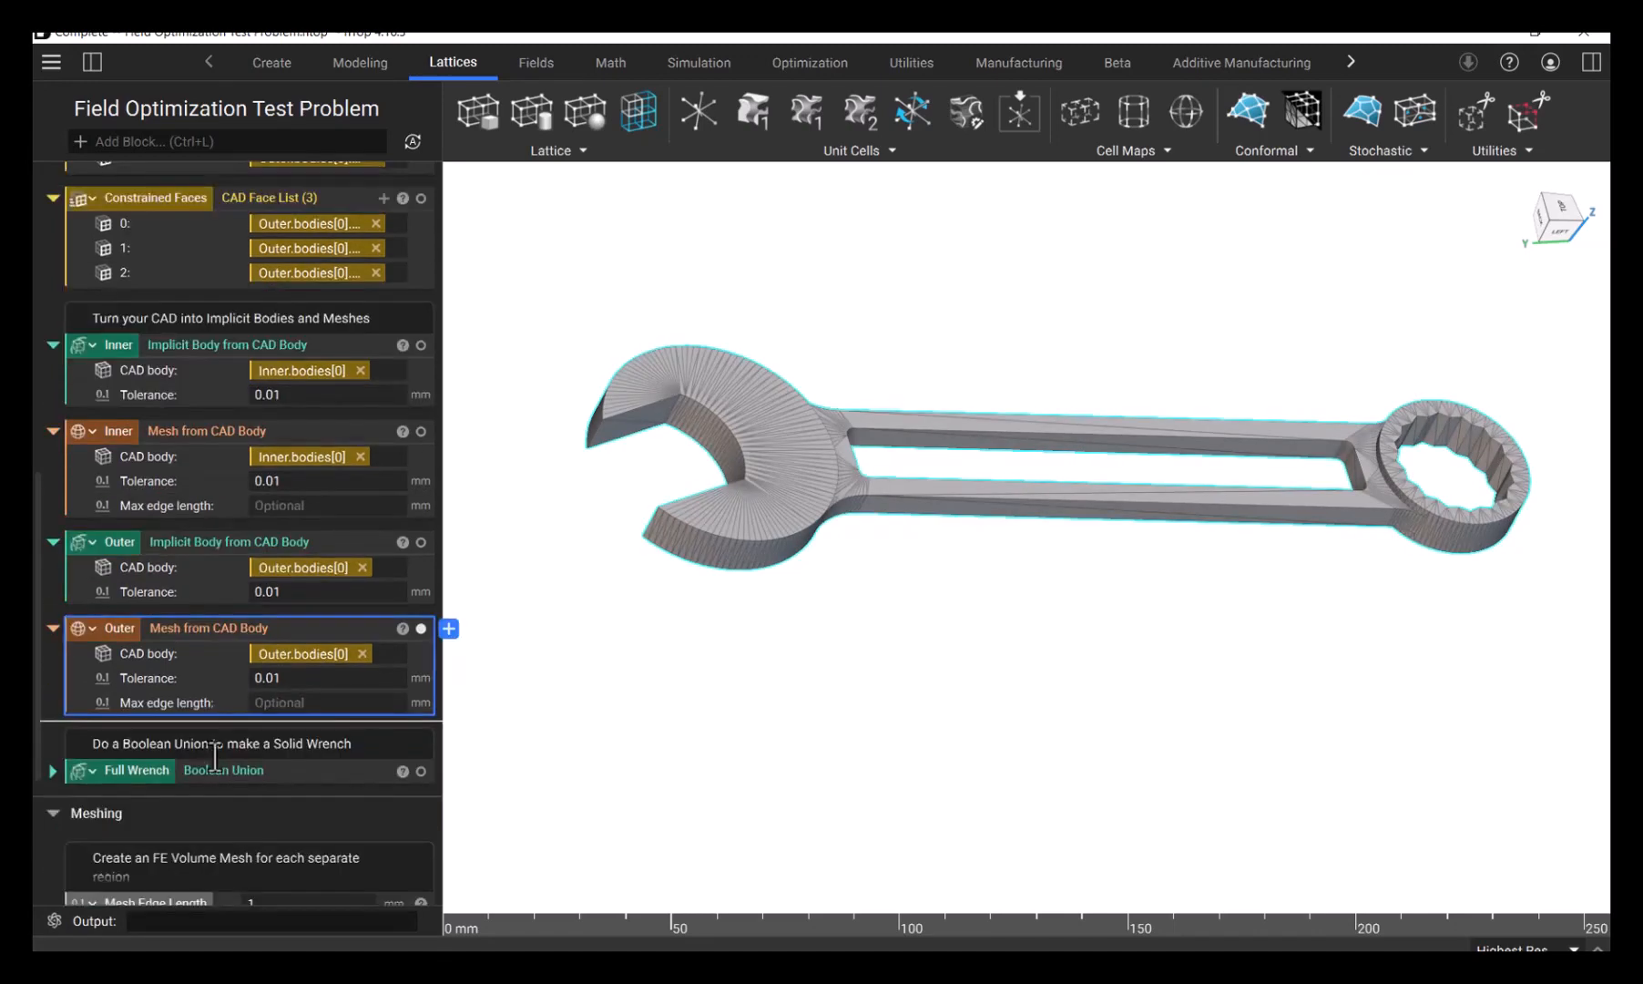
left_click(52, 769)
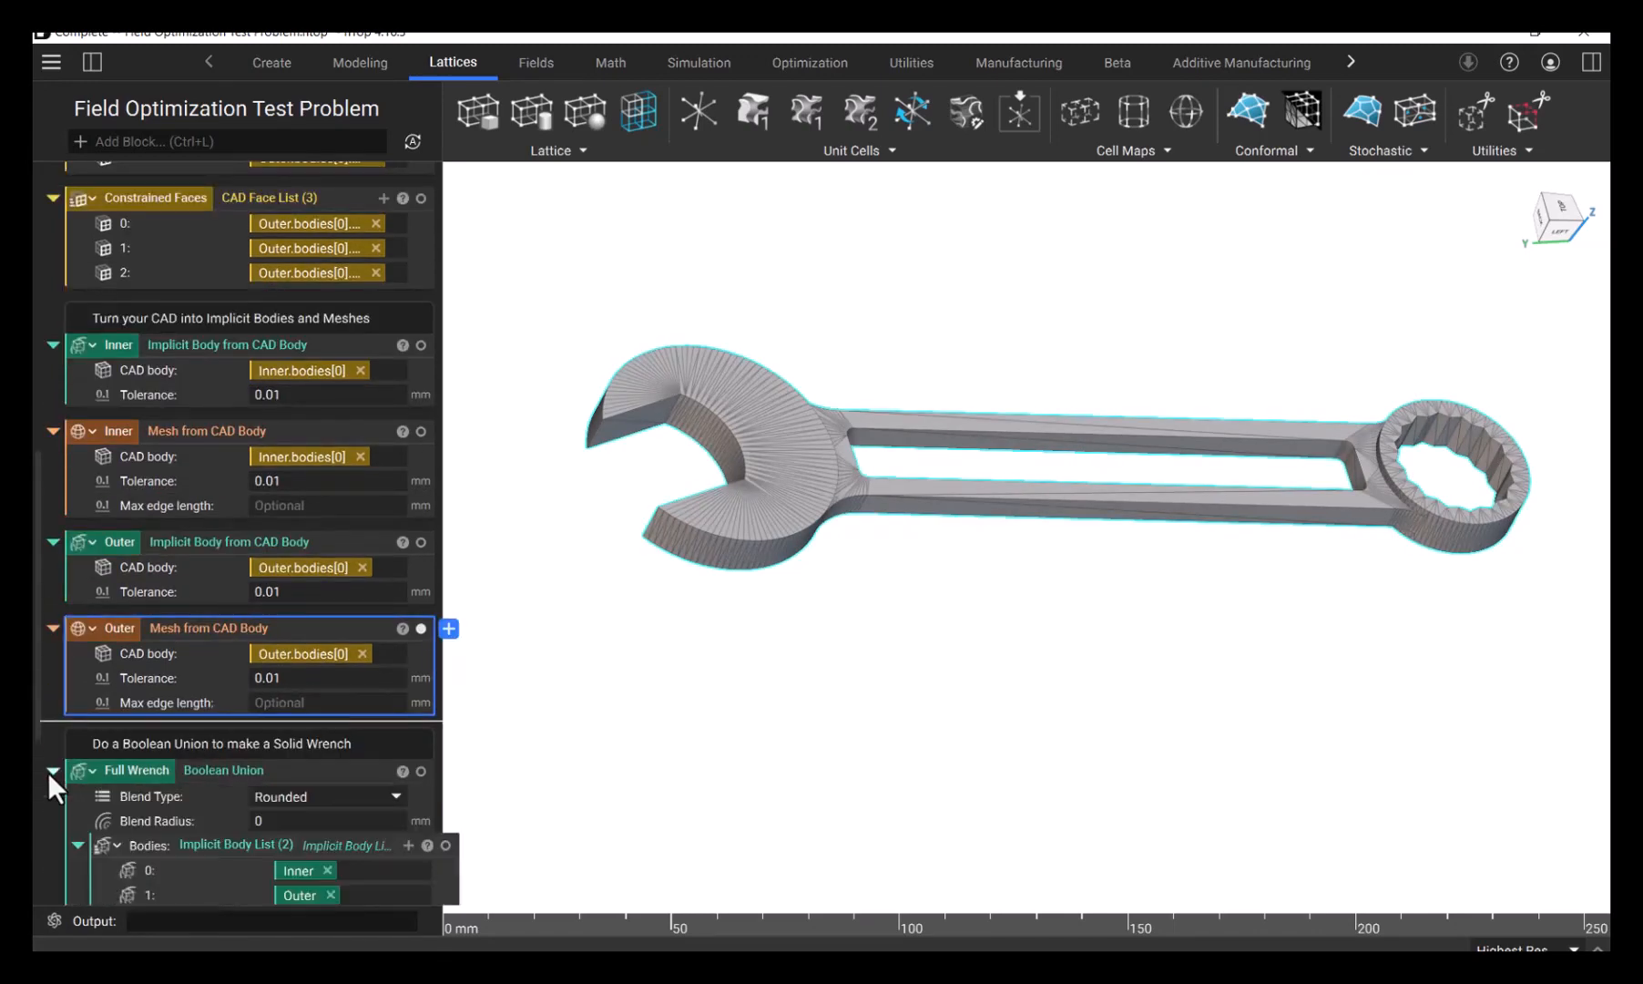
scroll(222, 676, "down", 3)
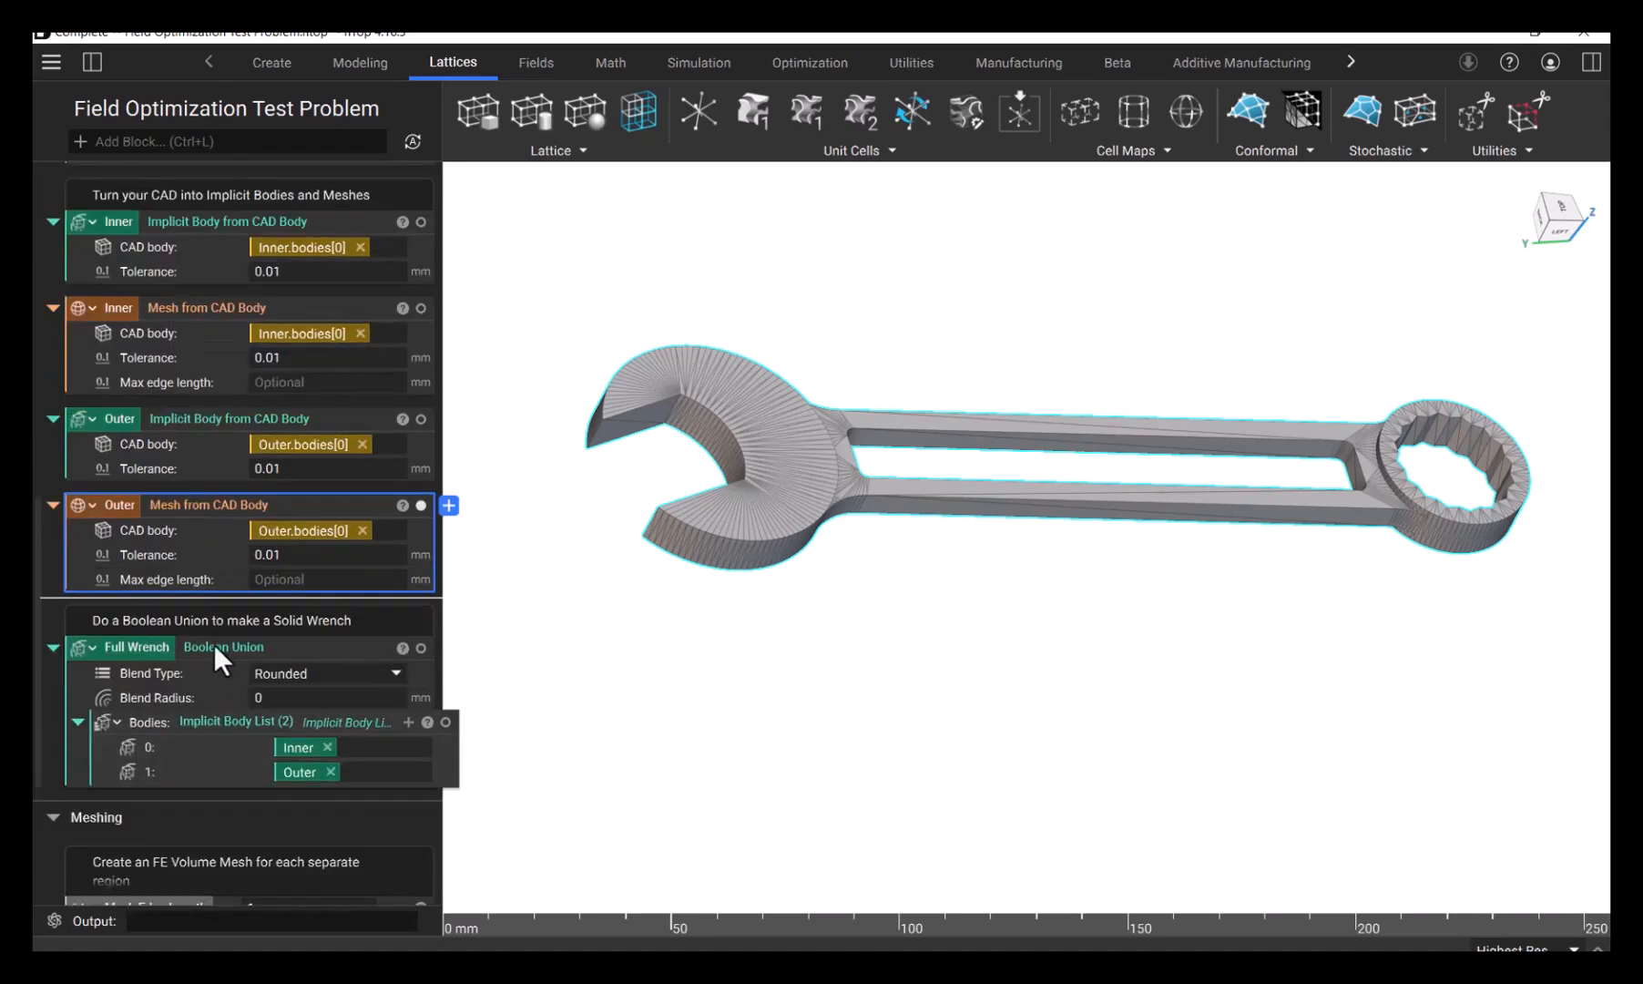
left_click(214, 645)
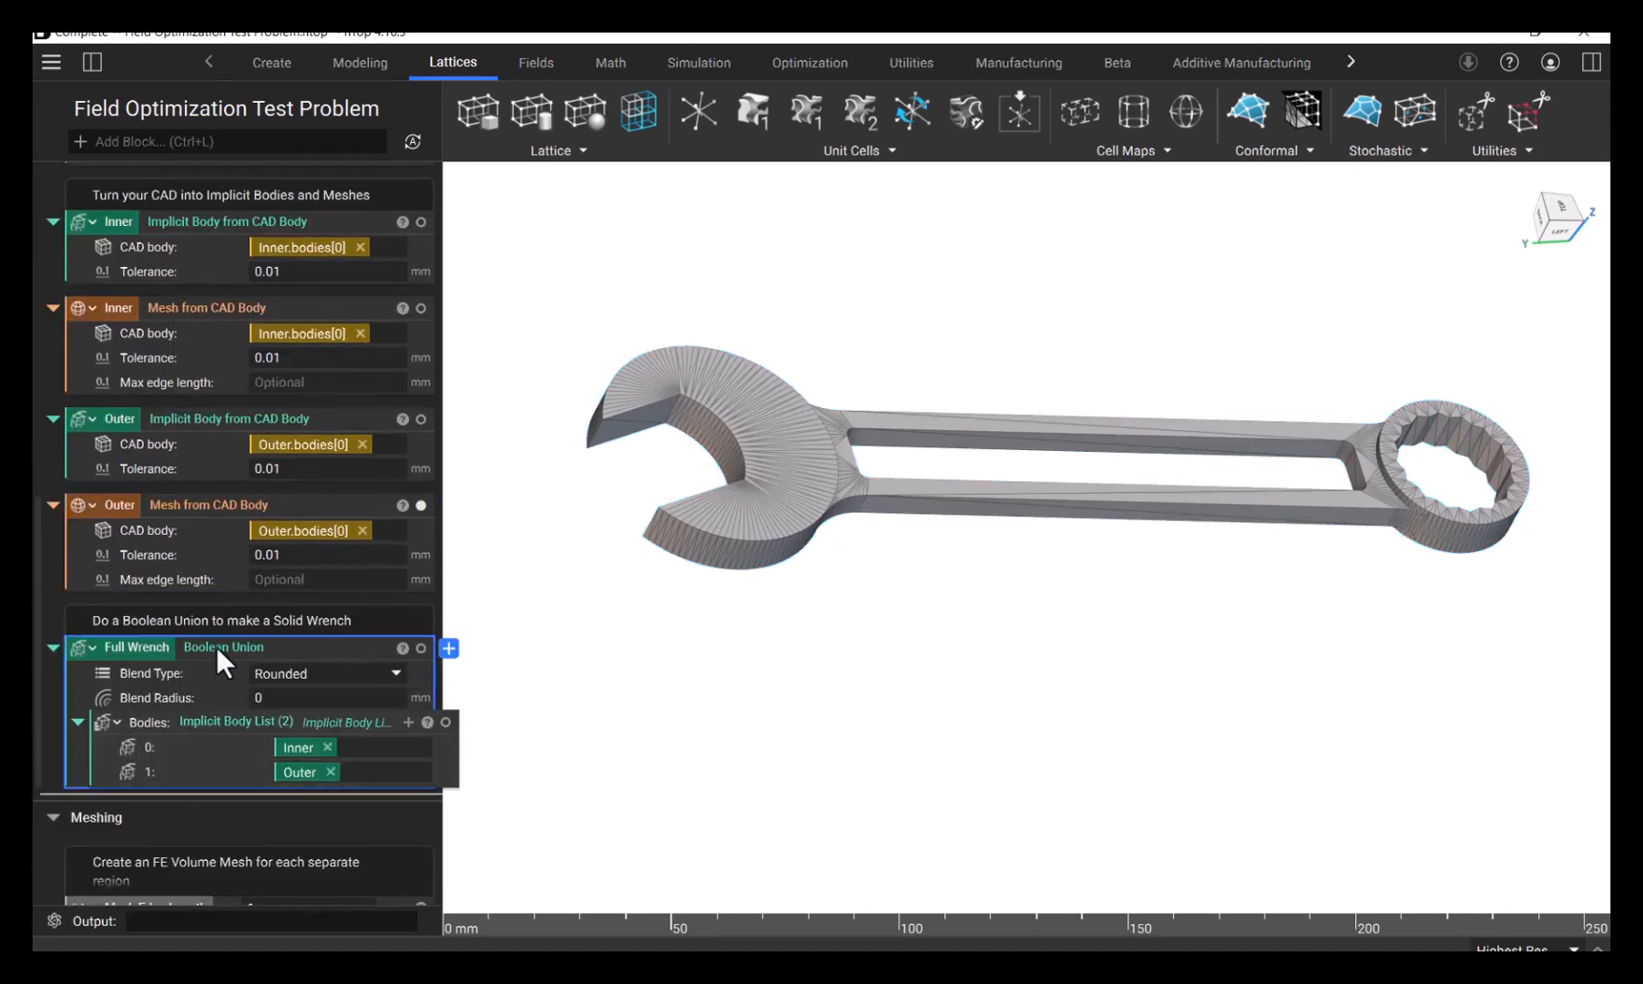
left_click(763, 649)
middle_click_drag(759, 647, 794, 668)
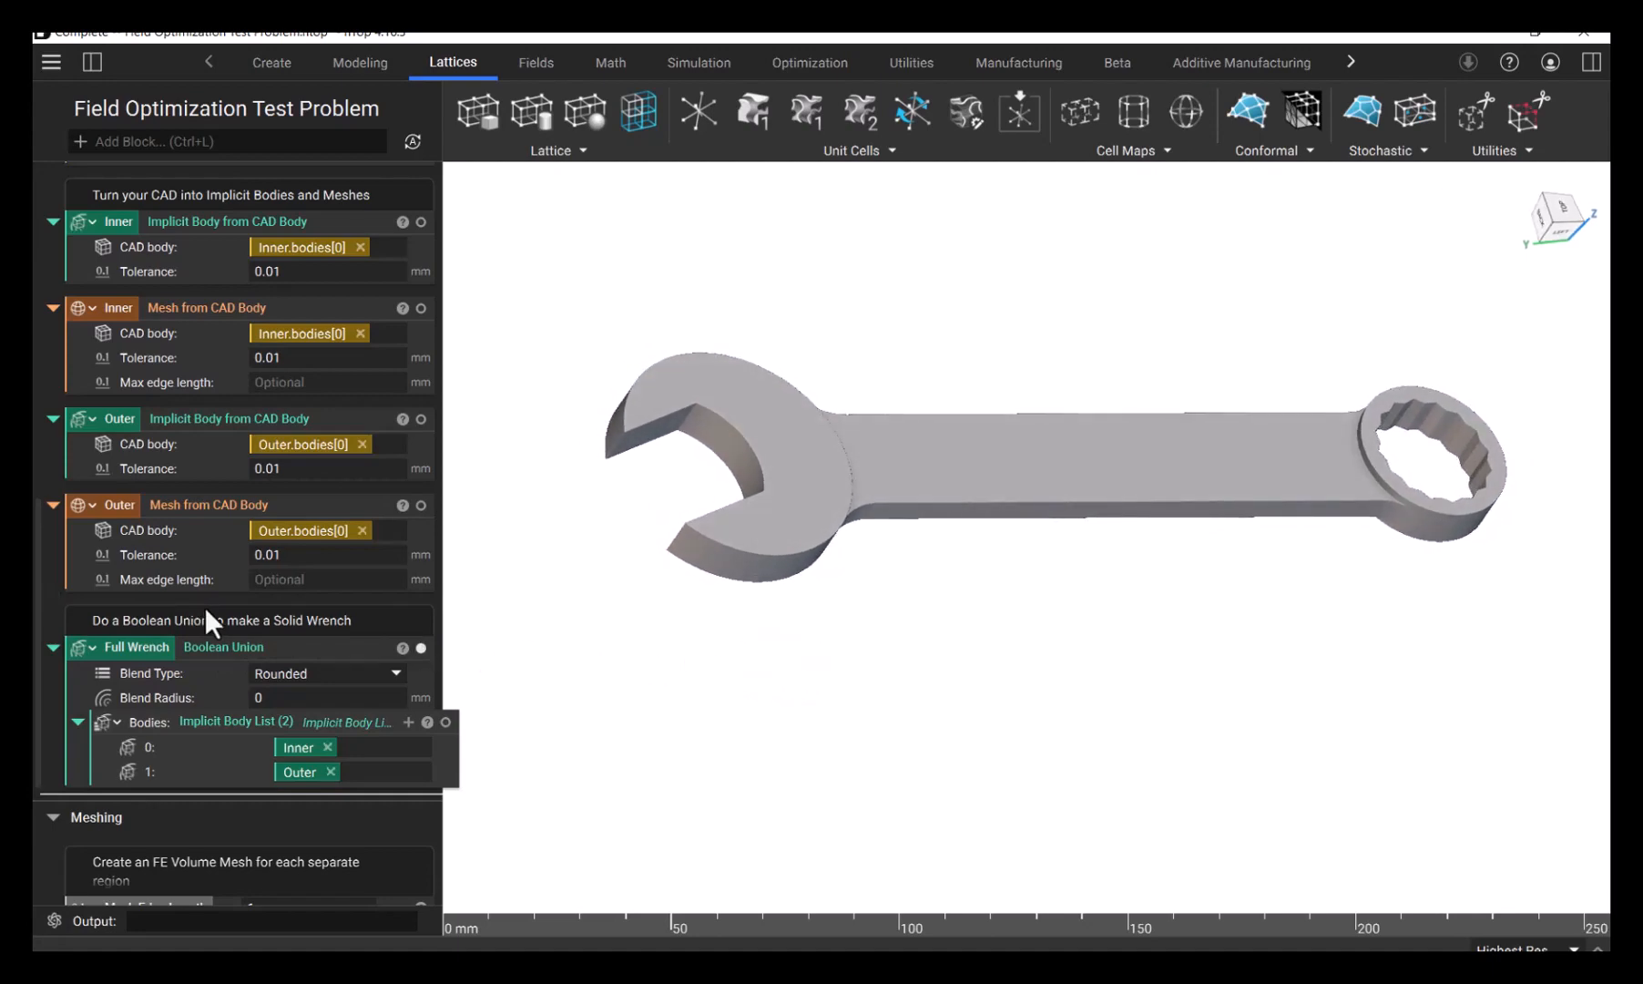
- Expand the Inner FE Mesh block in the Meshing section, review its remesh settings and isolate the volume mesh
scroll(219, 615, "down", 2)
scroll(234, 622, "down", 2)
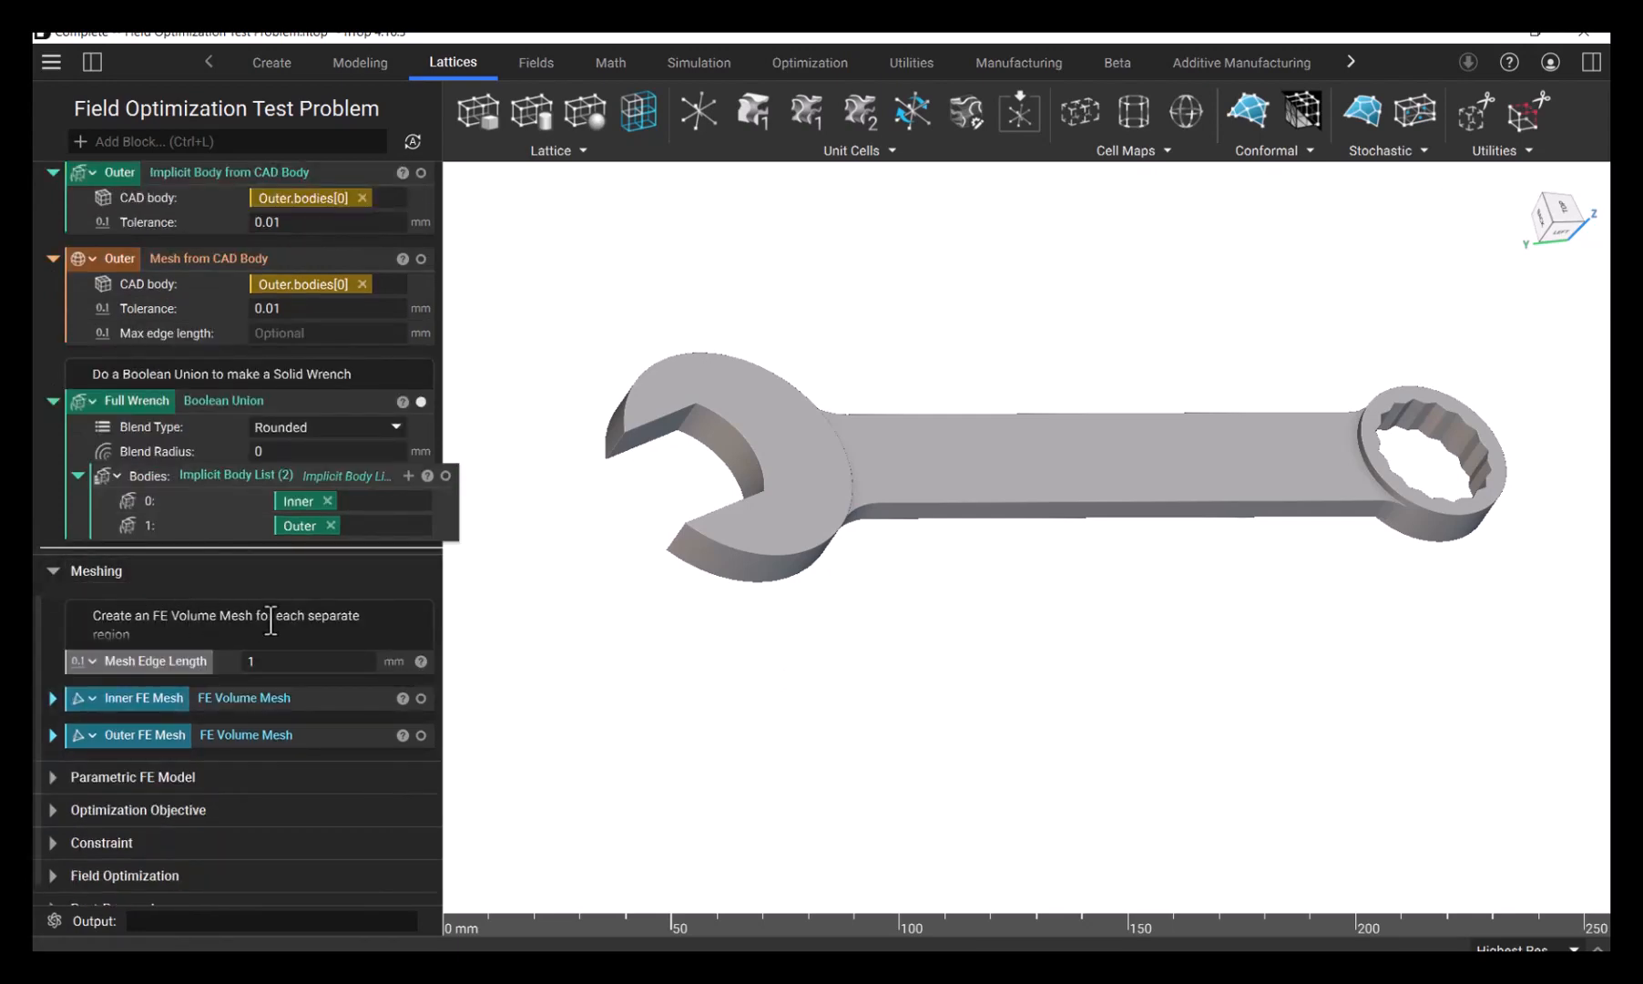
left_click(52, 698)
scroll(224, 685, "down", 2)
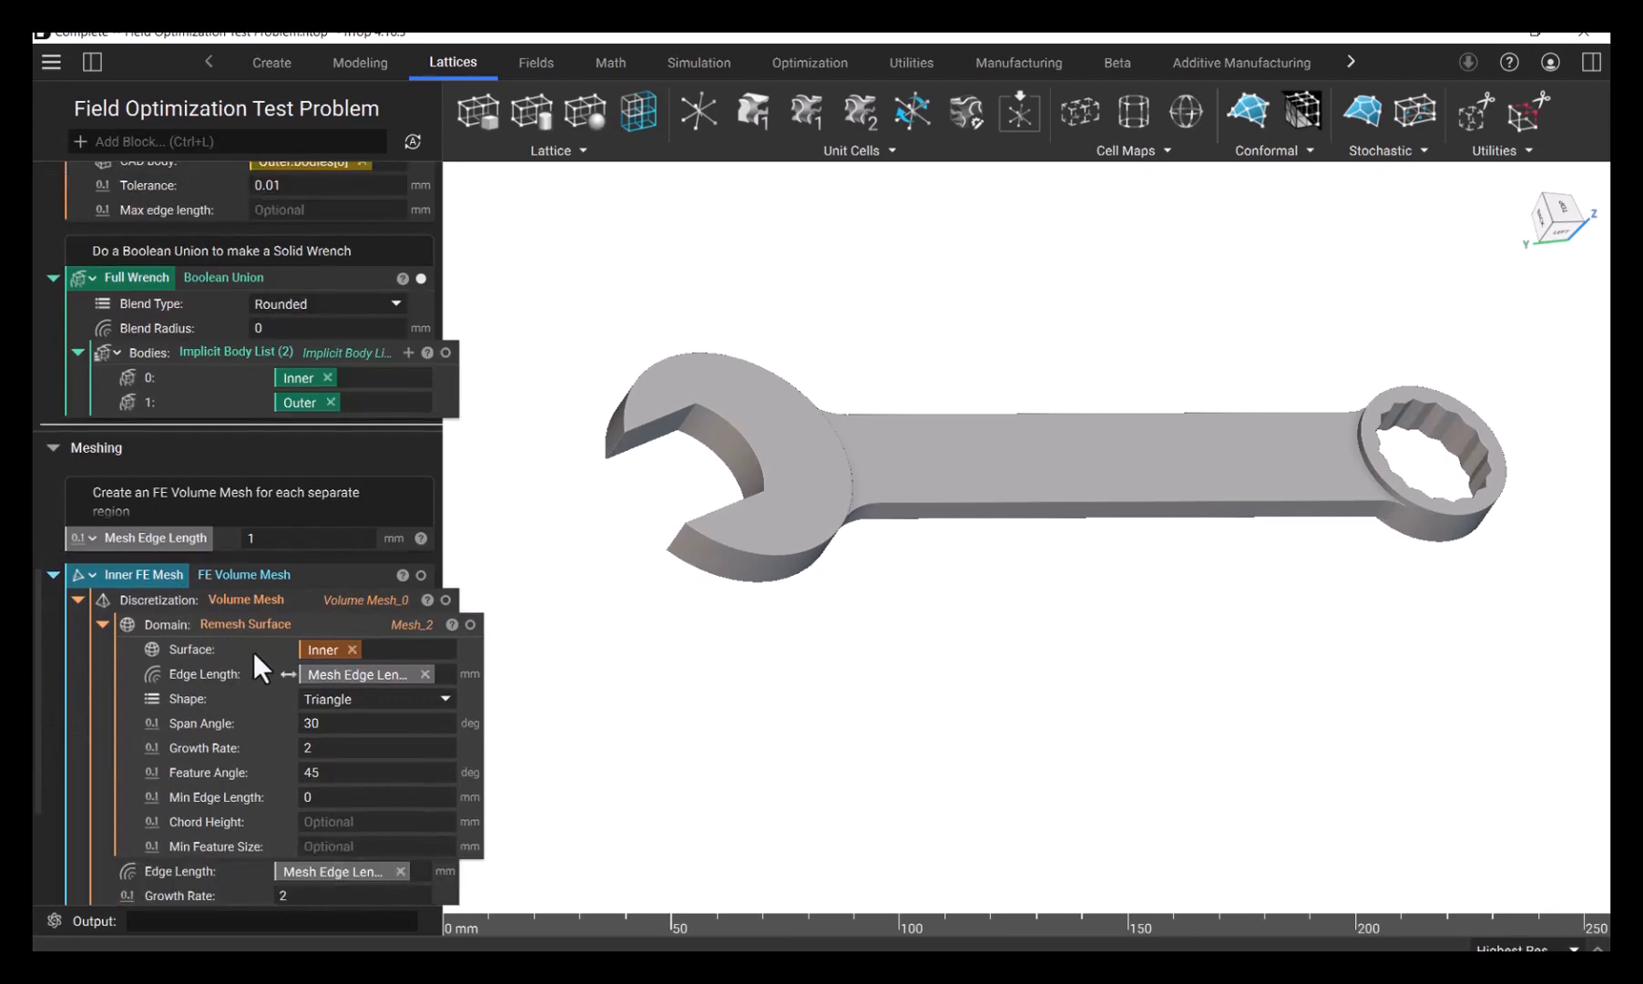
scroll(264, 631, "down", 2)
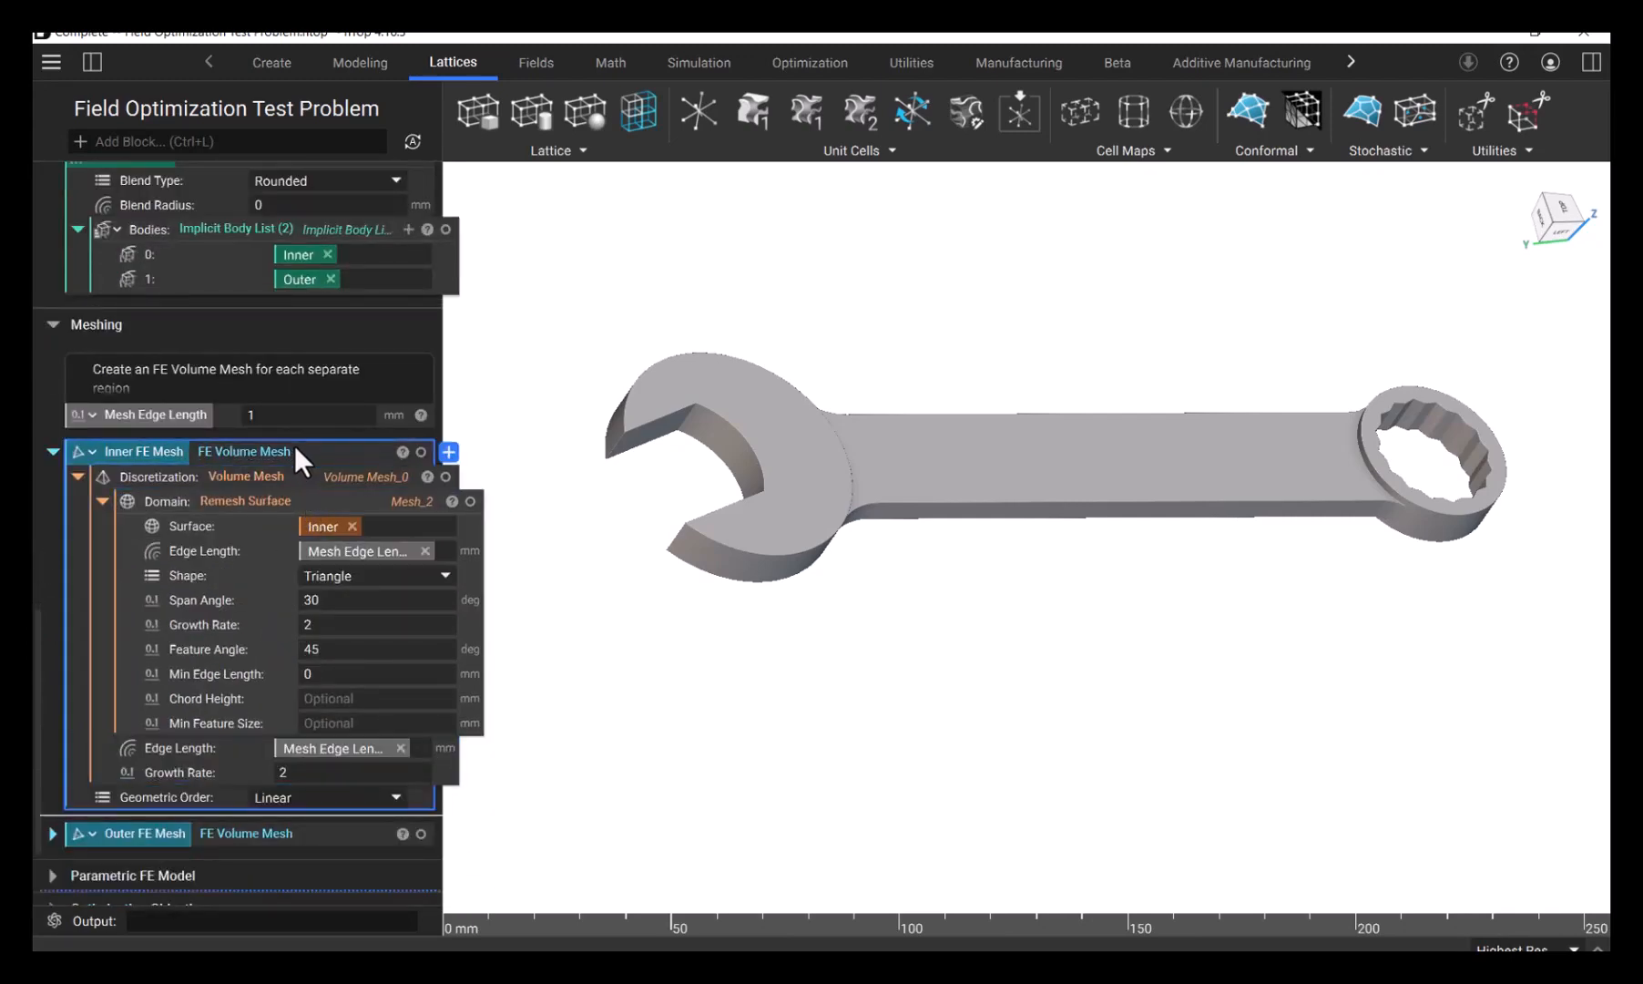
key("i")
left_click(710, 486)
right_click_drag(719, 434, 671, 473)
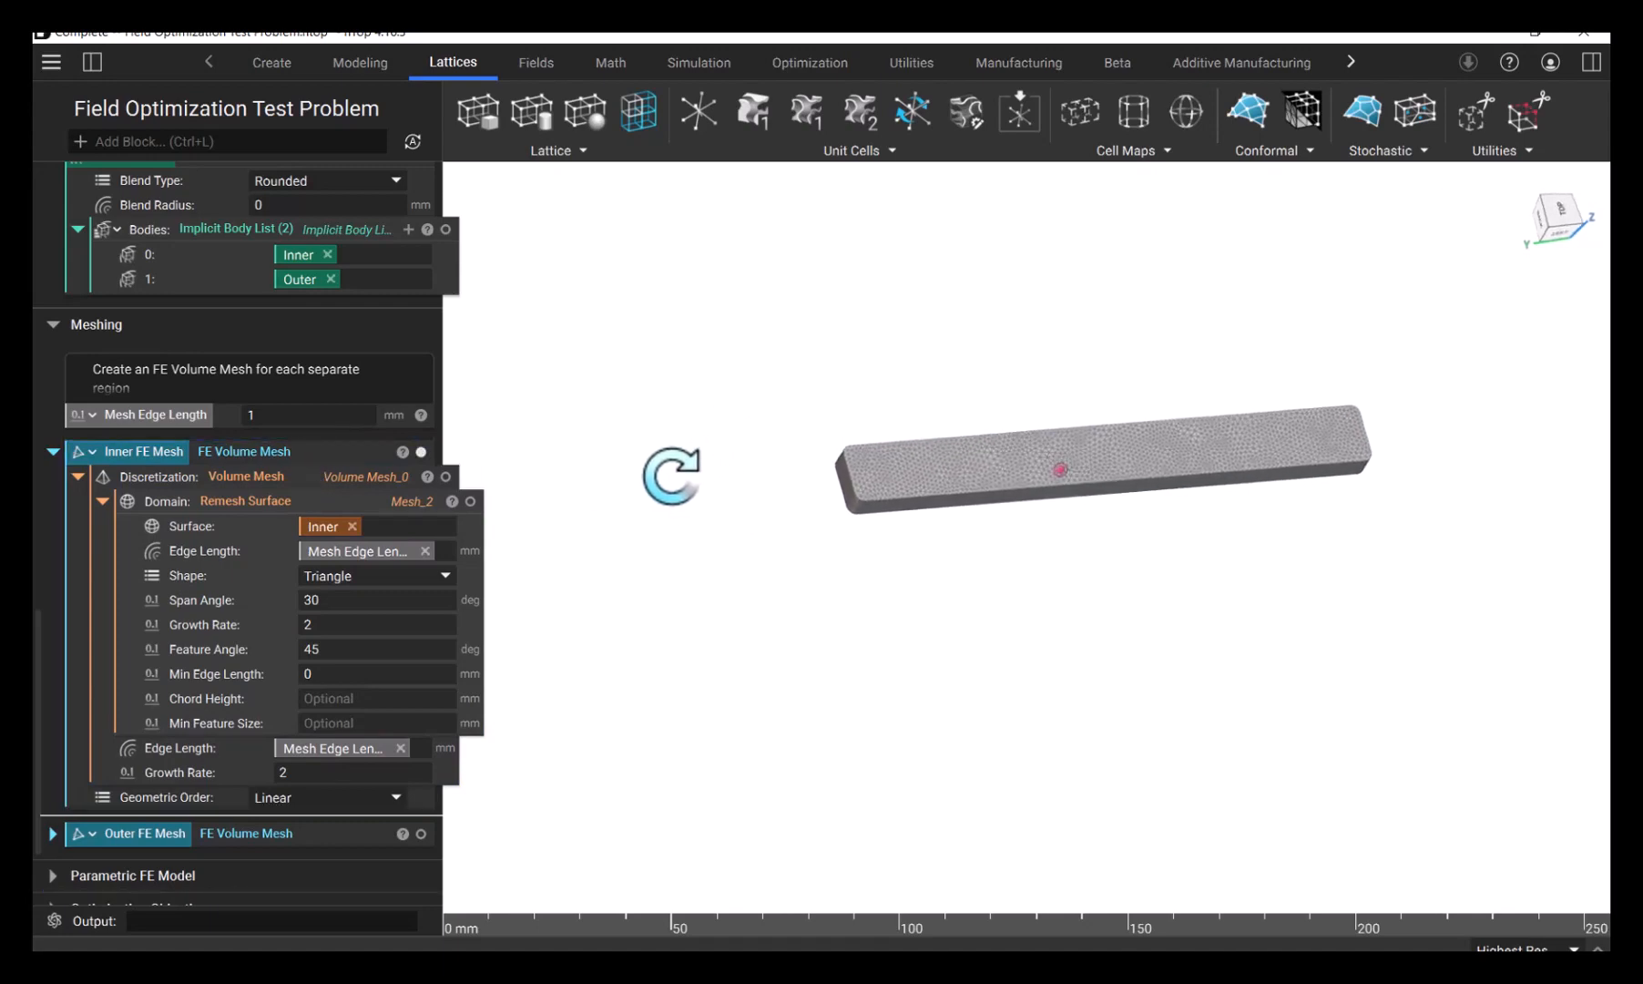
- Expand and isolate the Outer FE Mesh block and compare its remesh settings with those of the inner mesh
left_click(53, 834)
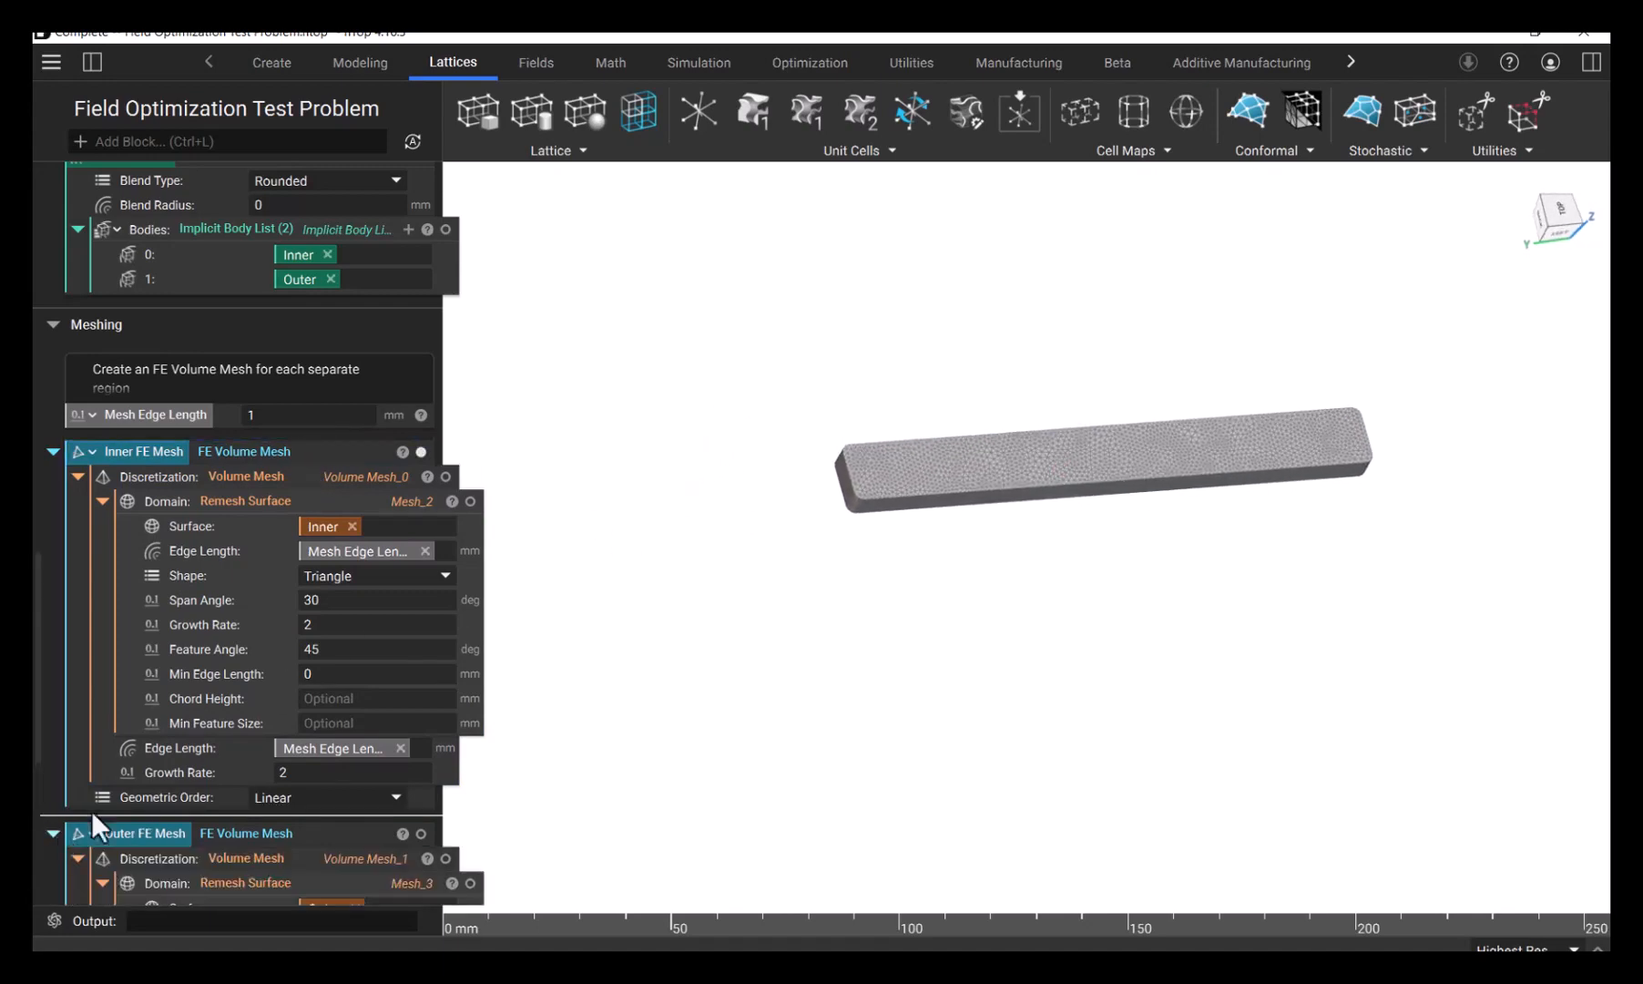
scroll(264, 819, "down", 3)
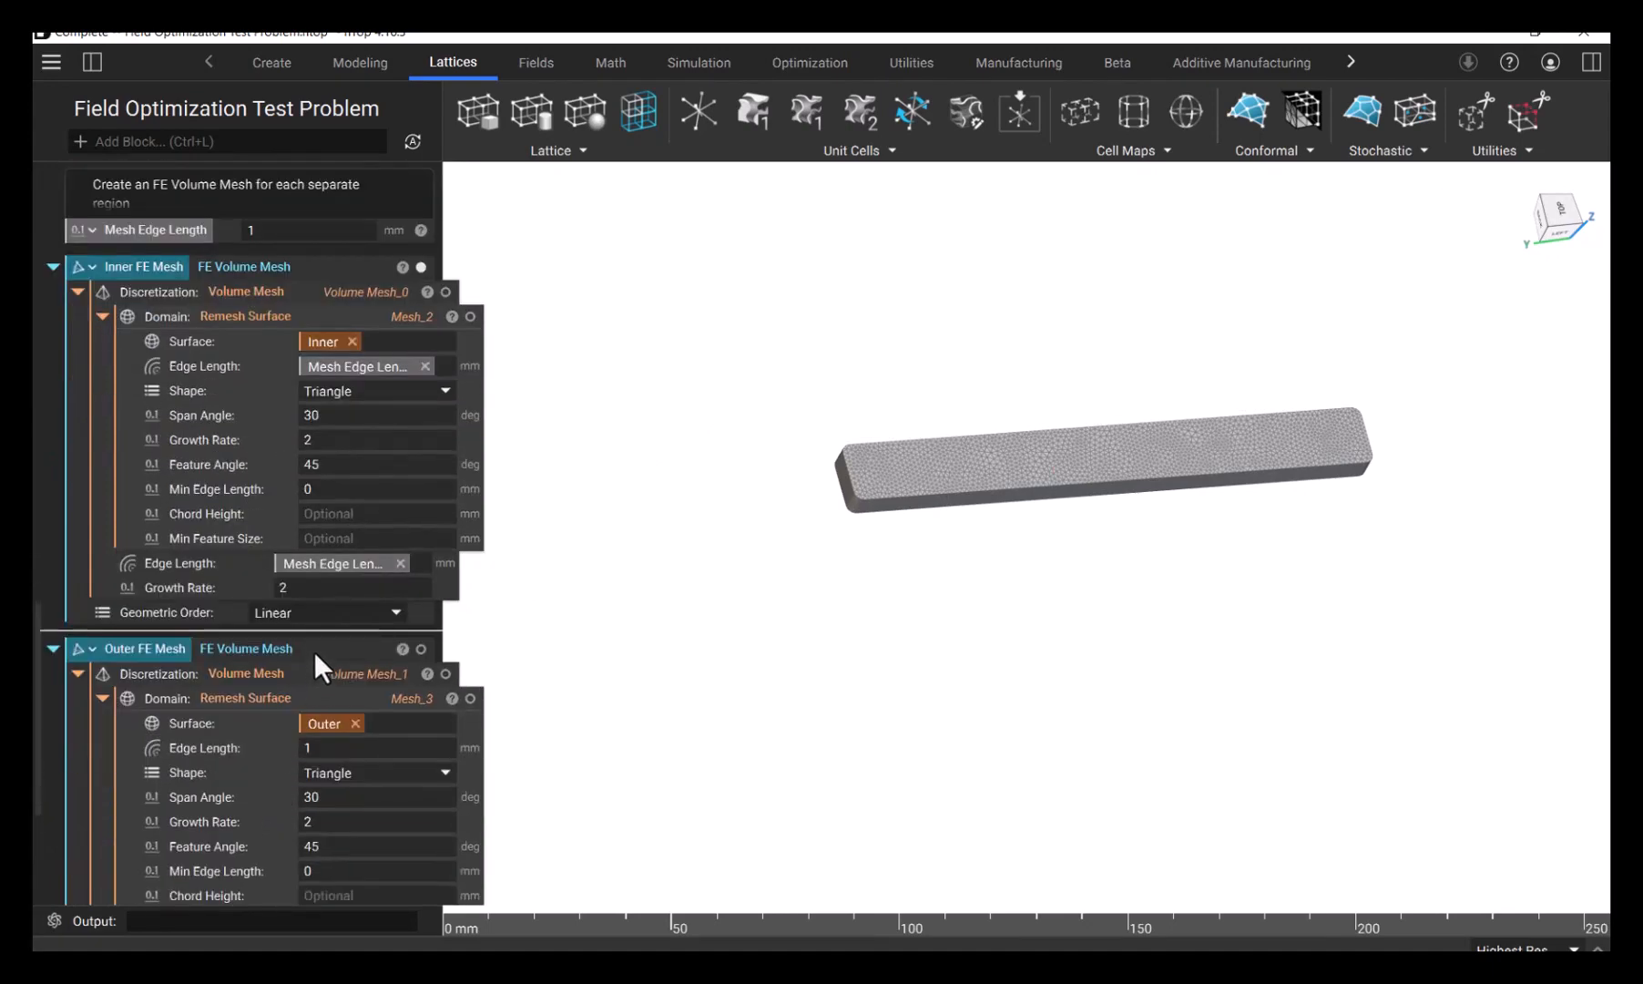
left_click(317, 651)
scroll(319, 645, "down", 2)
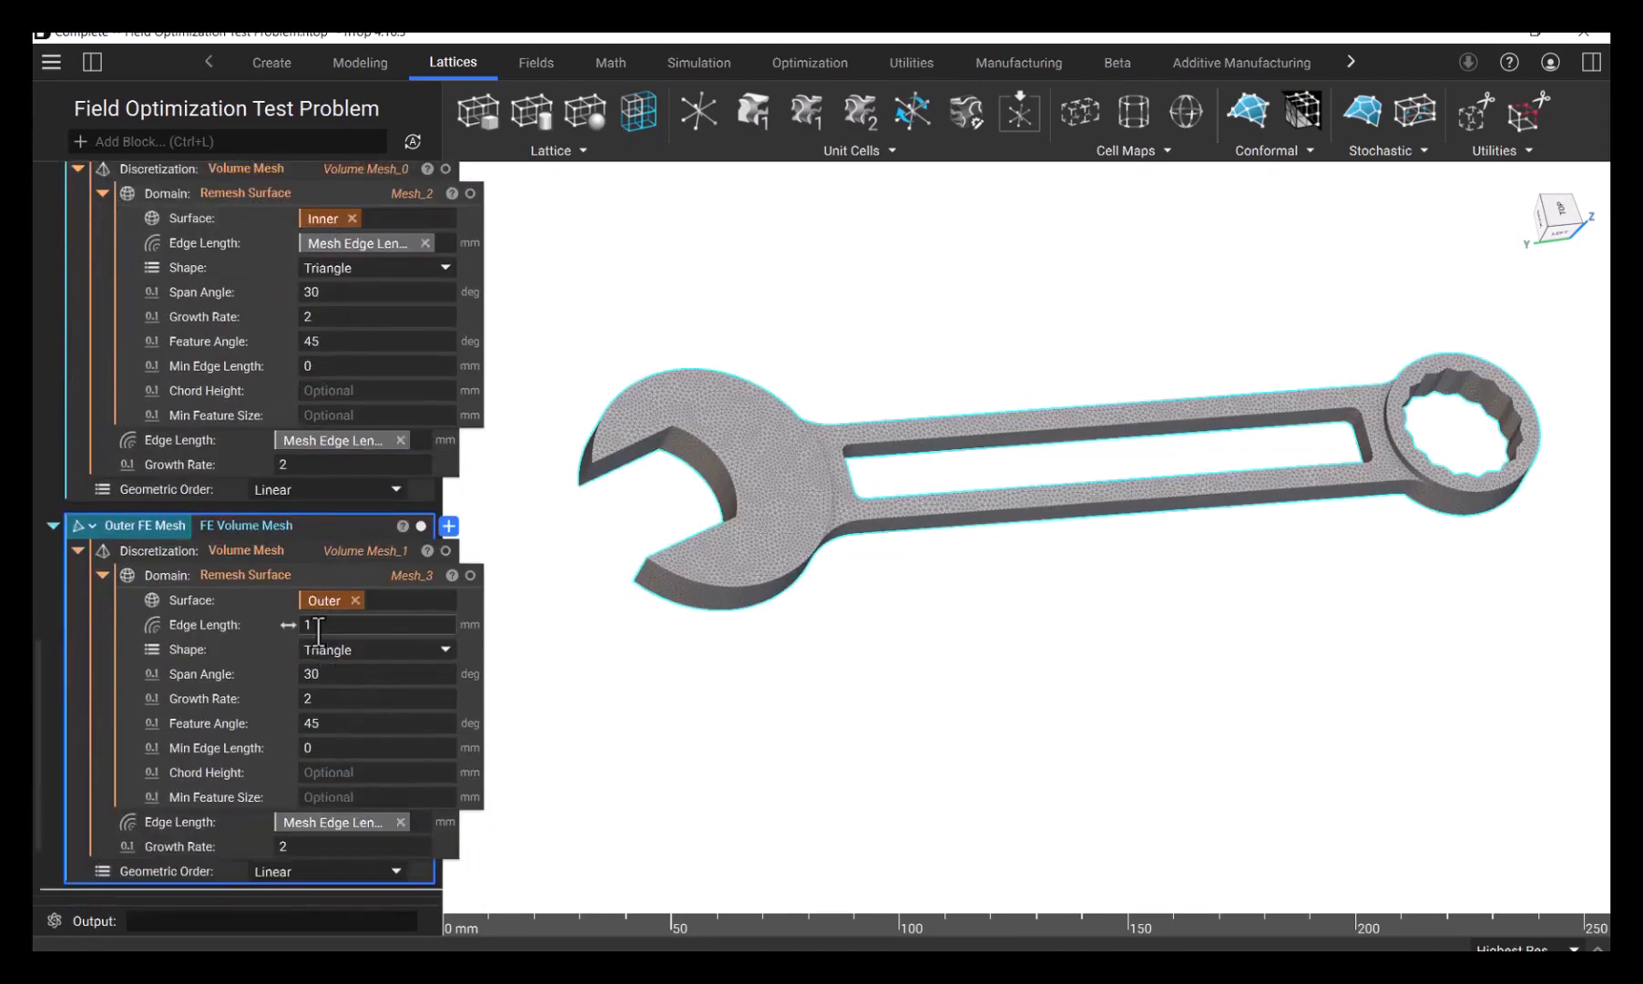
scroll(310, 602, "up", 4)
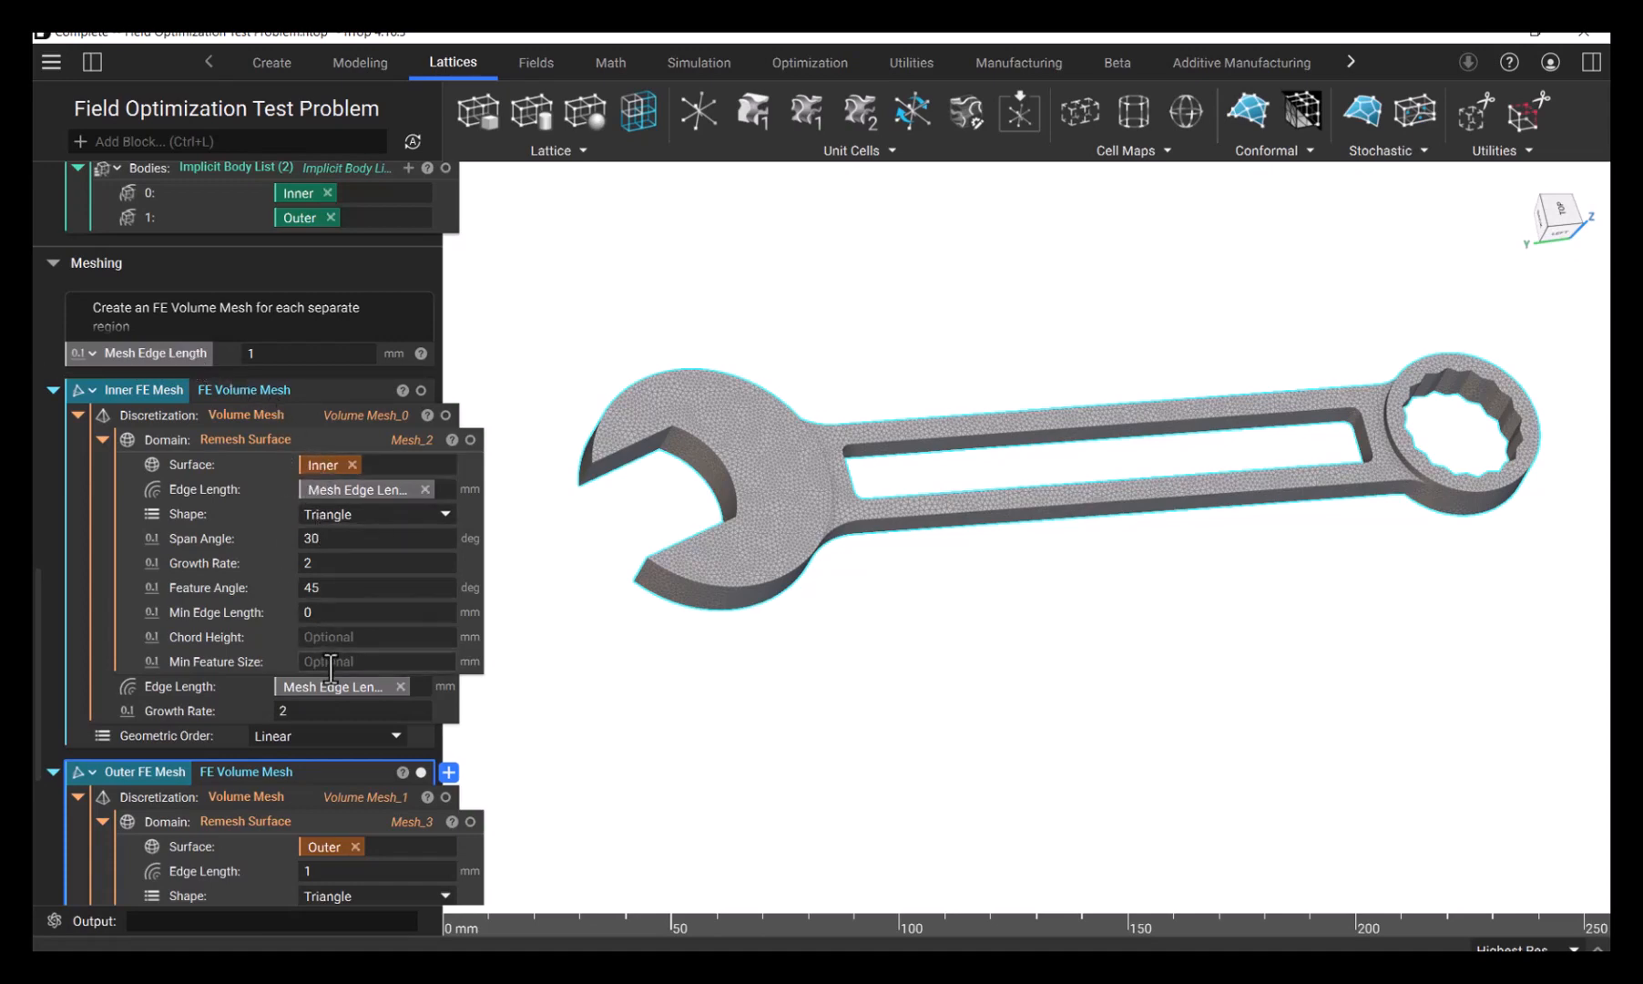
scroll(328, 659, "down", 7)
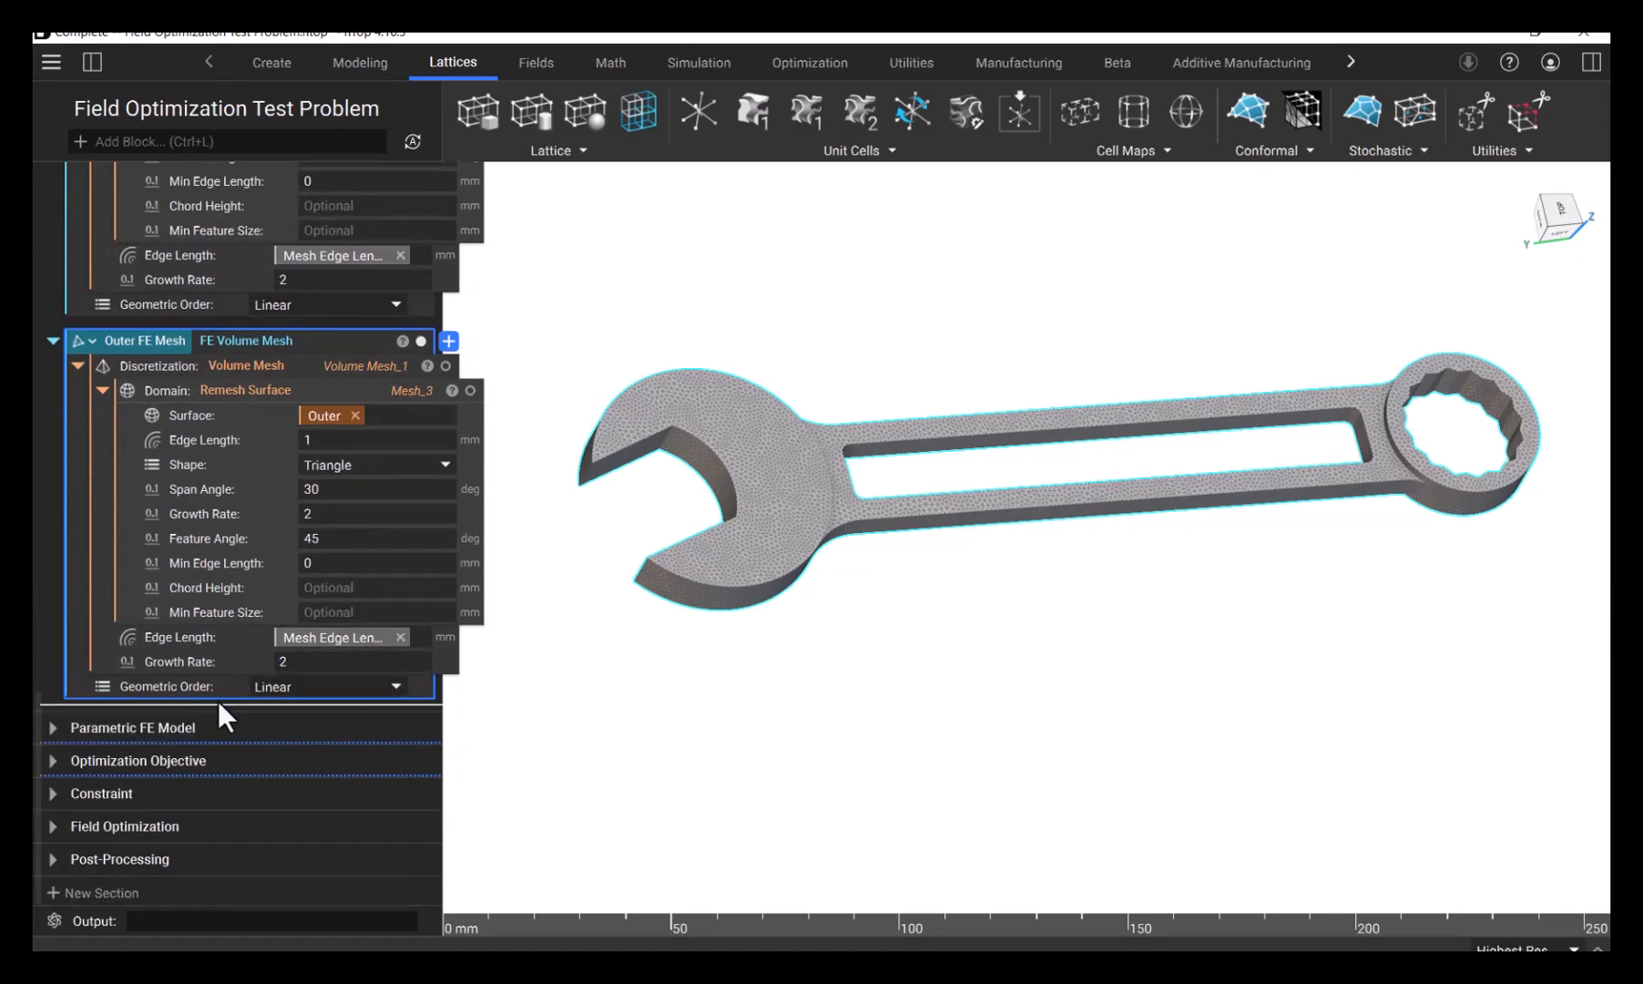
- Expand the Parametric FE Model section and its Inner Lattice Component block, and isolate the face centered cubic lattice
left_click(52, 727)
scroll(252, 640, "down", 3)
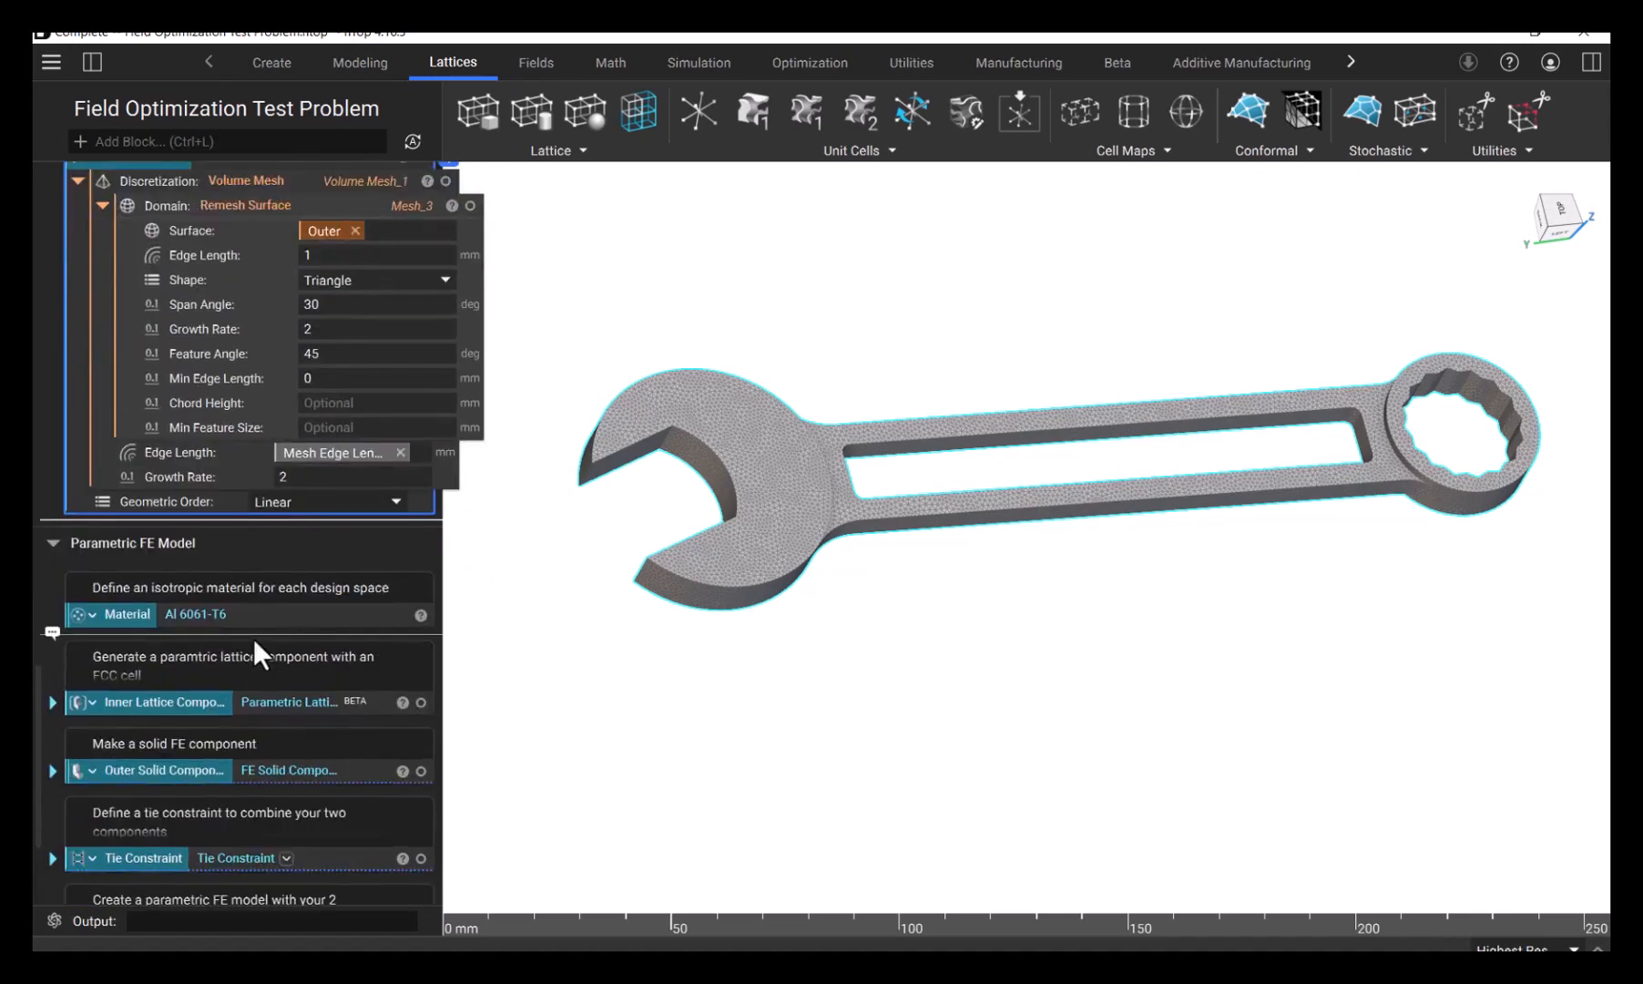
scroll(255, 636, "down", 2)
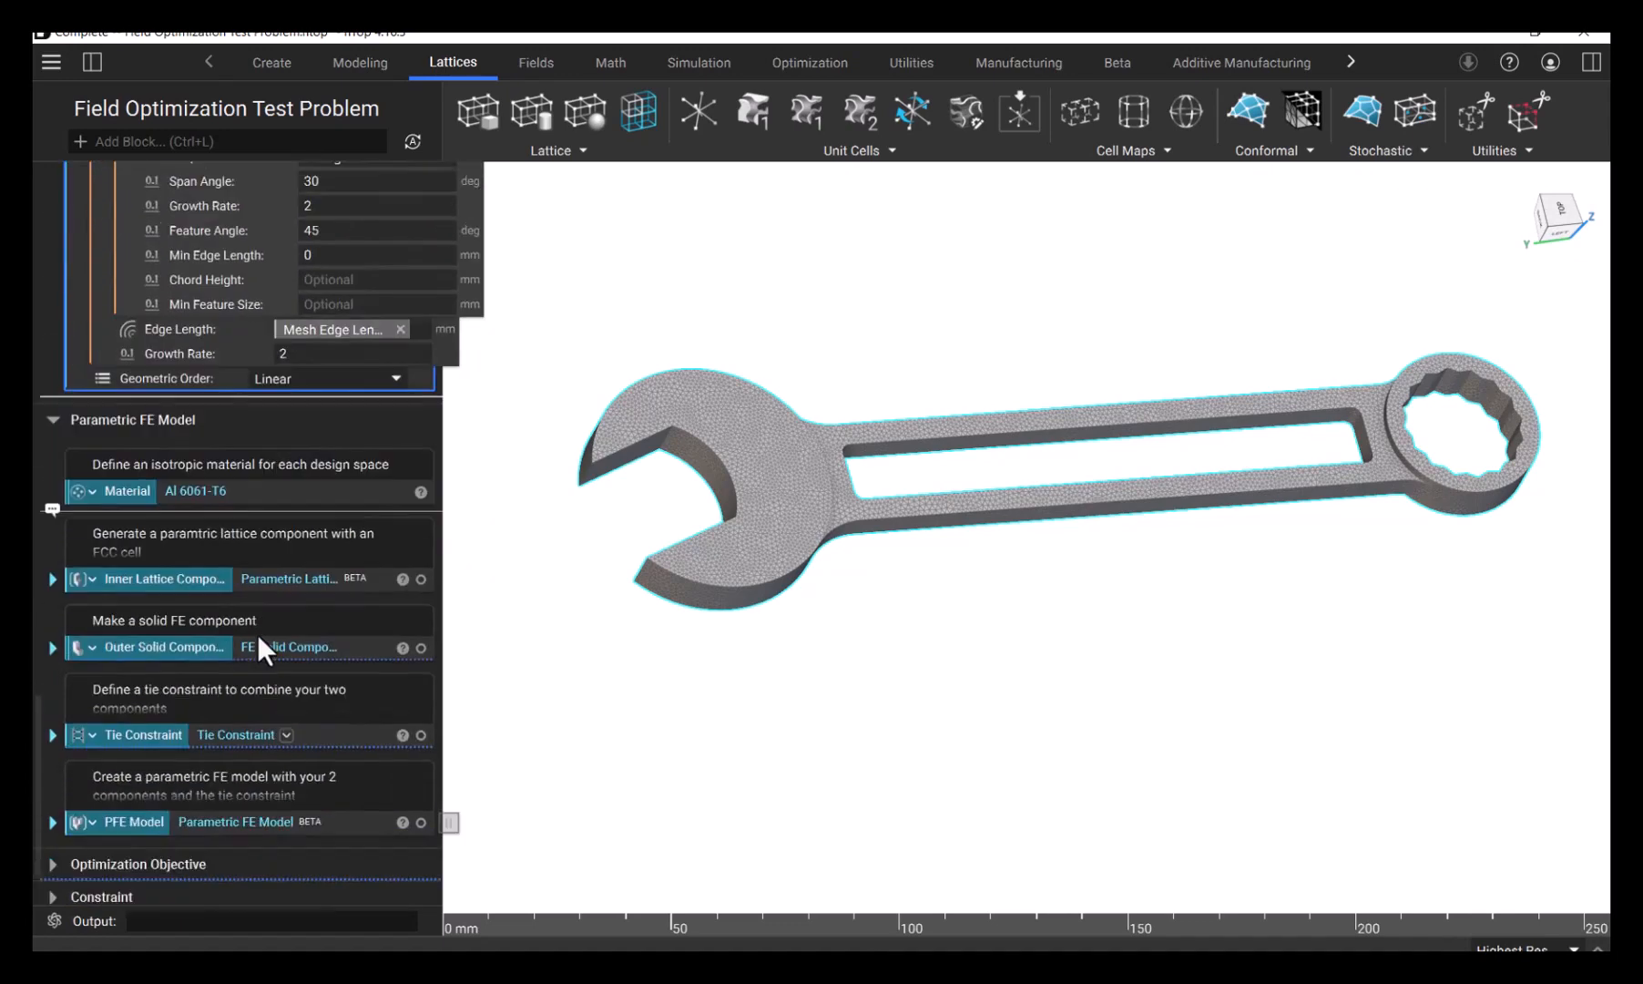
left_click(52, 578)
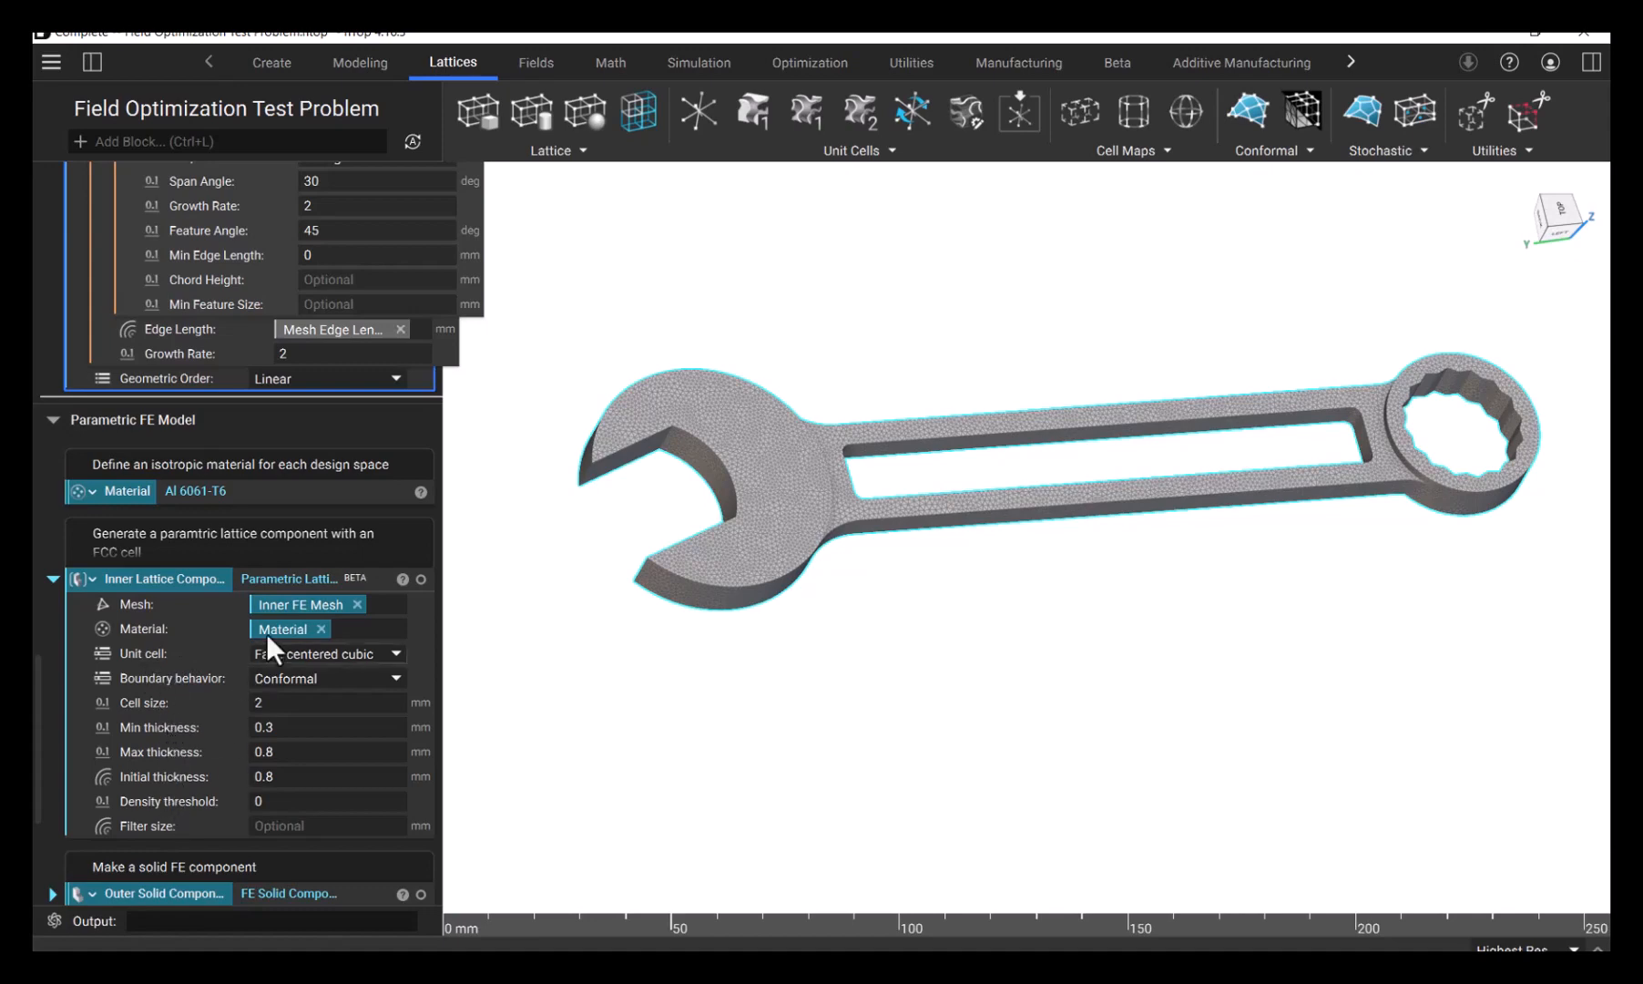
left_click(294, 577)
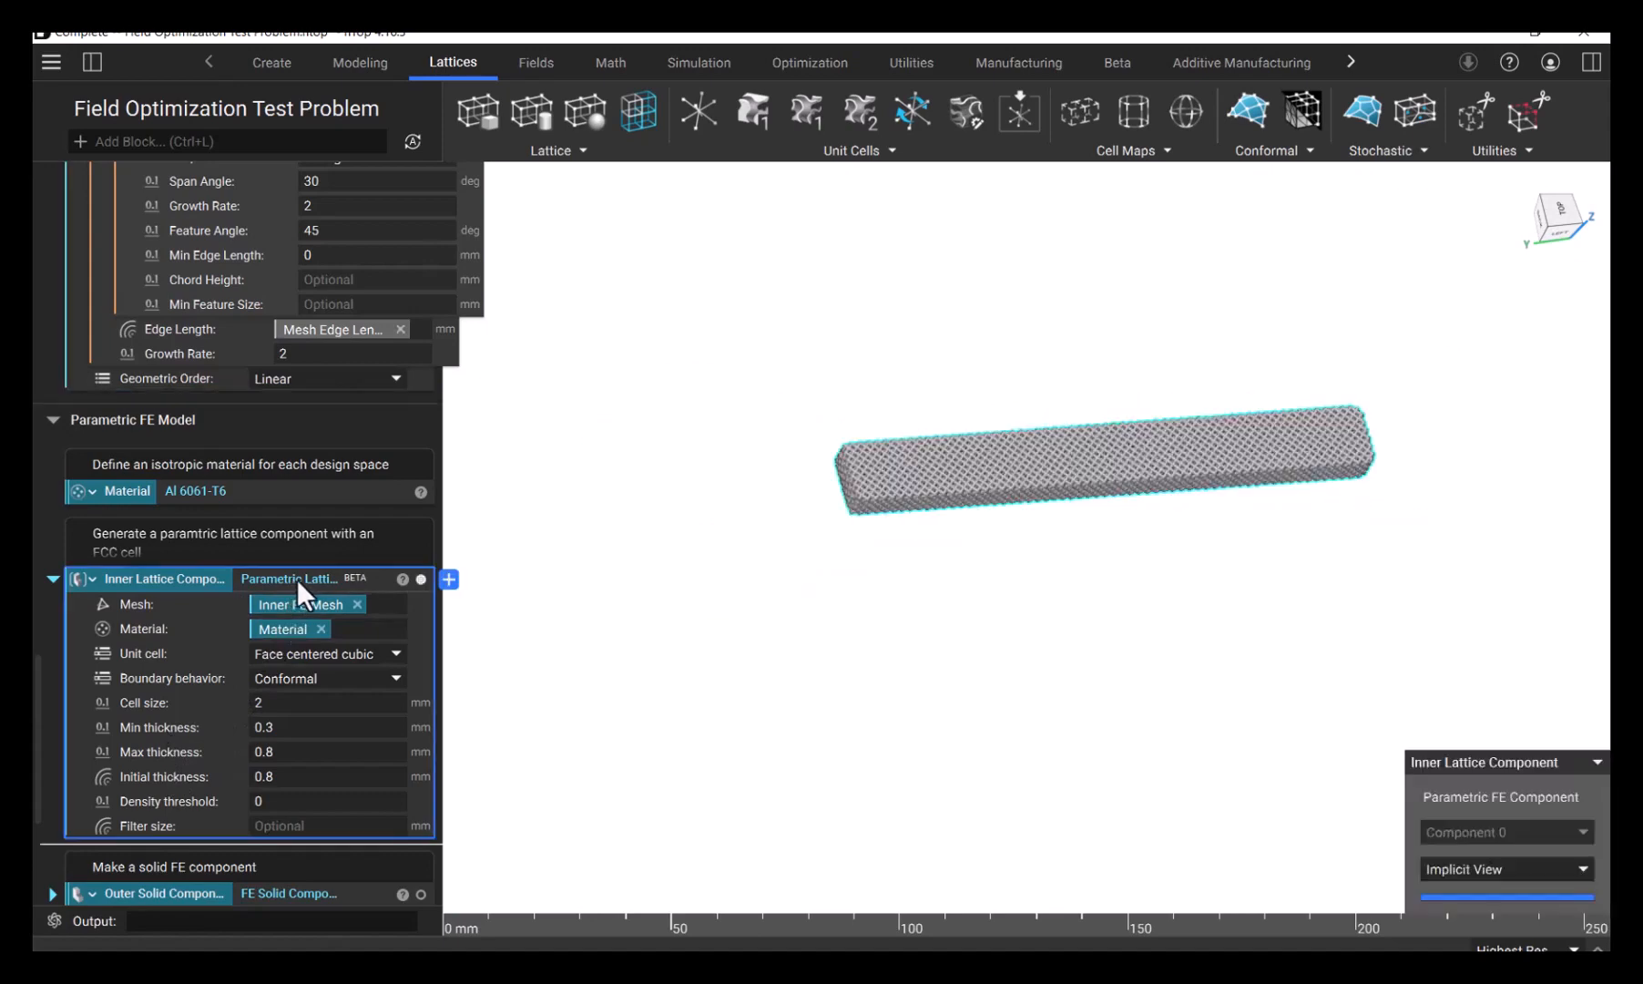
left_click(607, 584)
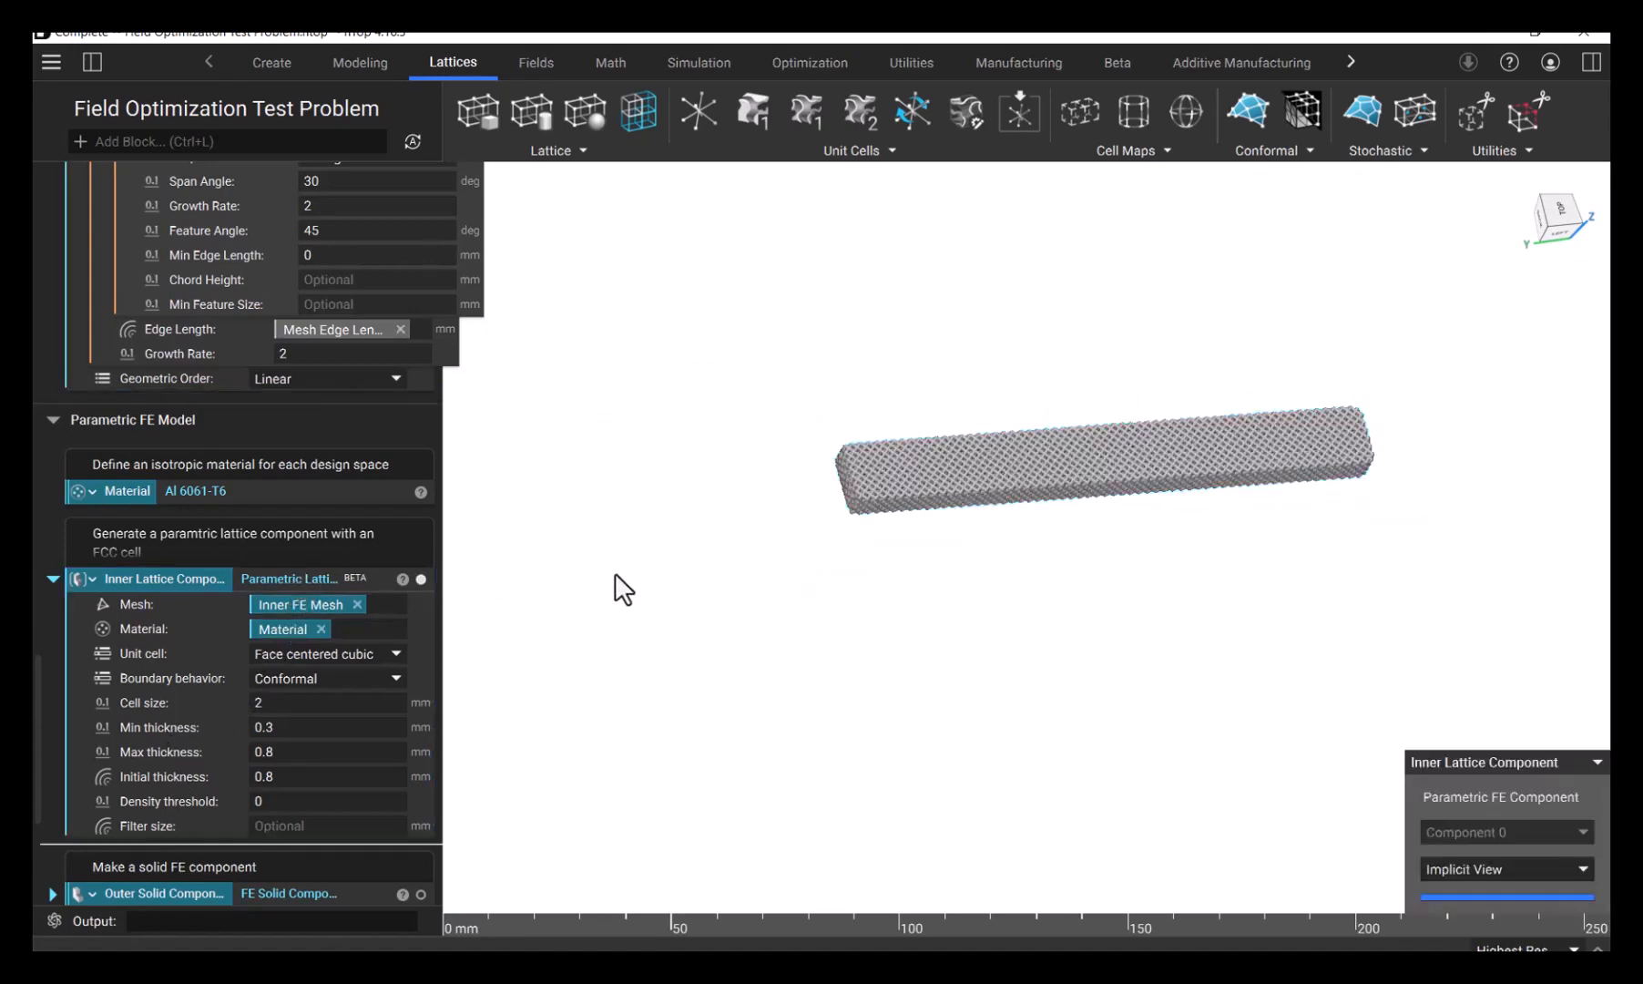
- Inspect the isolated inner lattice up close and review its cell size and thickness settings
right_click_drag(993, 457, 985, 513)
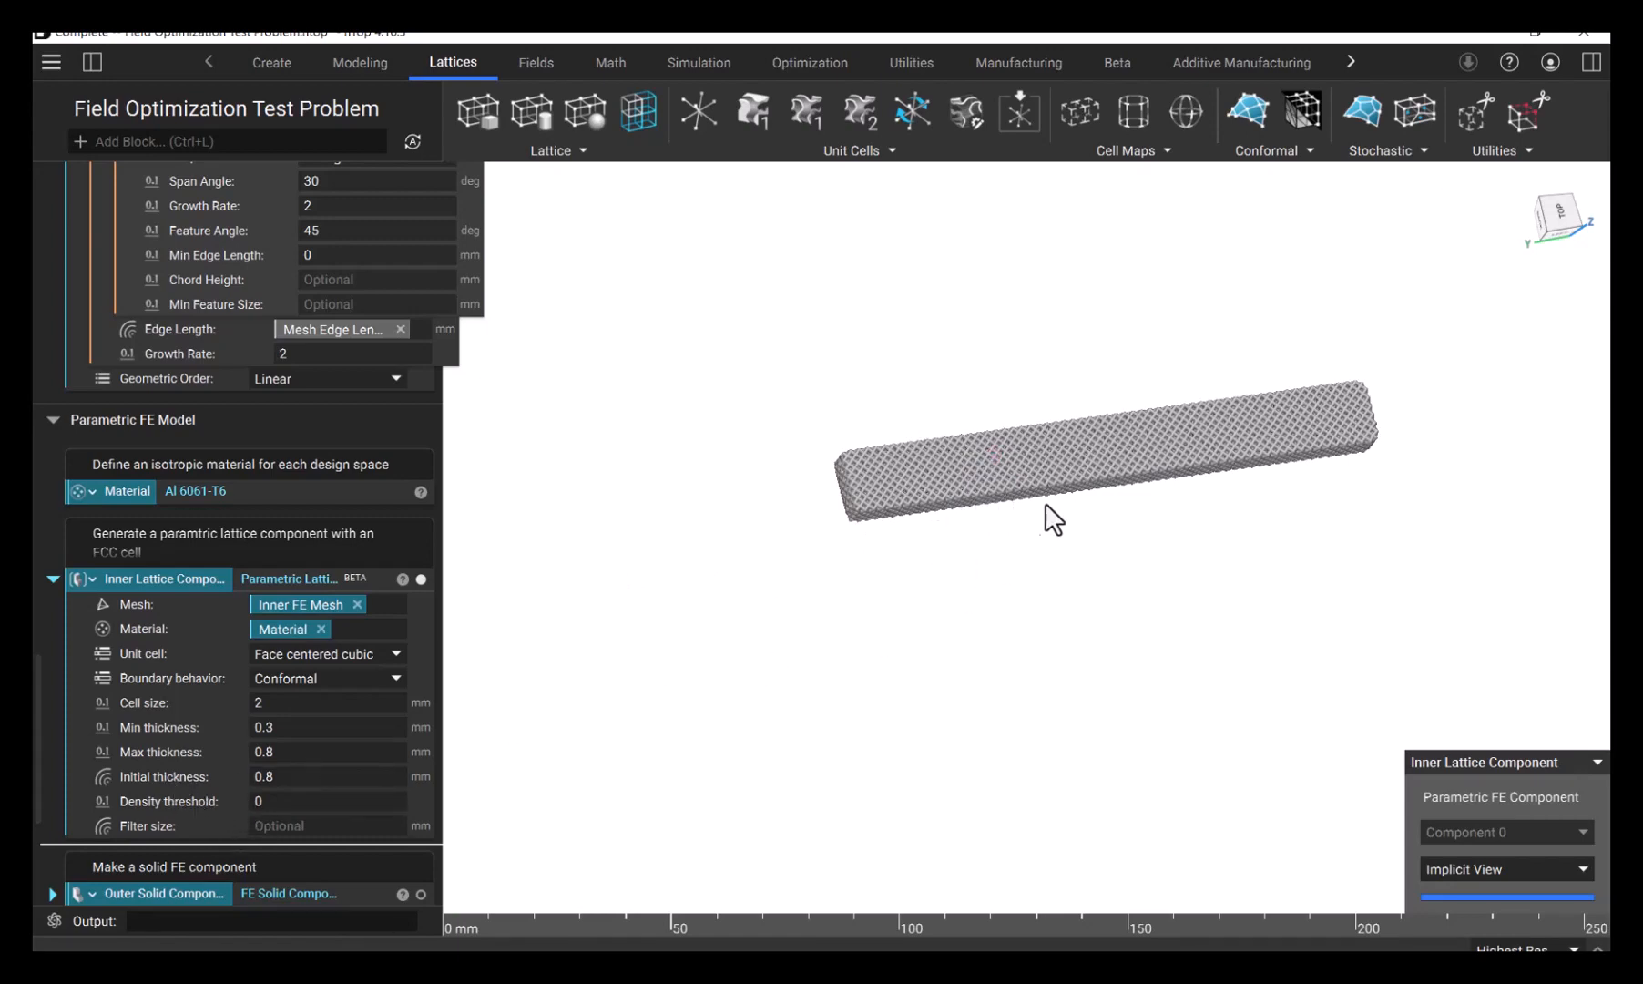
scroll(1050, 472, "up", 3)
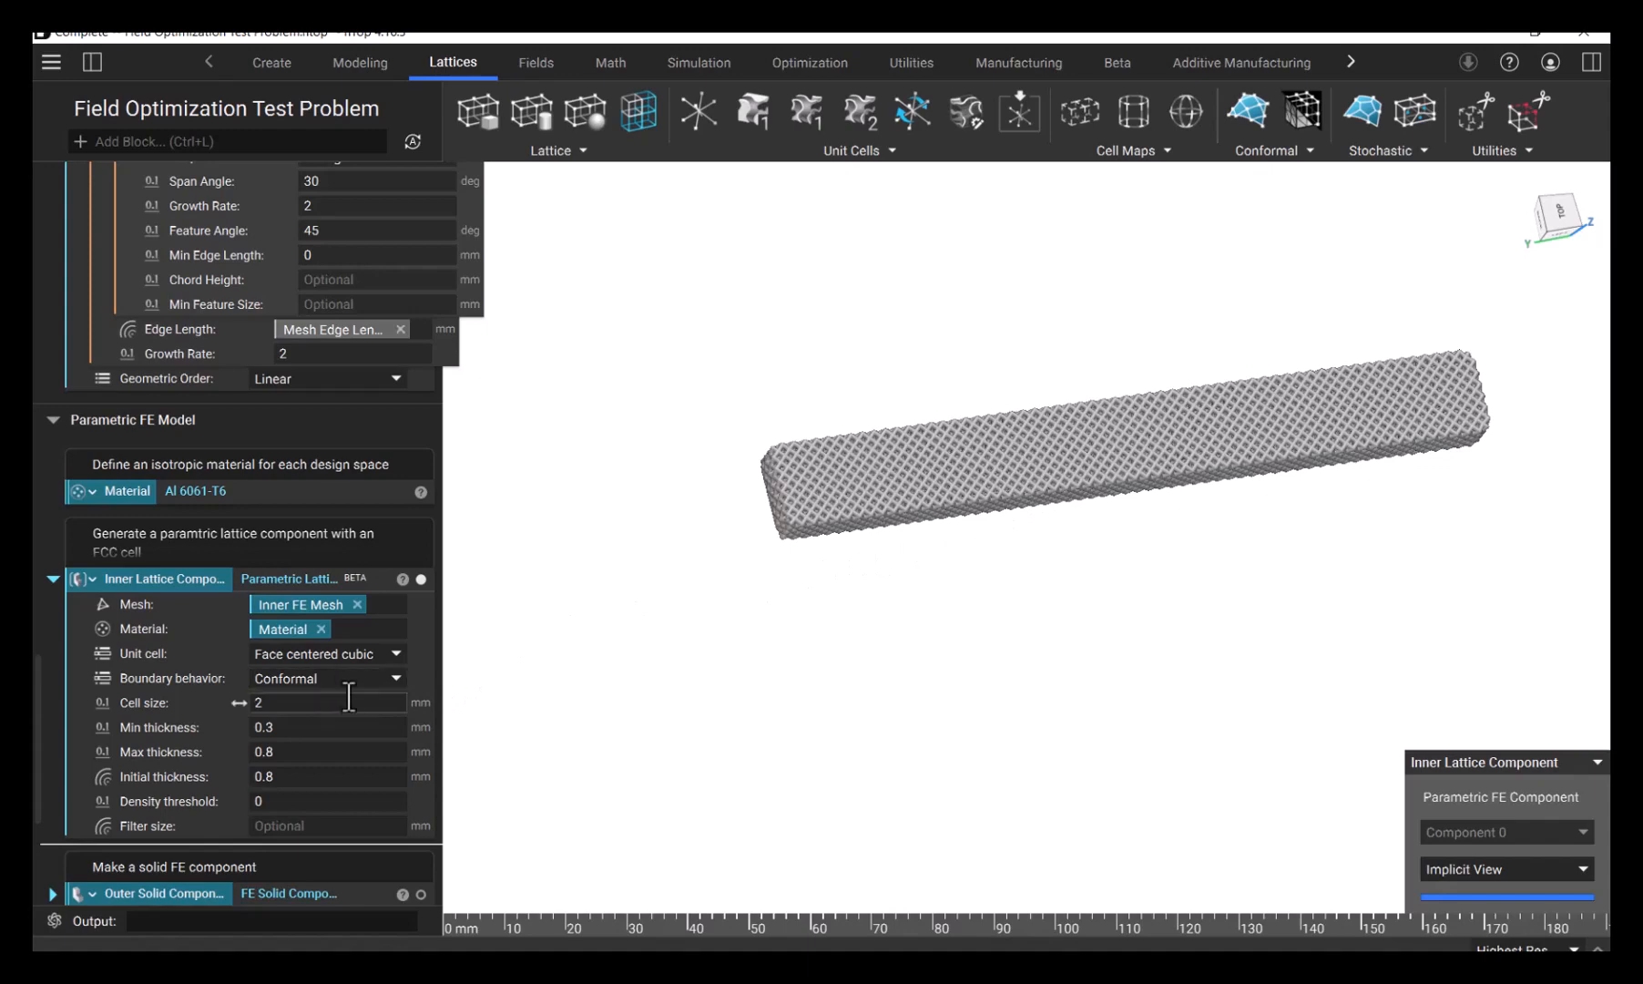
scroll(332, 715, "down", 3)
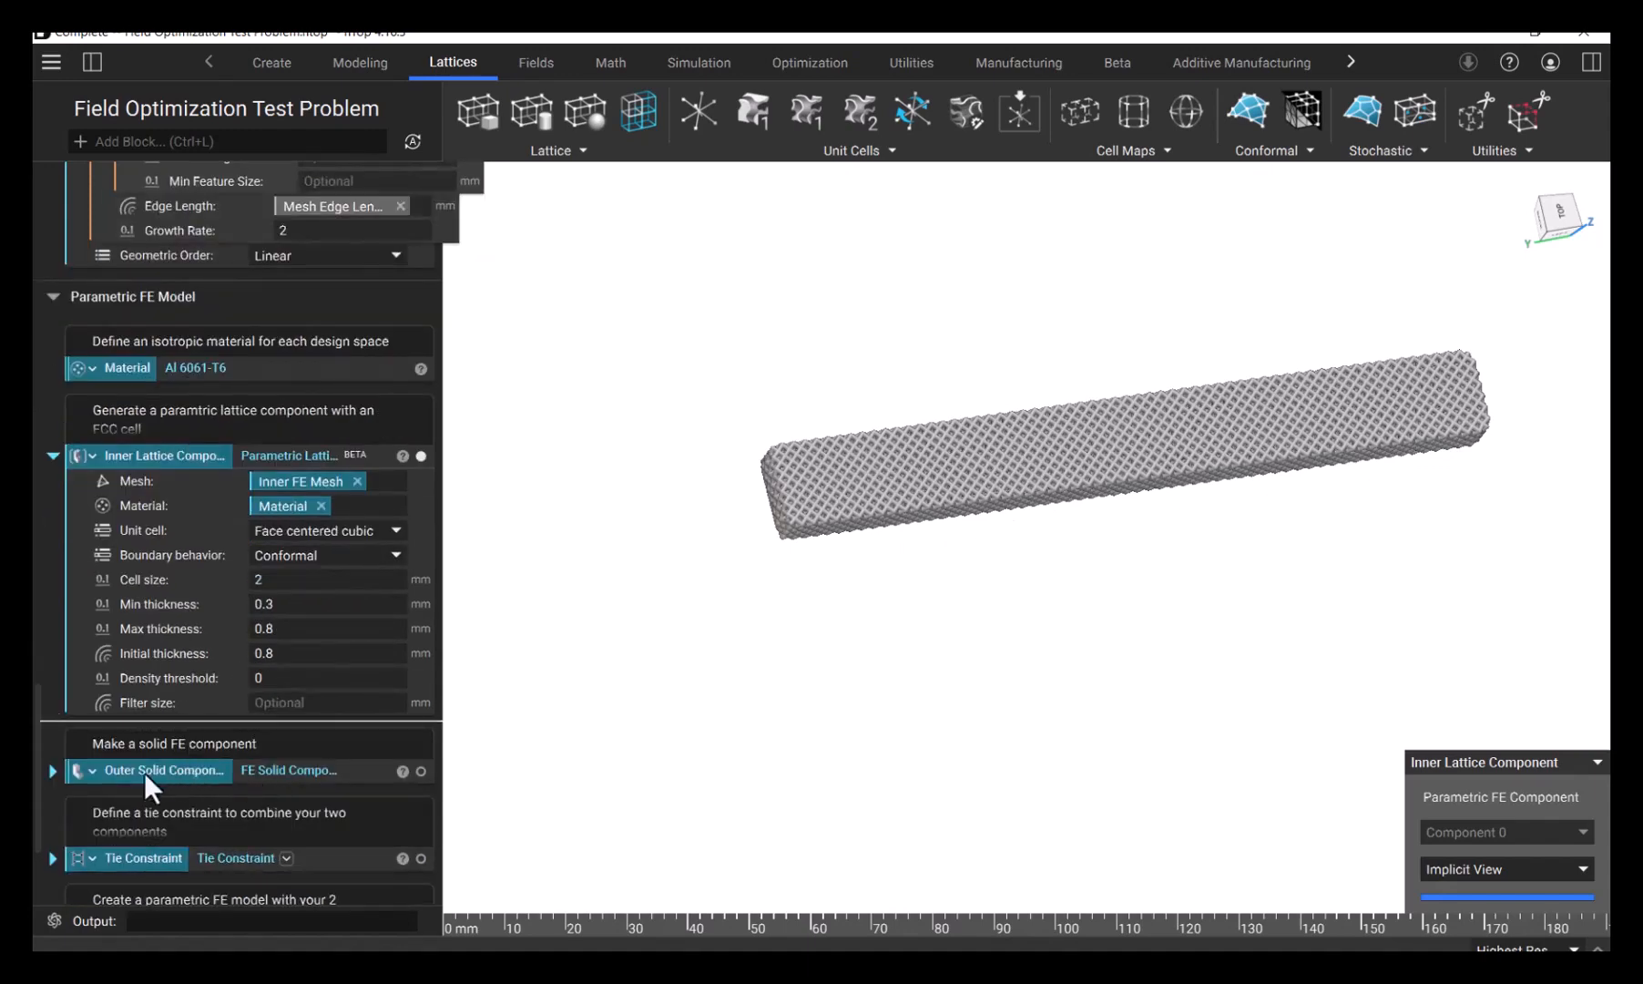
- Expand the Outer Solid Component block, review its mesh and material inputs, and isolate the solid FE component
left_click(52, 770)
scroll(225, 746, "down", 2)
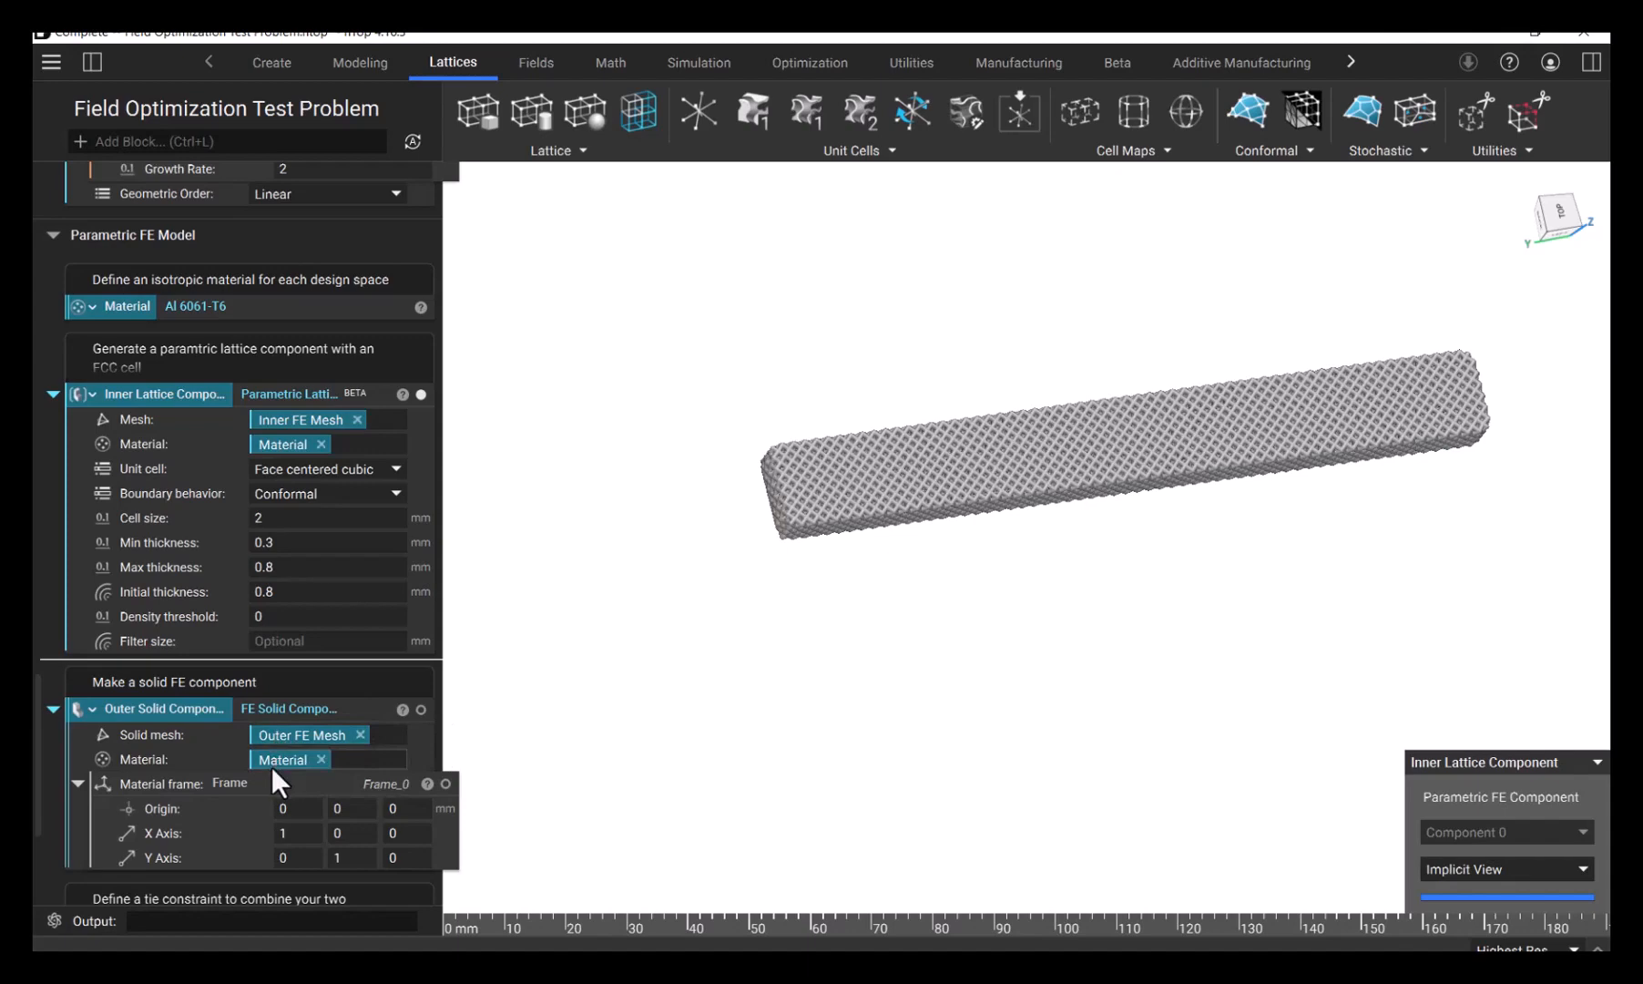
left_click(321, 708)
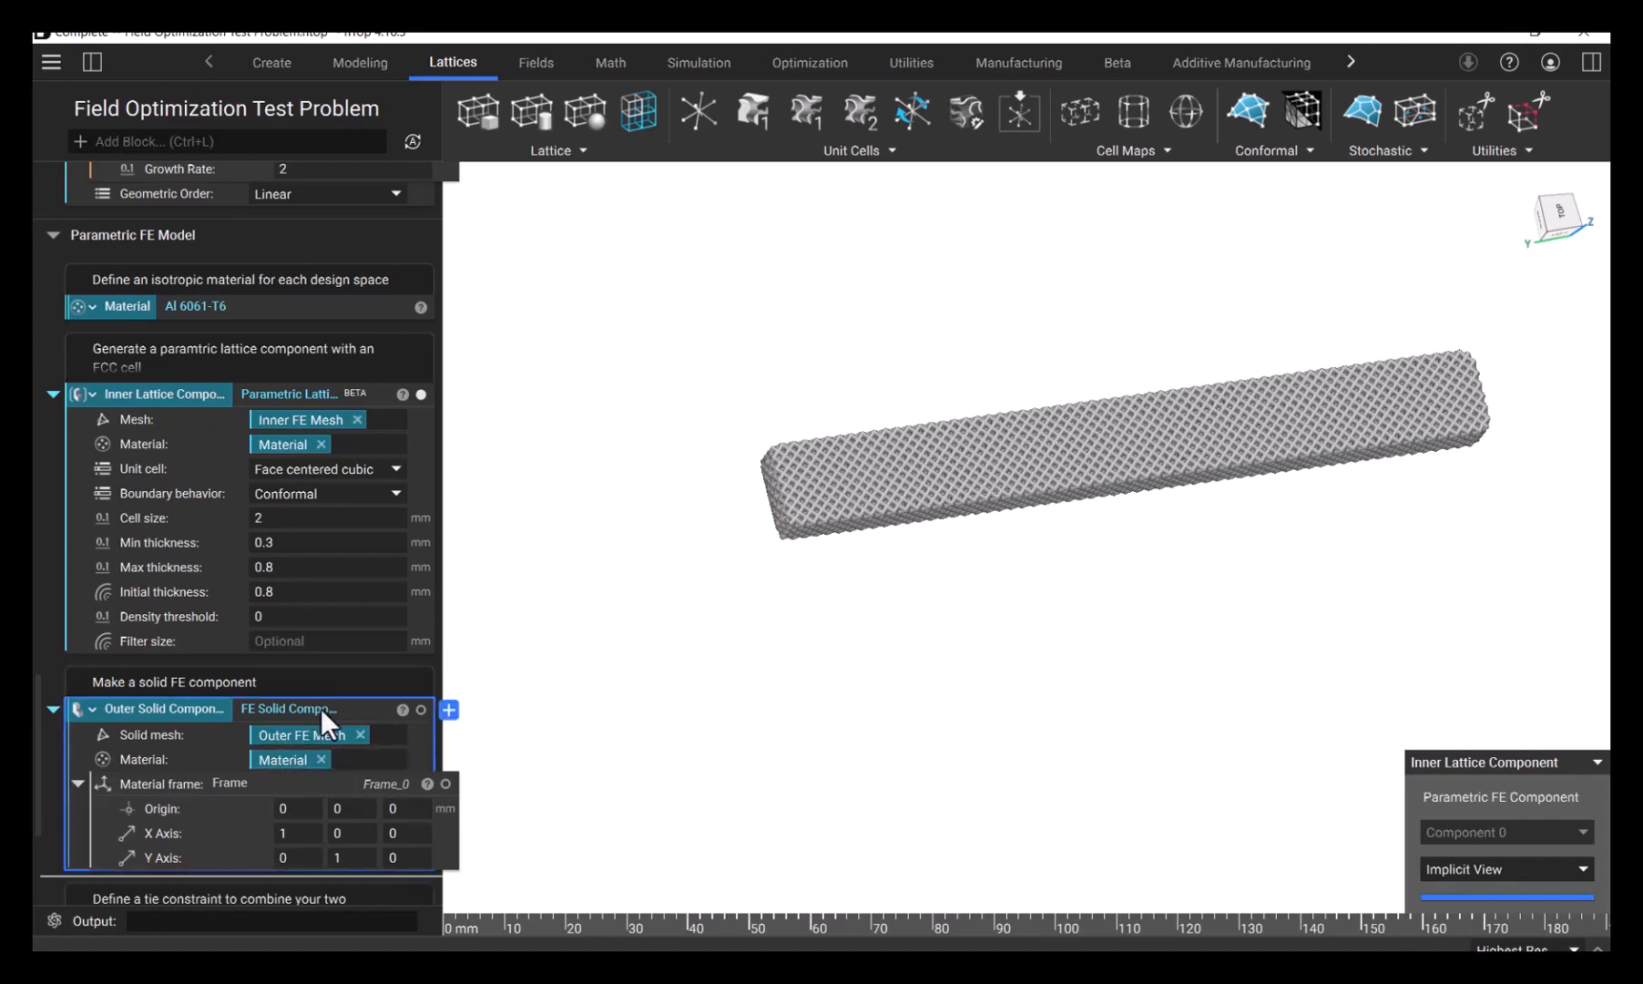
left_click(881, 703)
scroll(879, 688, "down", 2)
right_click_drag(955, 503, 880, 513)
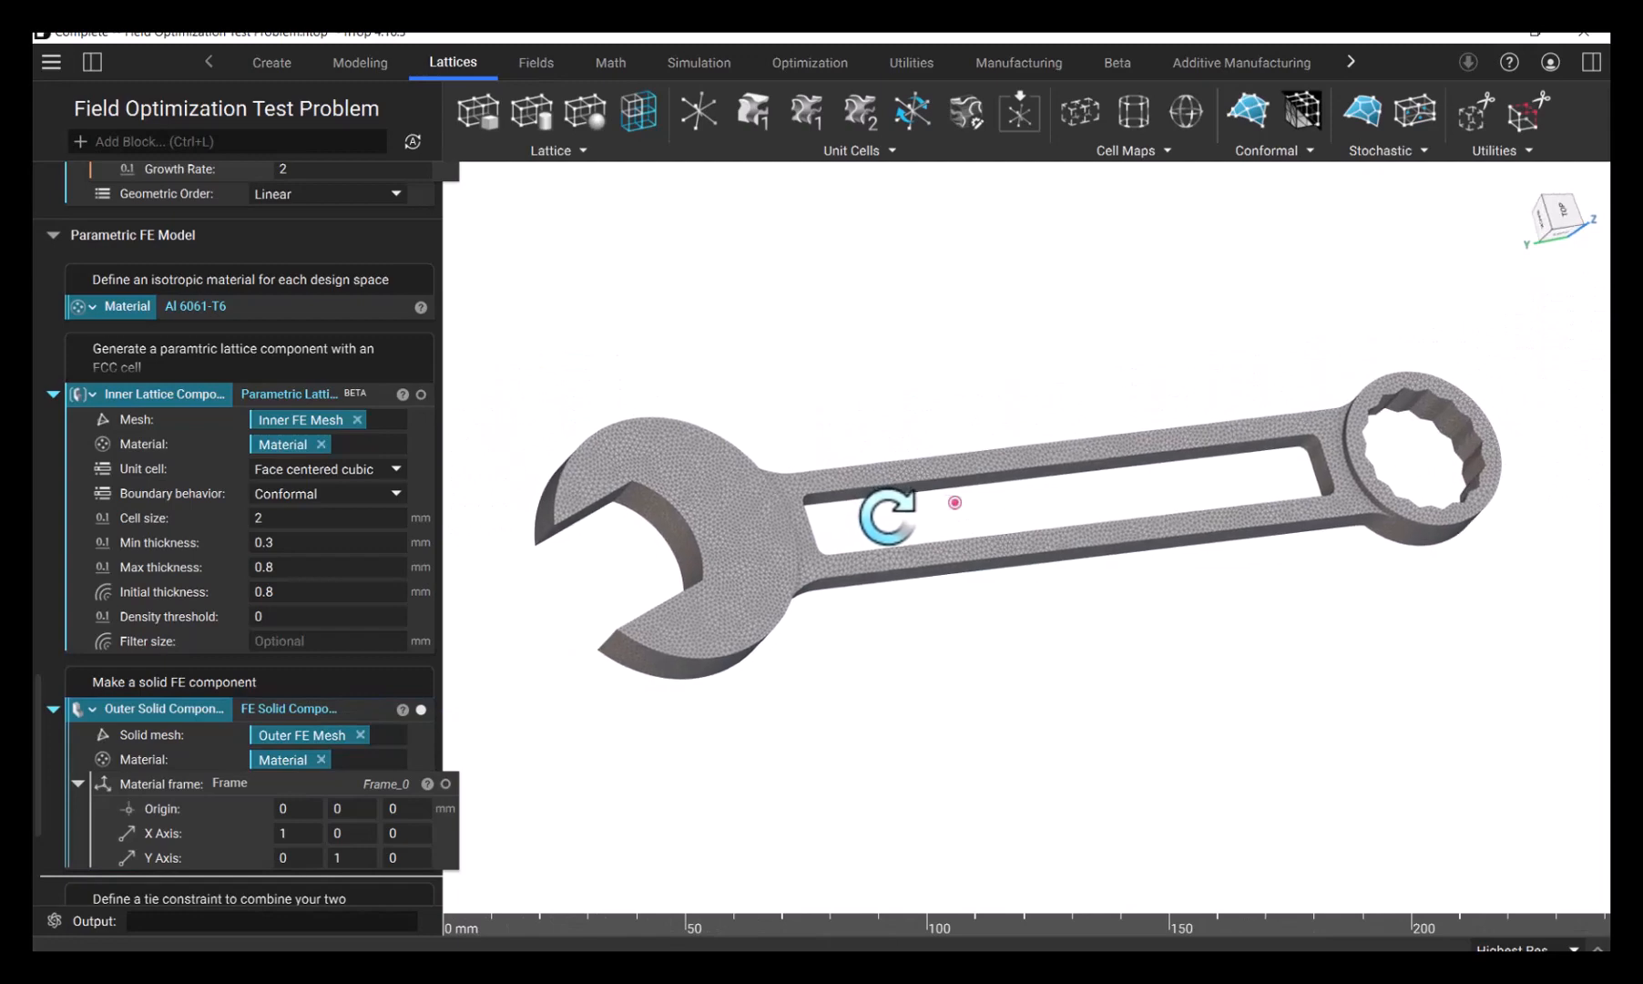
- Expand the Tie Constraint block to show its Independent and Dependent face boundary inputs
scroll(360, 650, "down", 2)
scroll(349, 651, "down", 1)
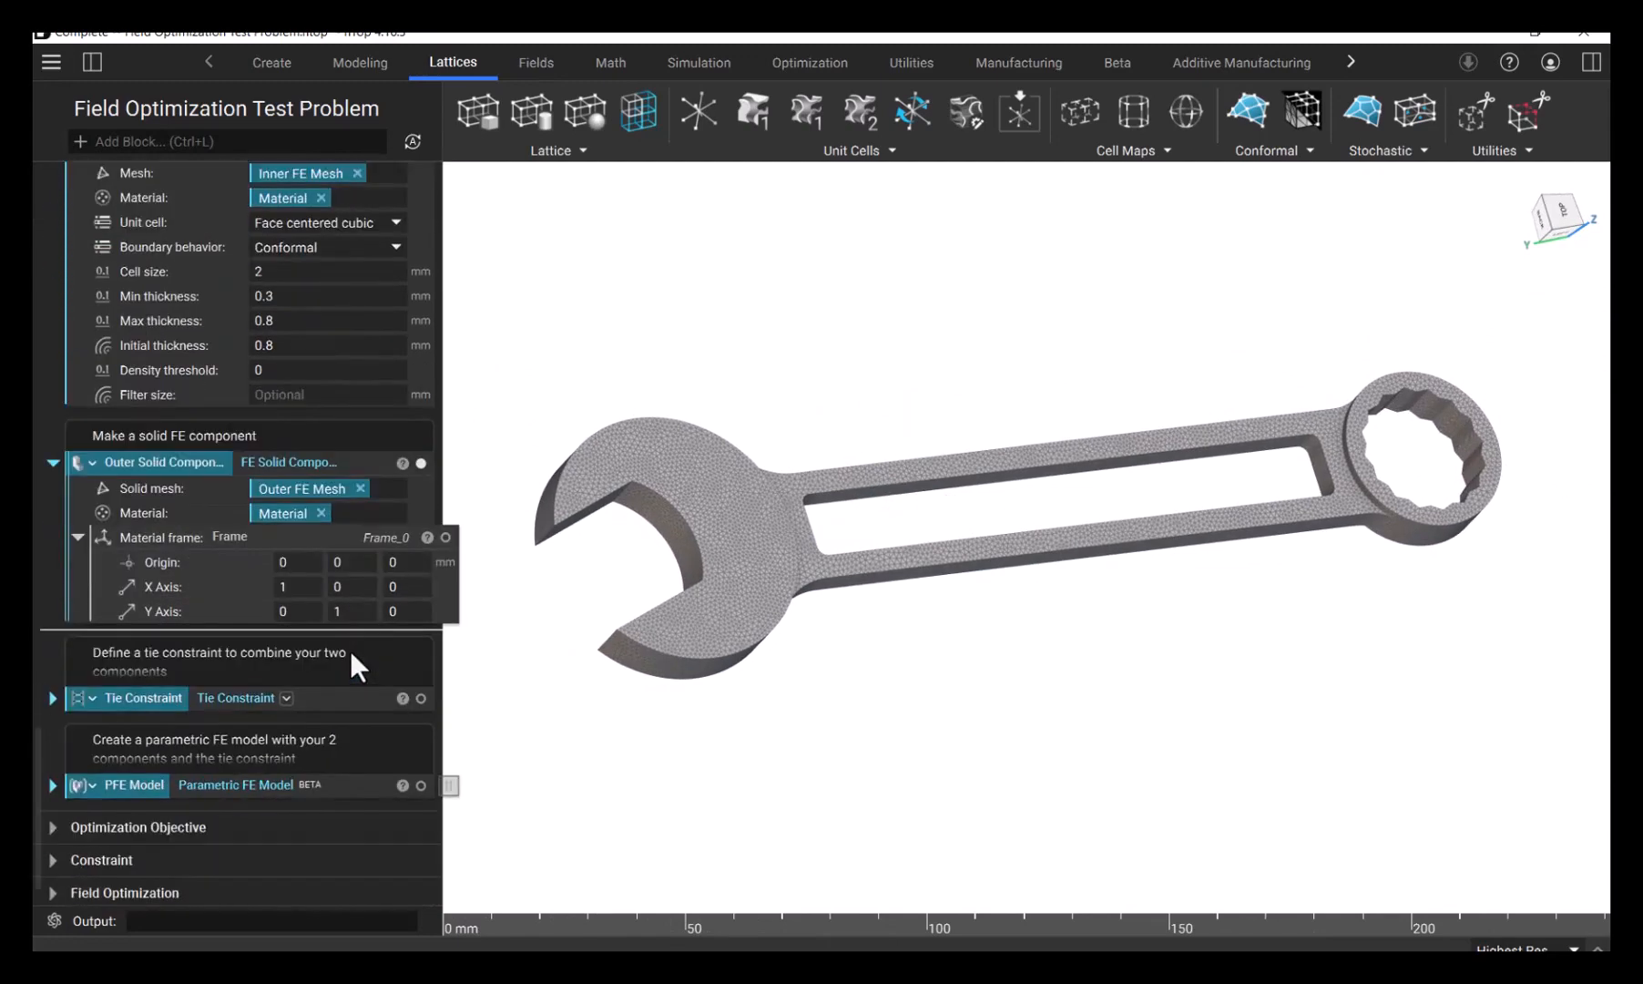
left_click(45, 699)
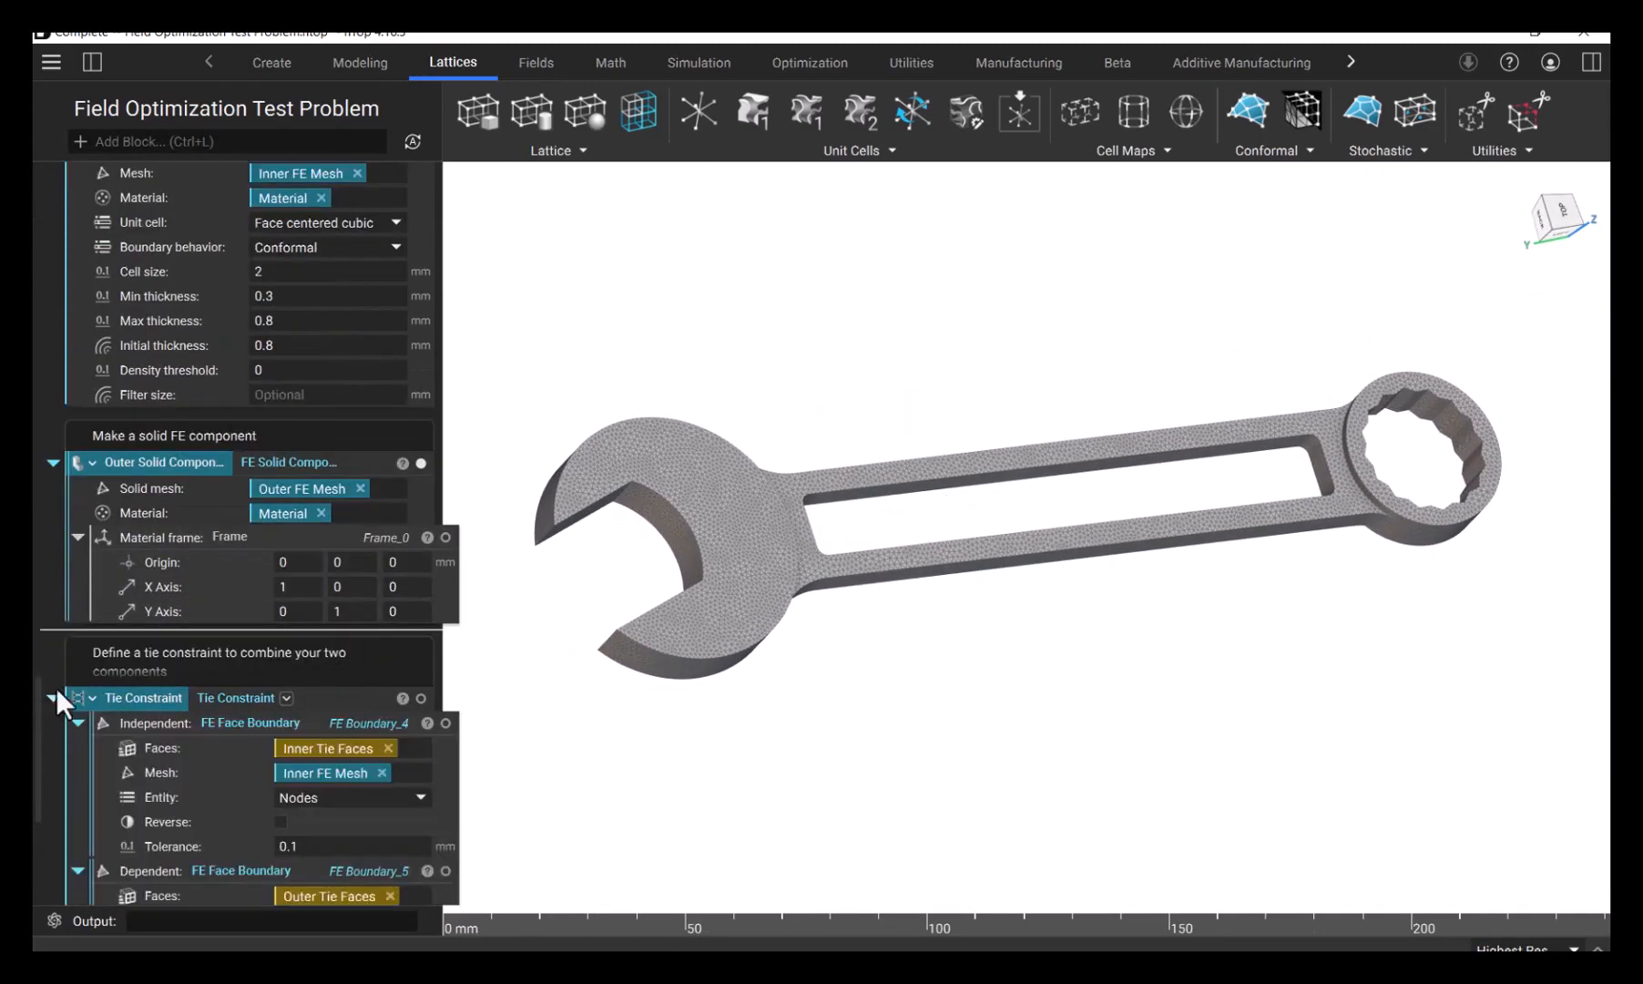
scroll(213, 637, "down", 2)
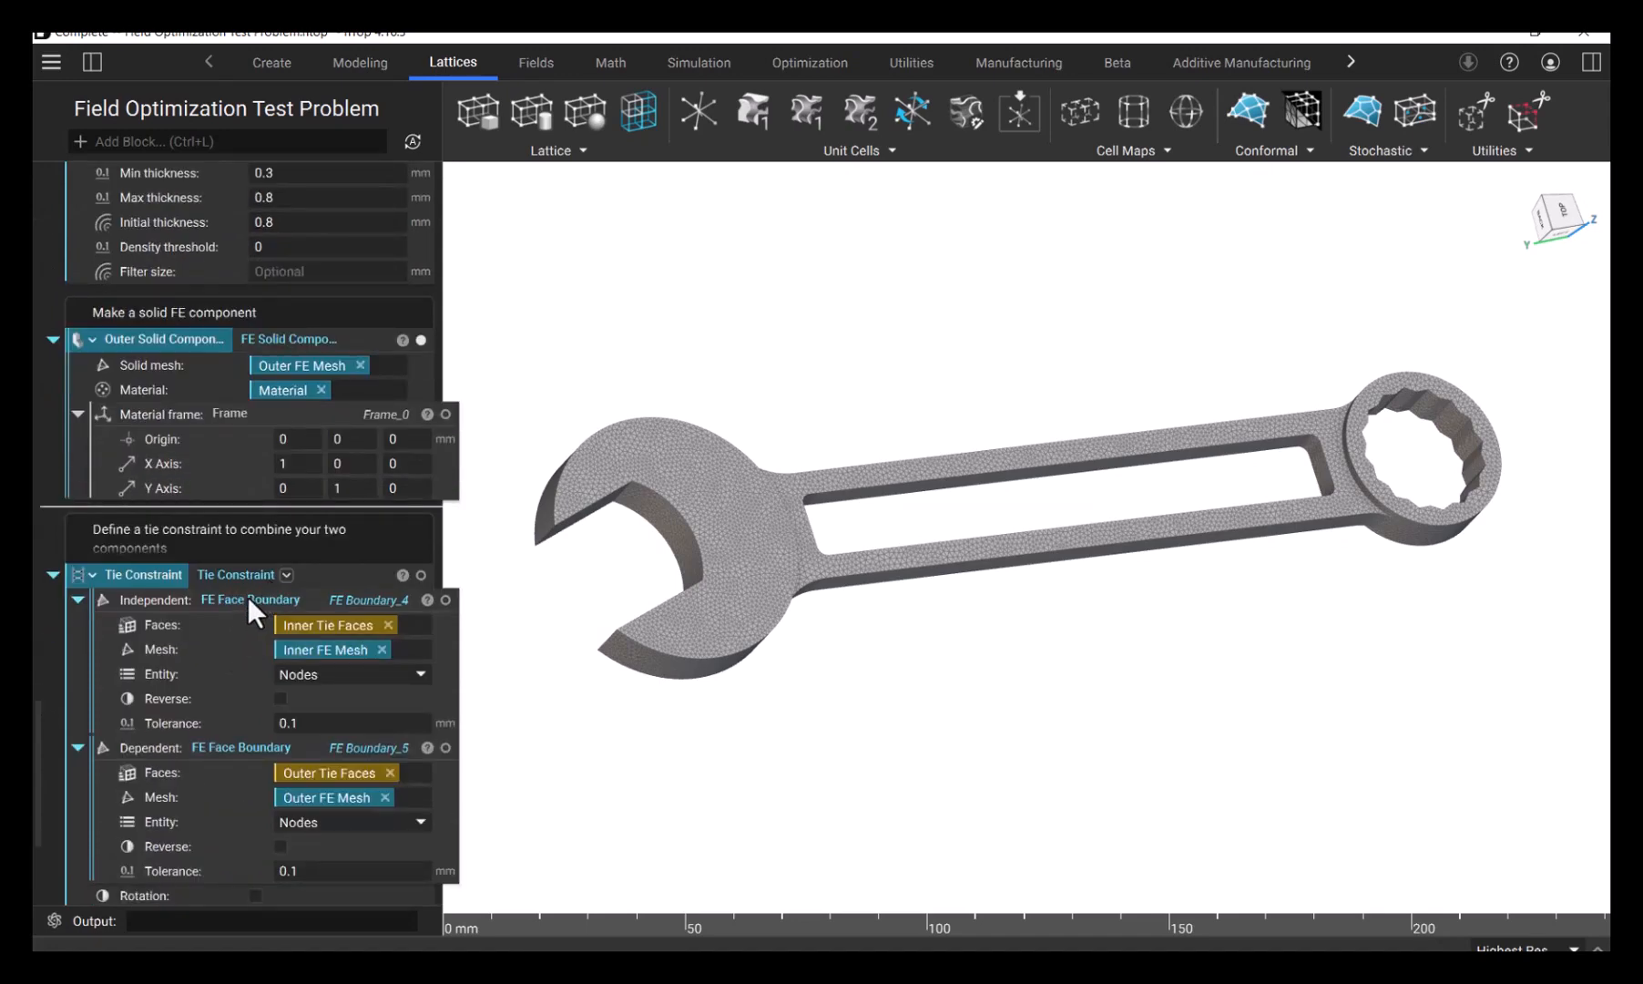
- Compare the Tie Constraint's Independent and Dependent FE Face Boundary blocks and isolate the constraint in the view
left_click(240, 600)
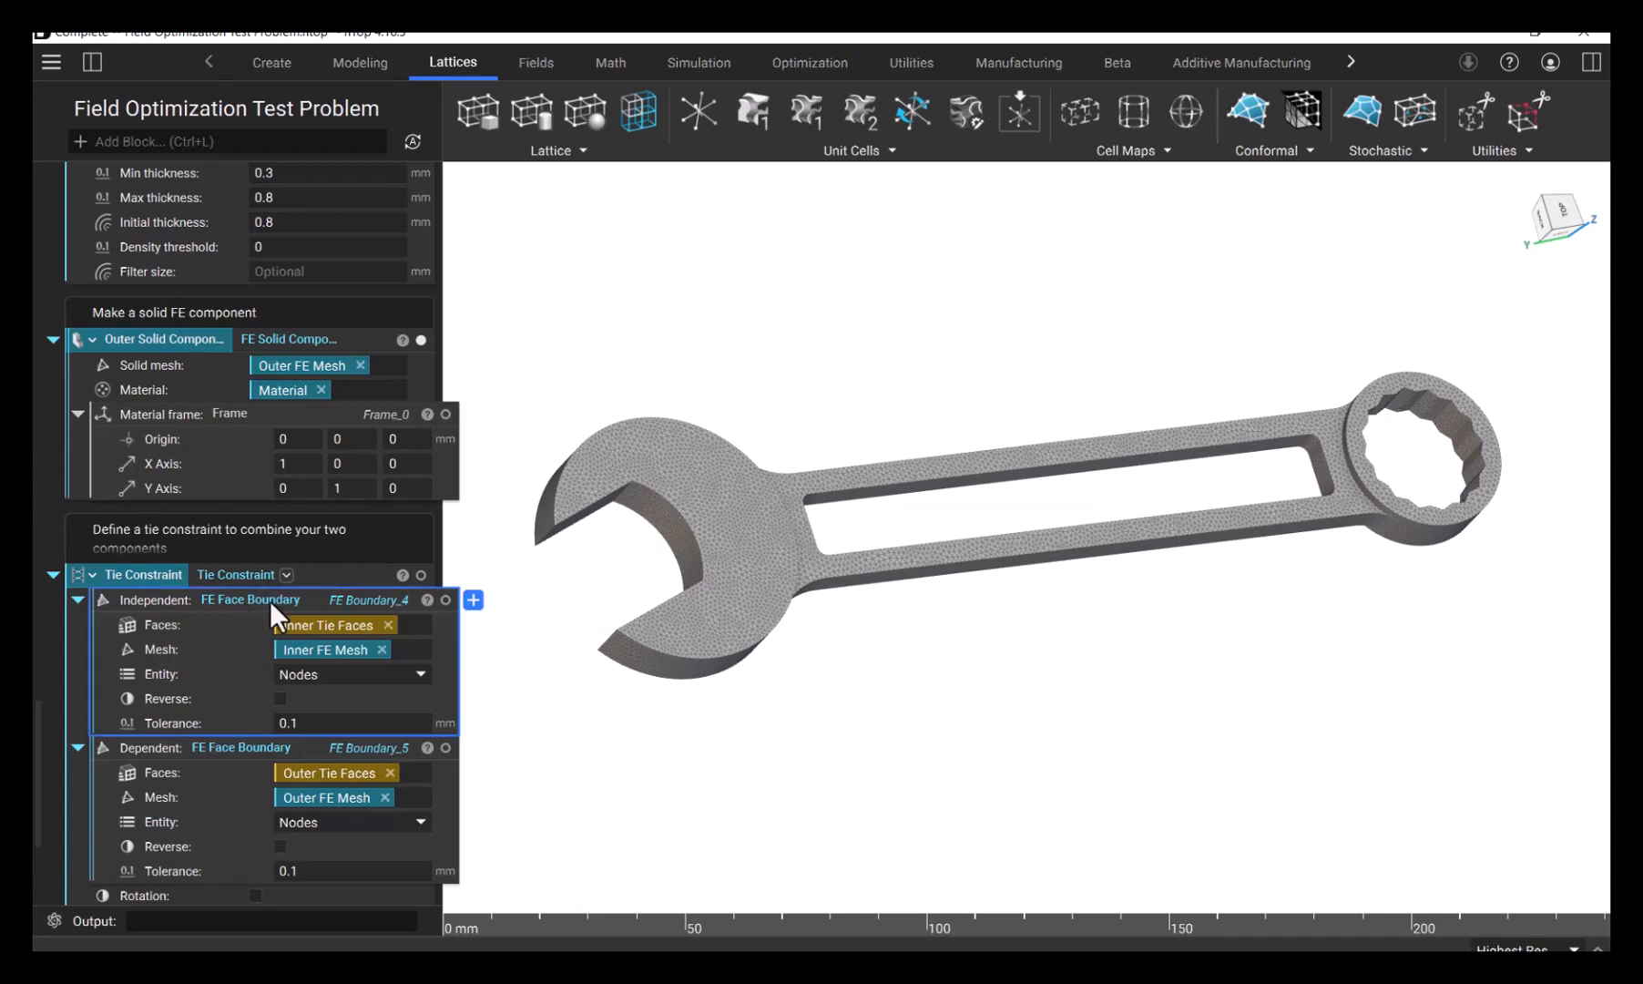
left_click(219, 752)
left_click(220, 603)
left_click(157, 746)
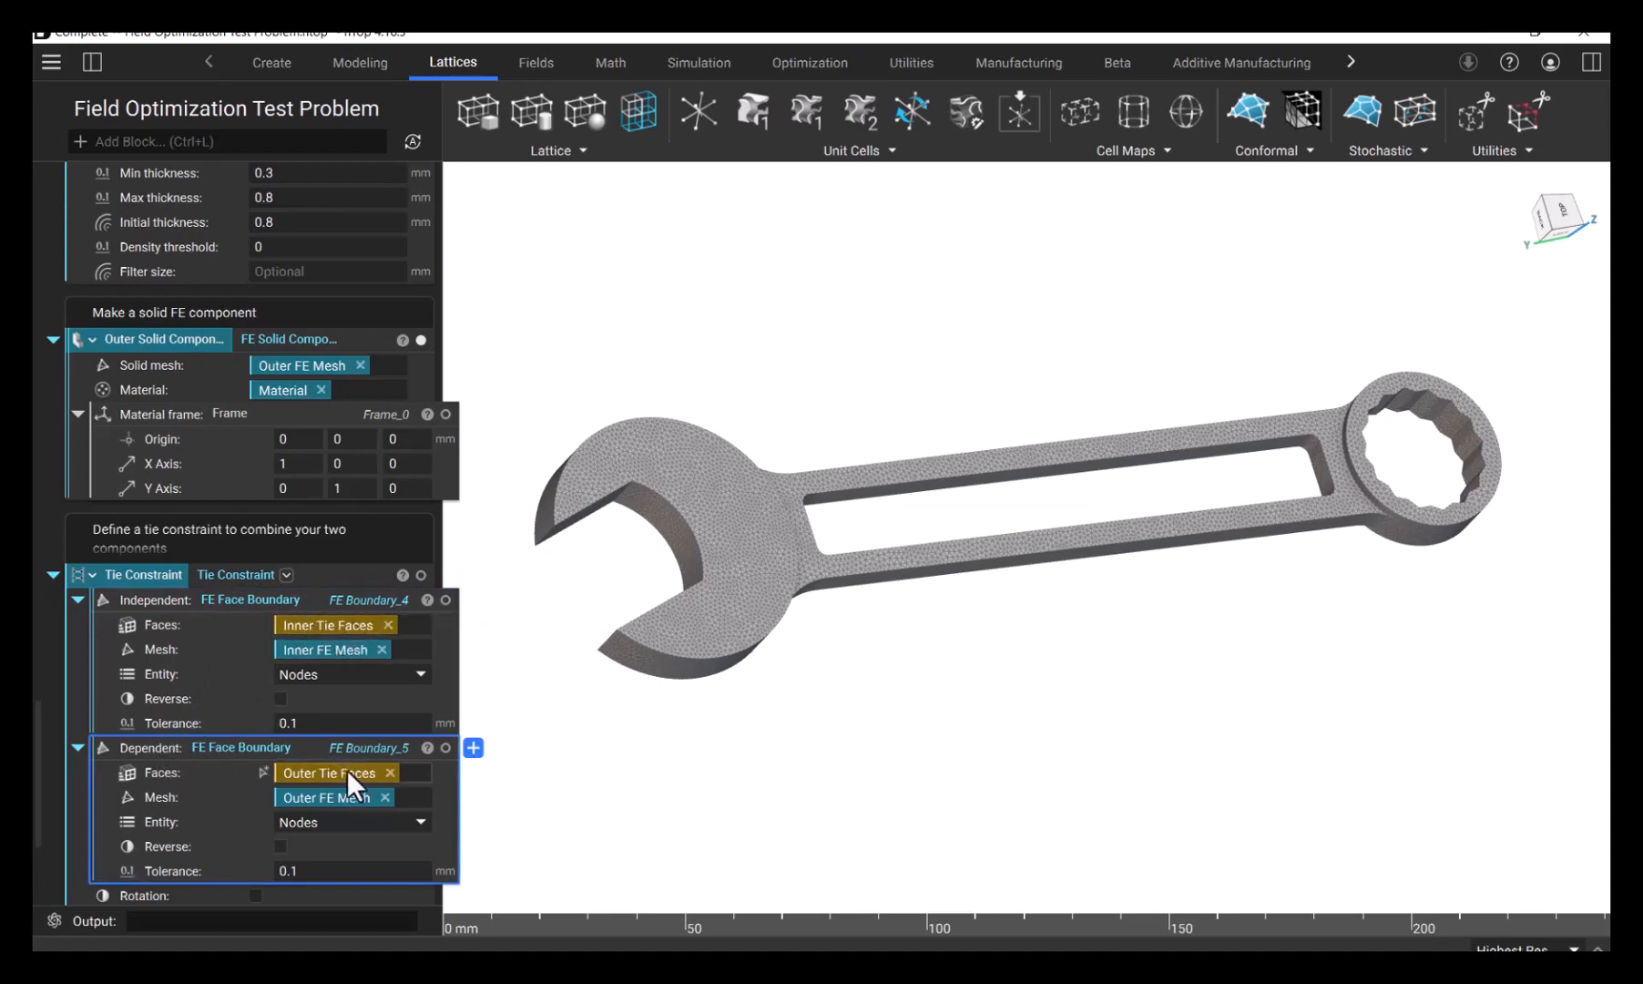
left_click(391, 600)
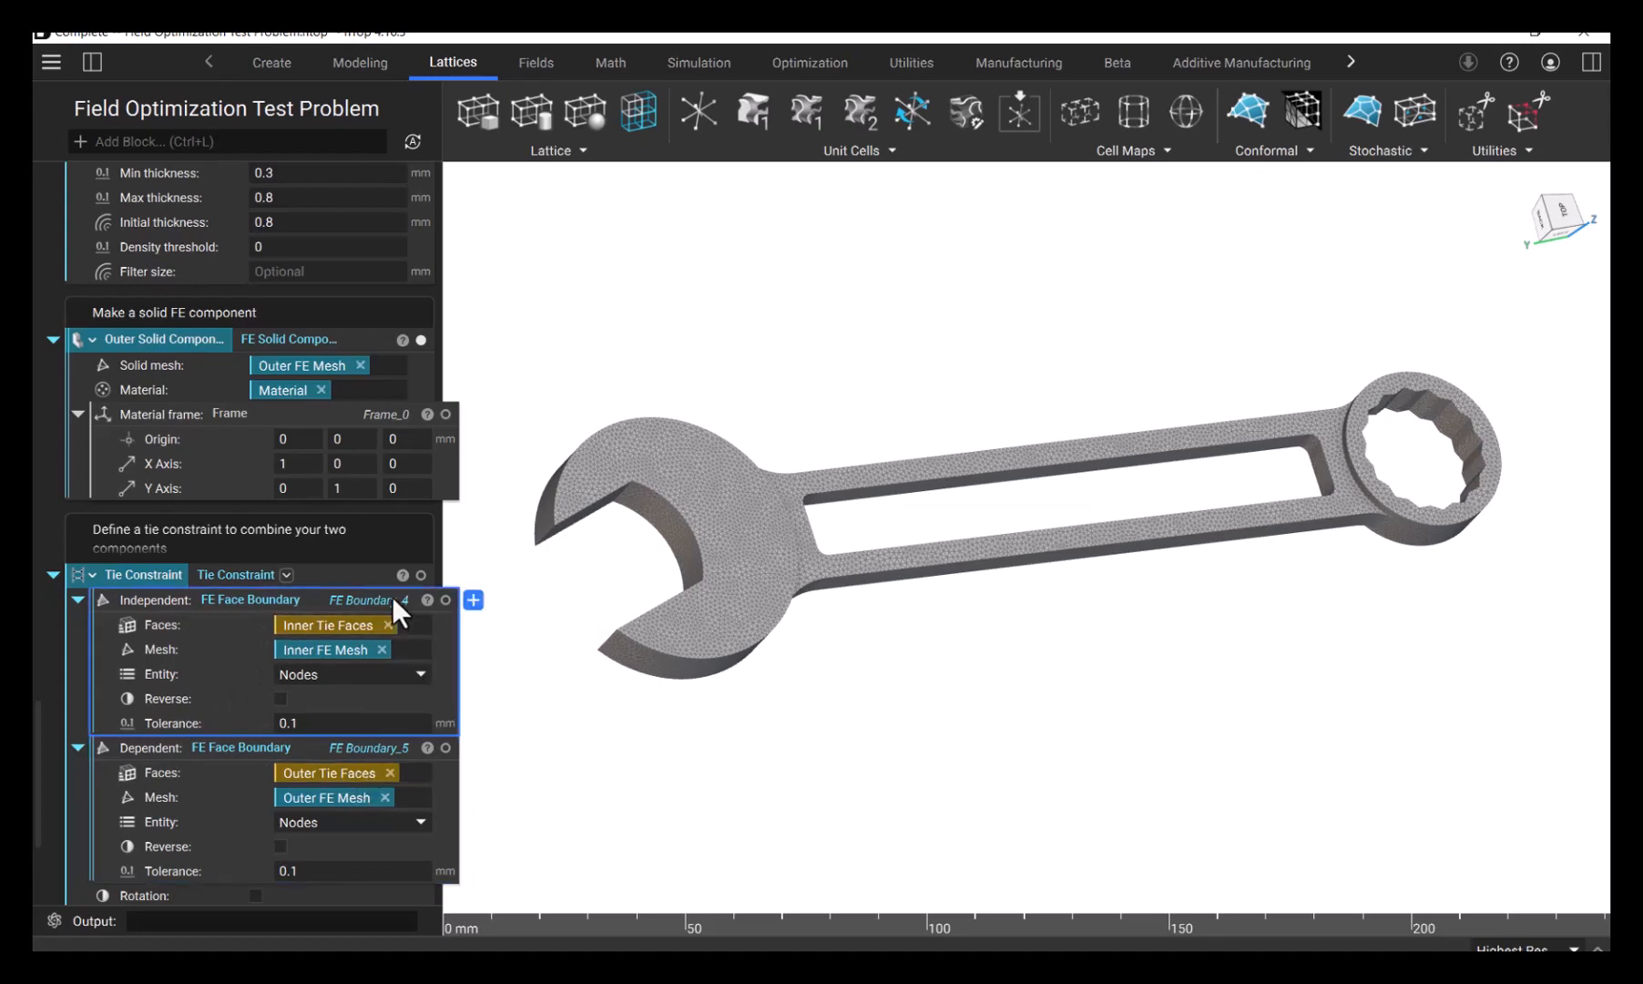
scroll(383, 601, "down", 1)
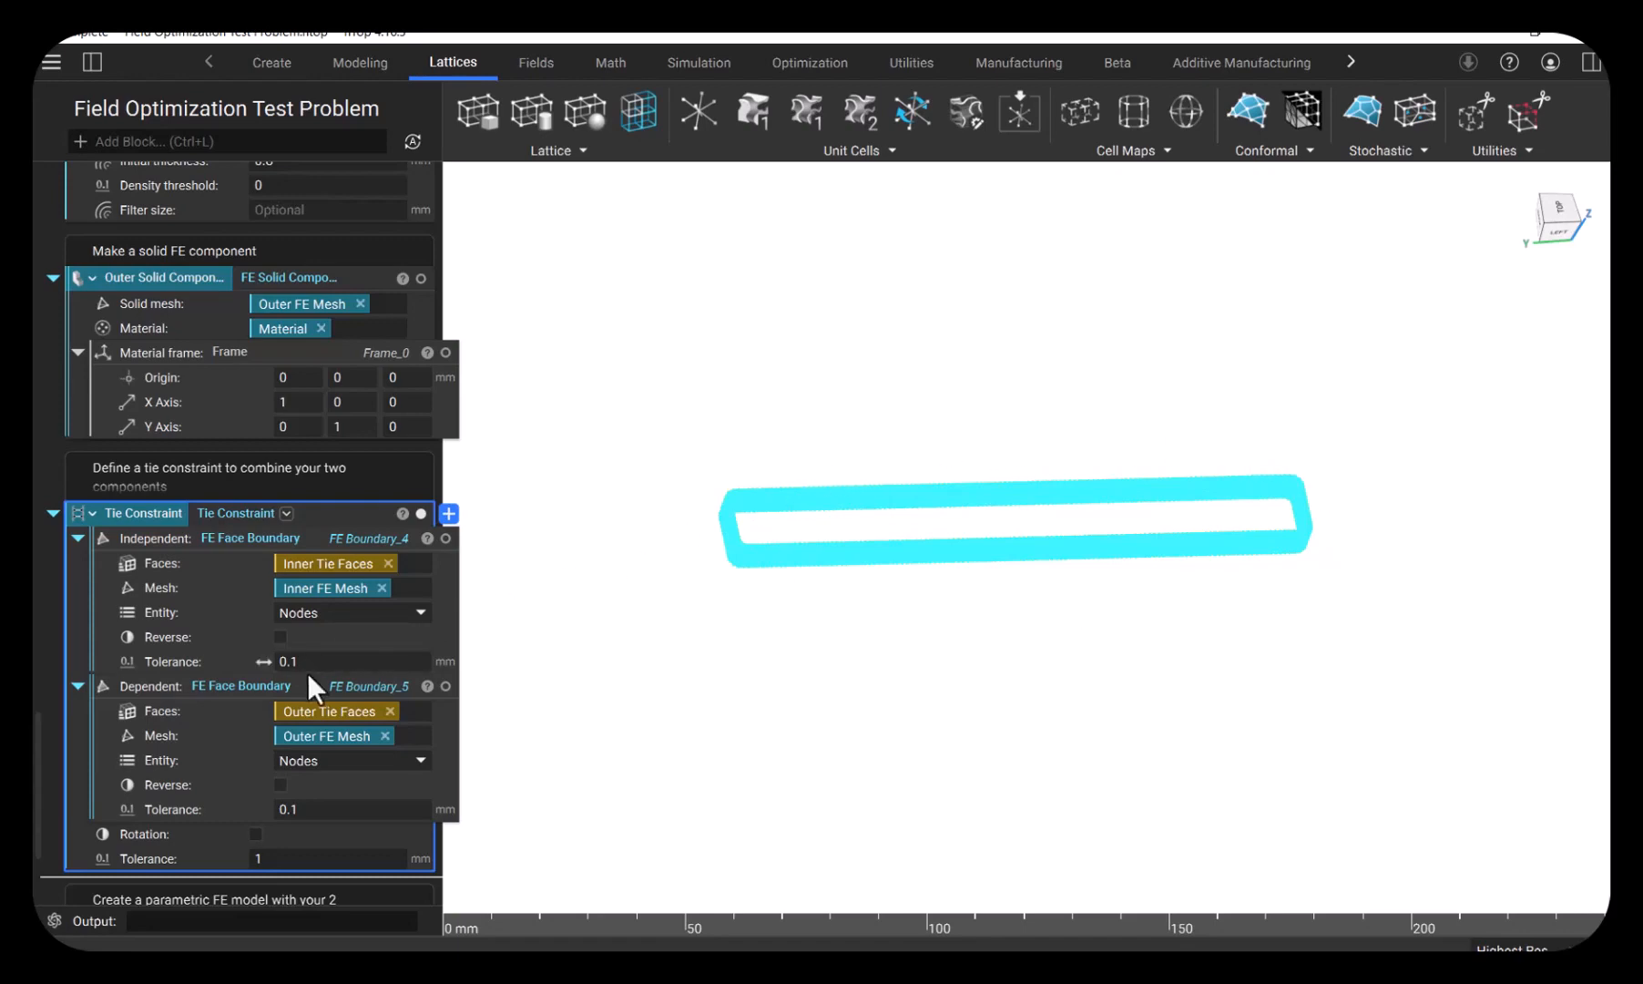
- Expand the PFE Model block, review its two components and tie connector, and isolate the complete parametric wrench model
scroll(310, 674, "down", 2)
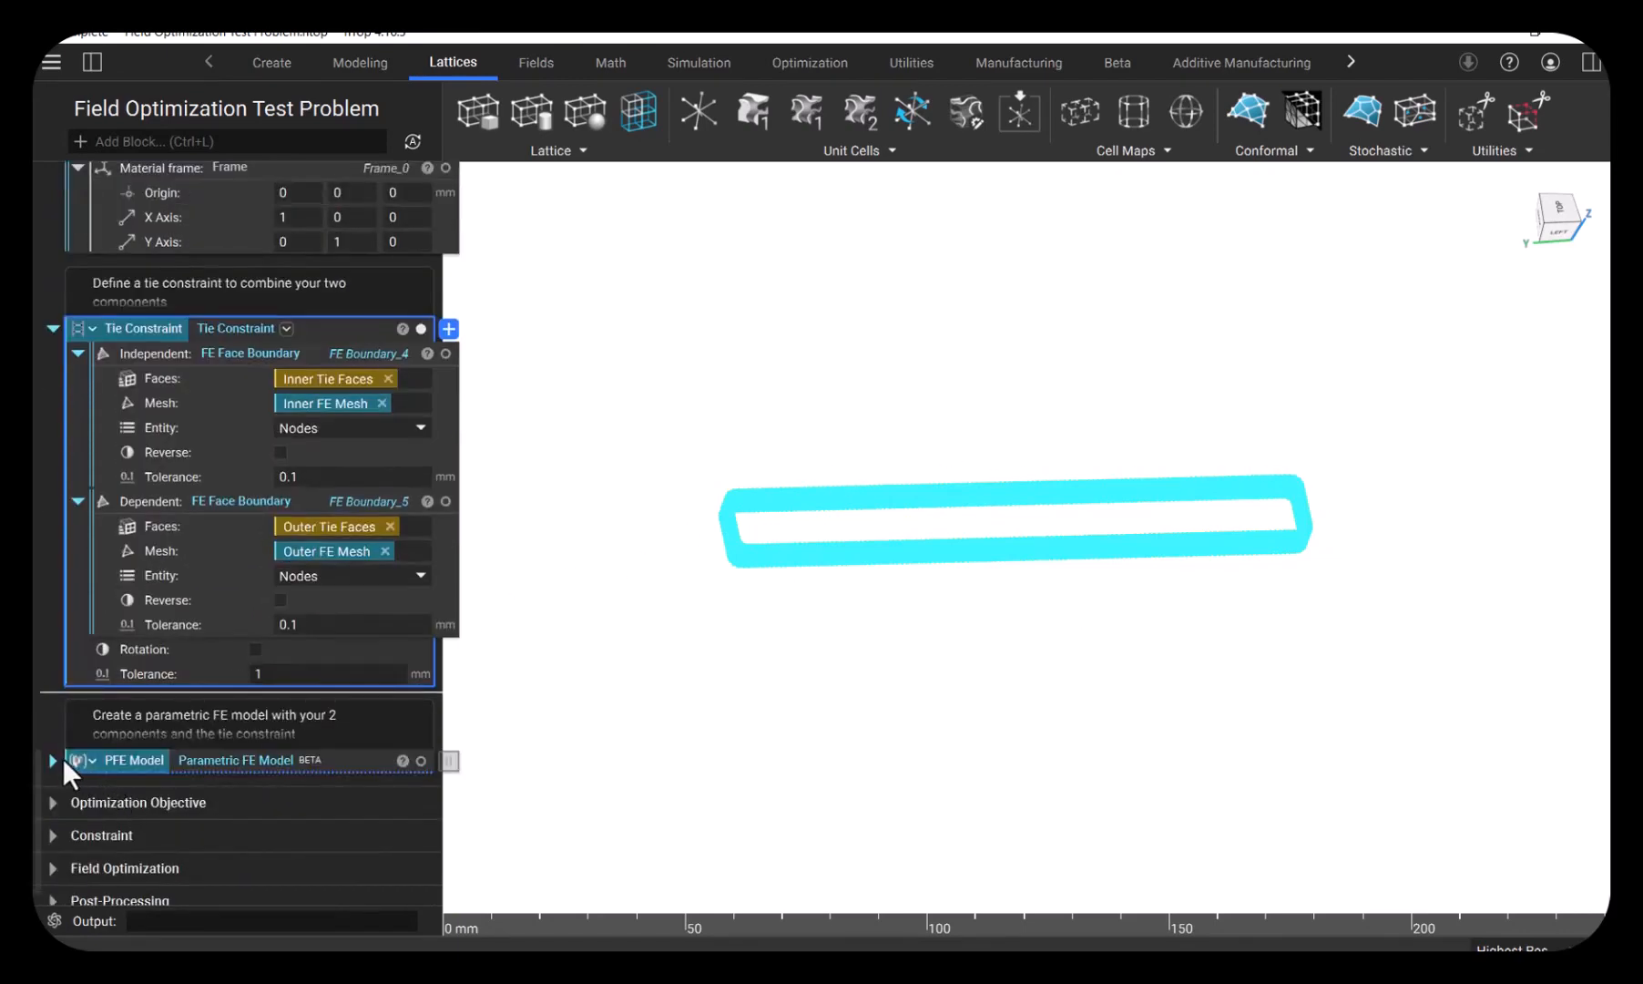
left_click(53, 760)
scroll(219, 674, "down", 1)
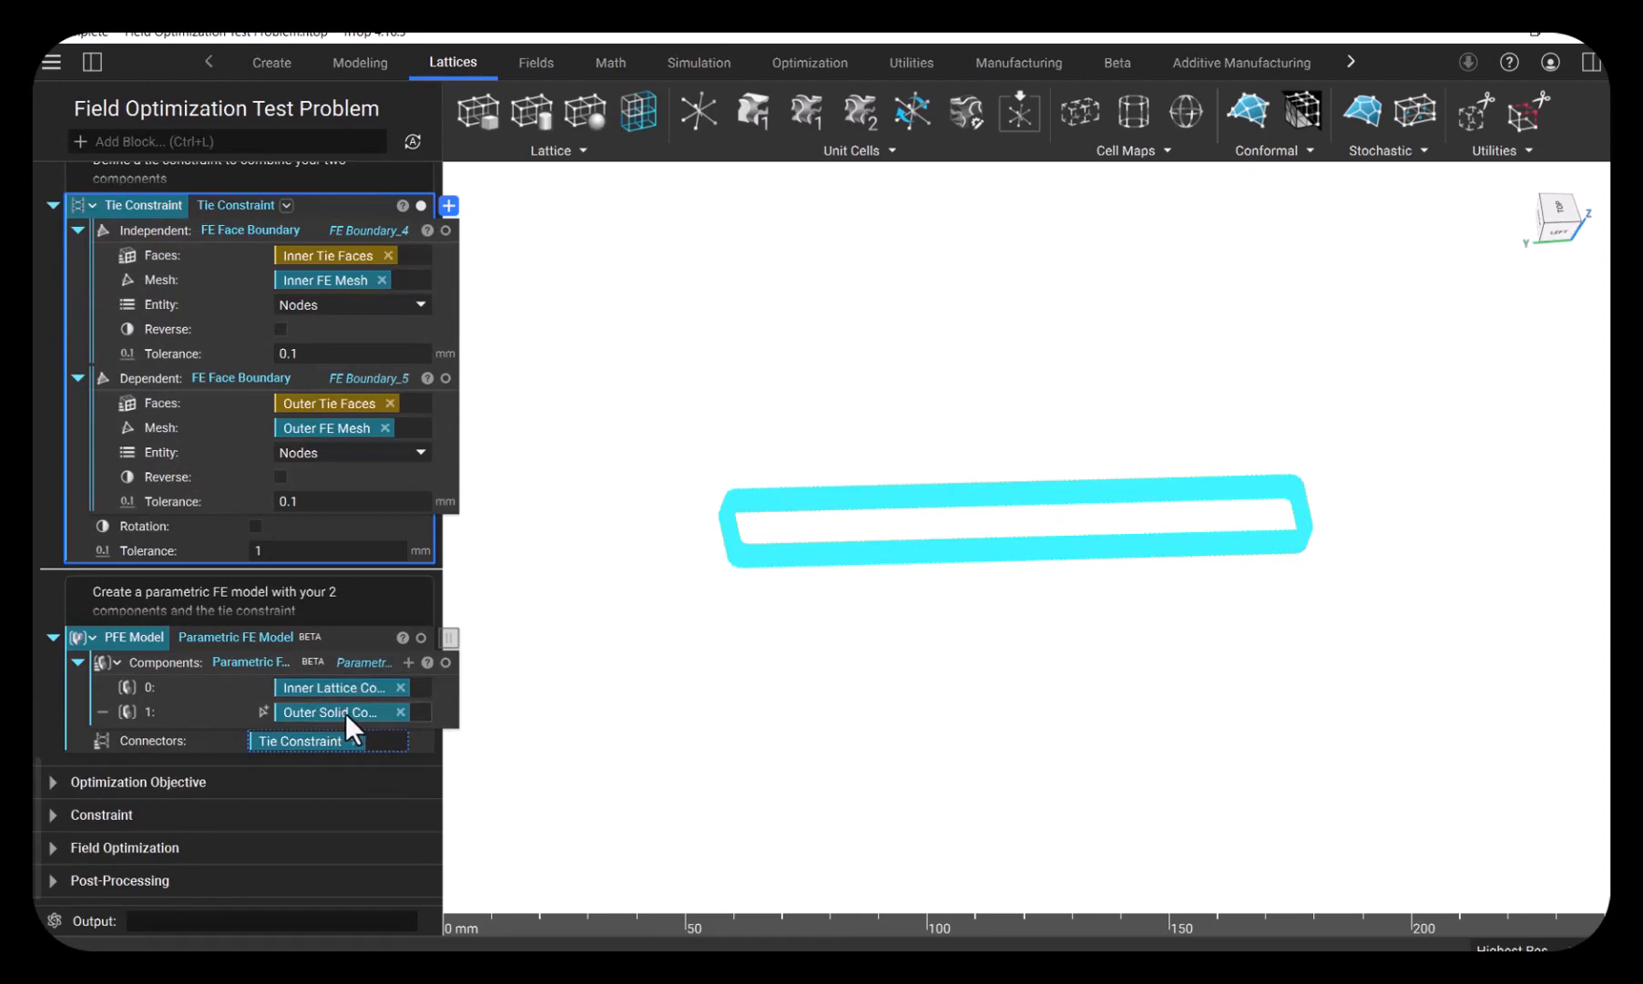
left_click(355, 637)
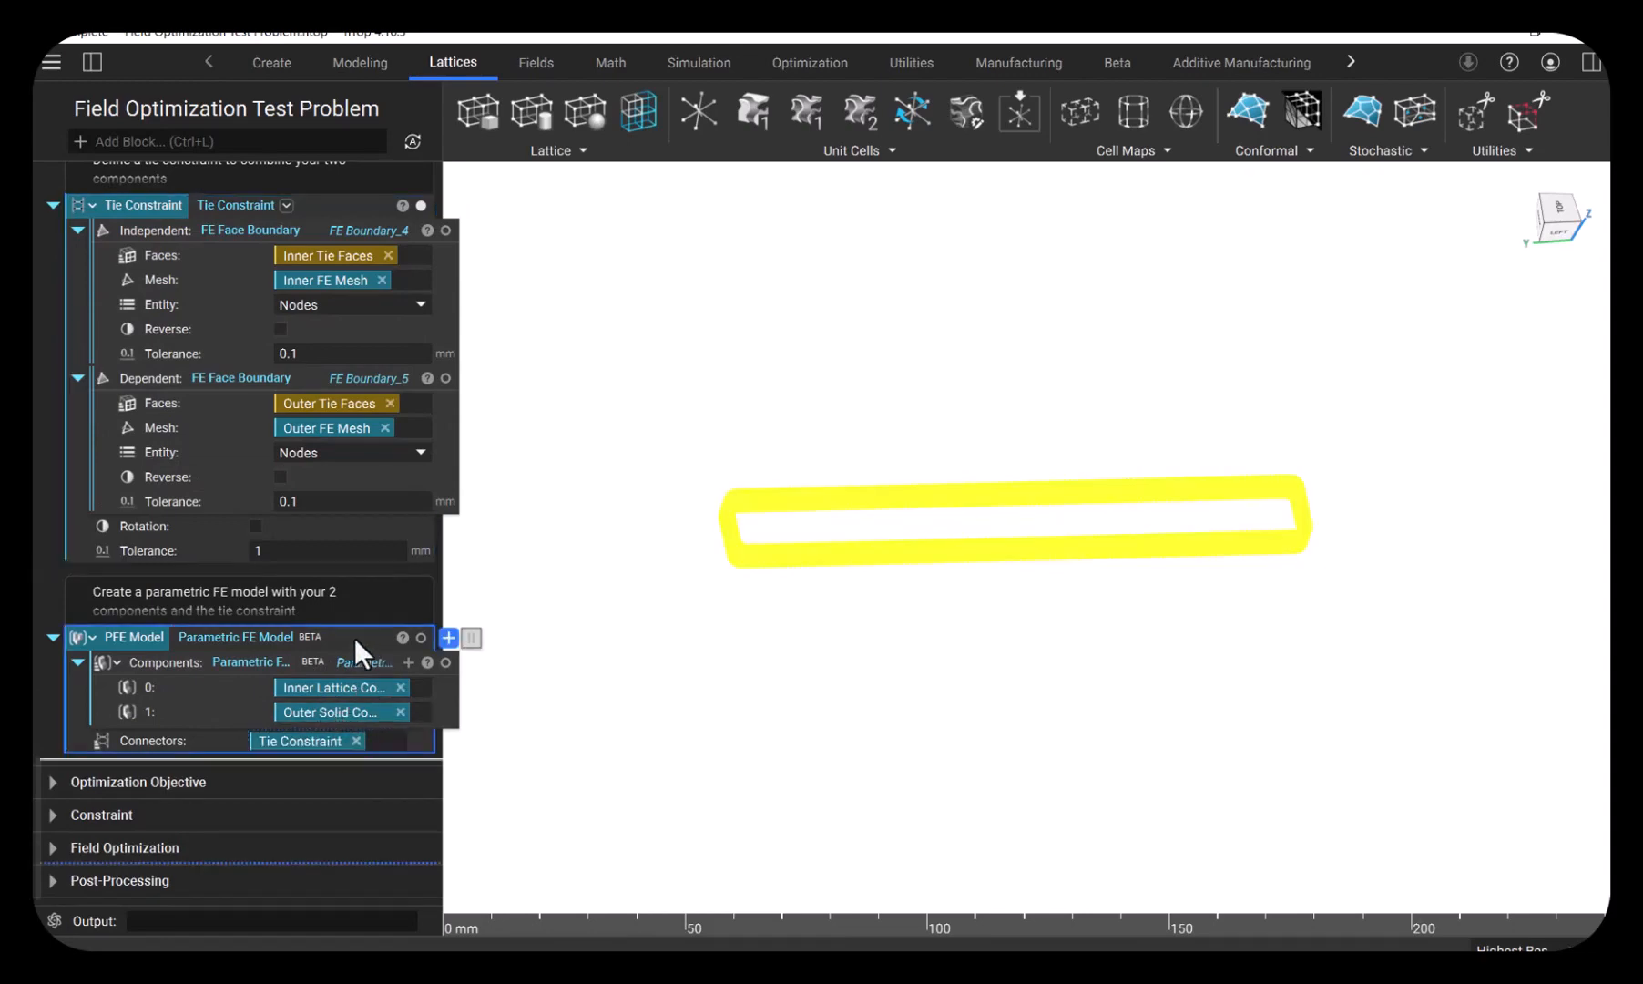
left_click(854, 664)
scroll(858, 657, "down", 1)
middle_click_drag(872, 654, 919, 649)
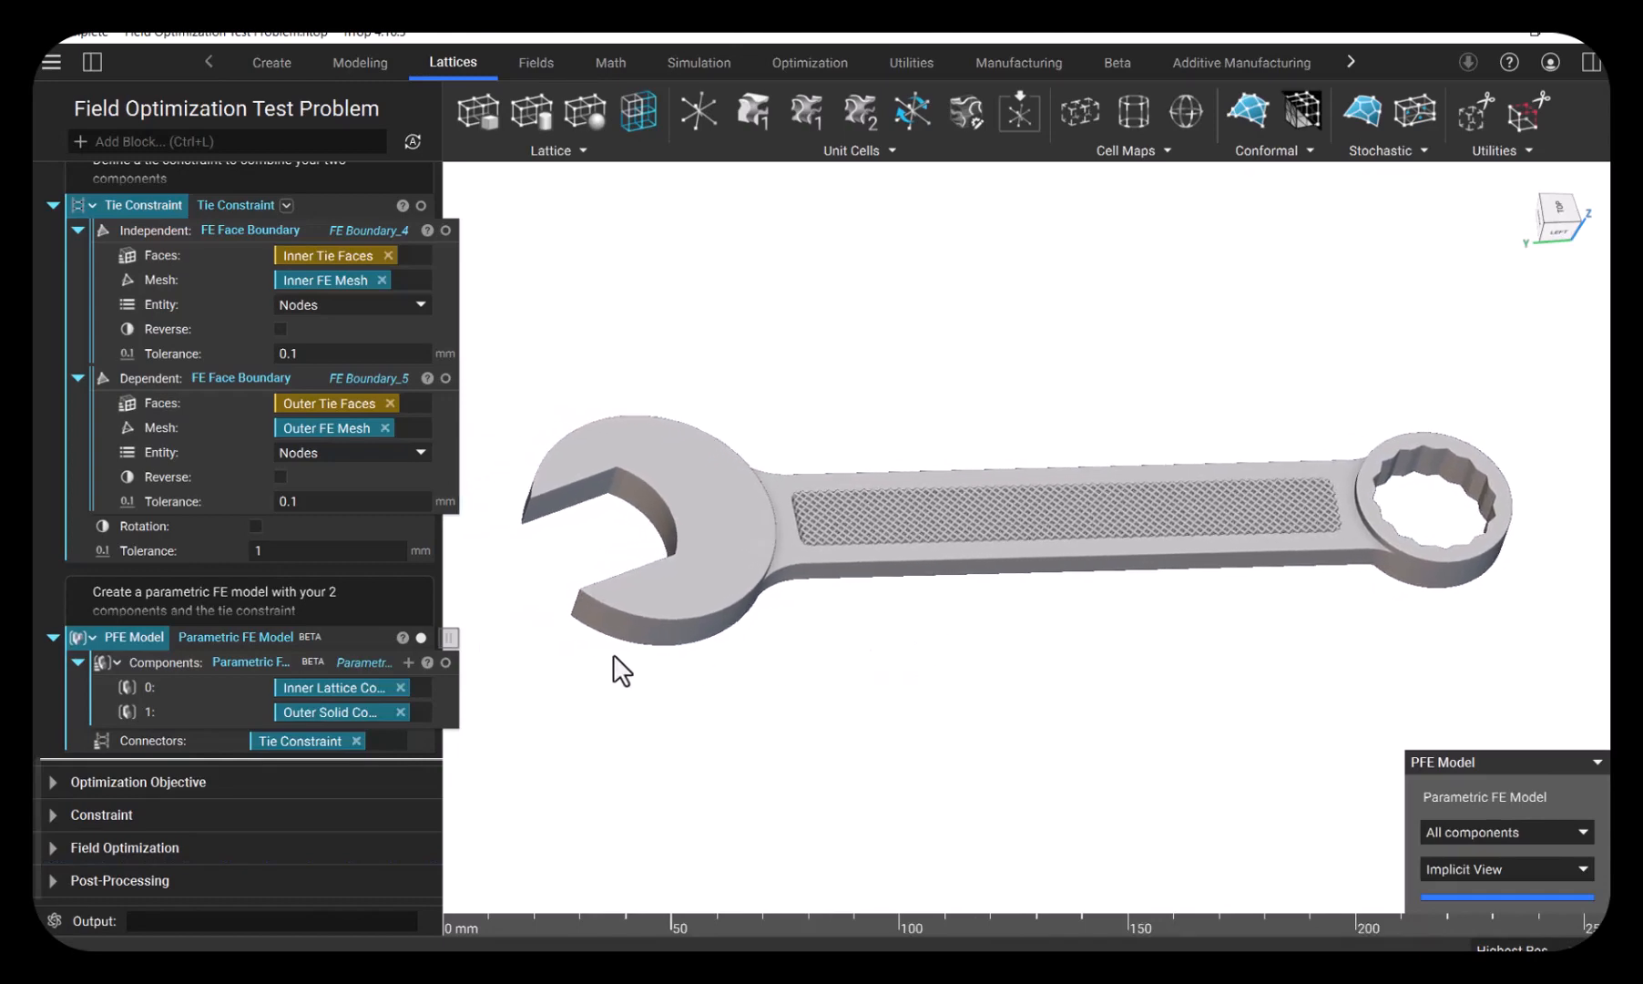
- Expand the Optimization Objective section, look over its blocks and select the Structural Response block
scroll(254, 640, "down", 1)
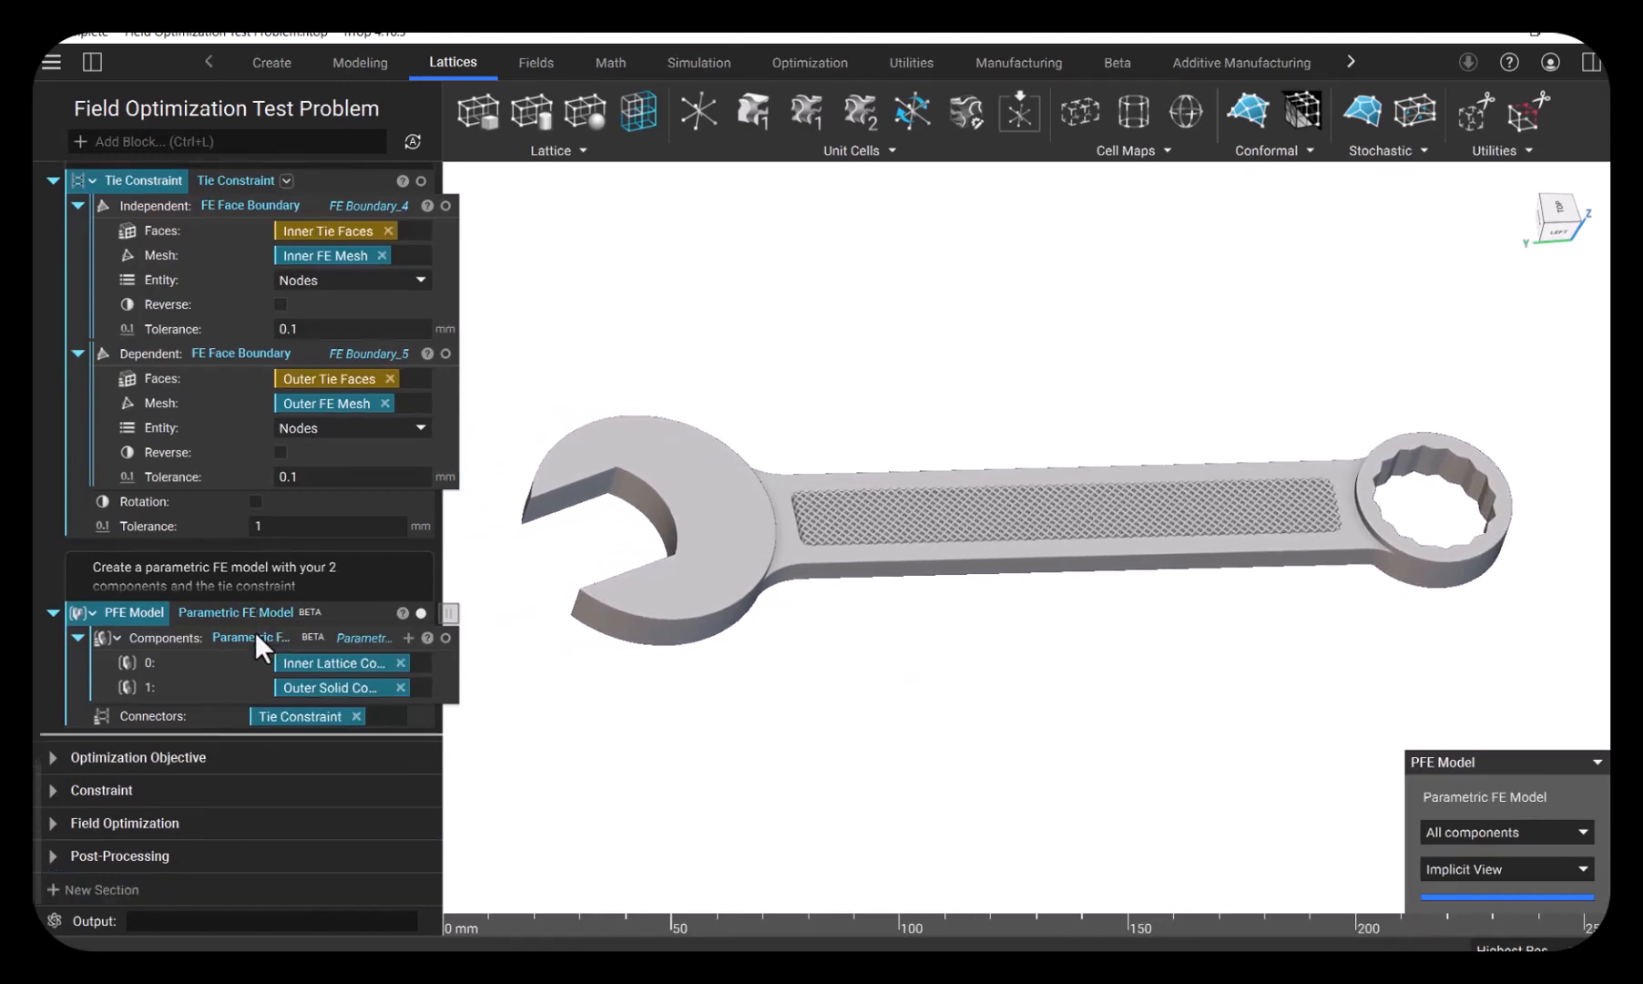
left_click(52, 757)
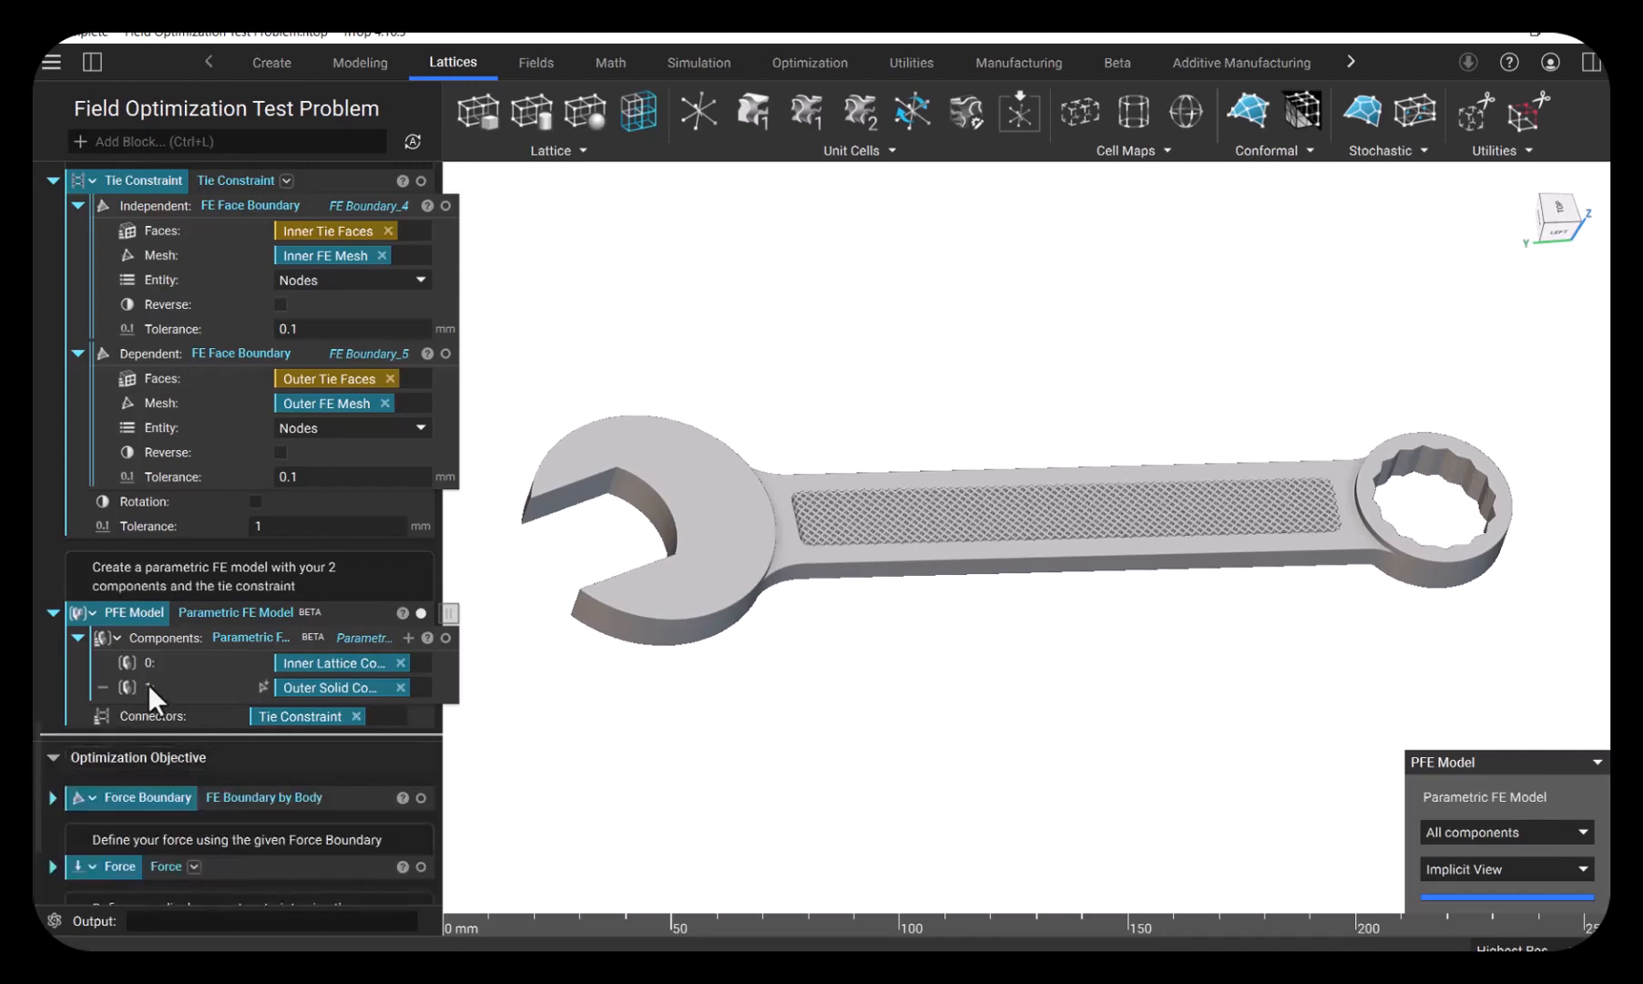
scroll(148, 684, "down", 3)
scroll(181, 672, "down", 1)
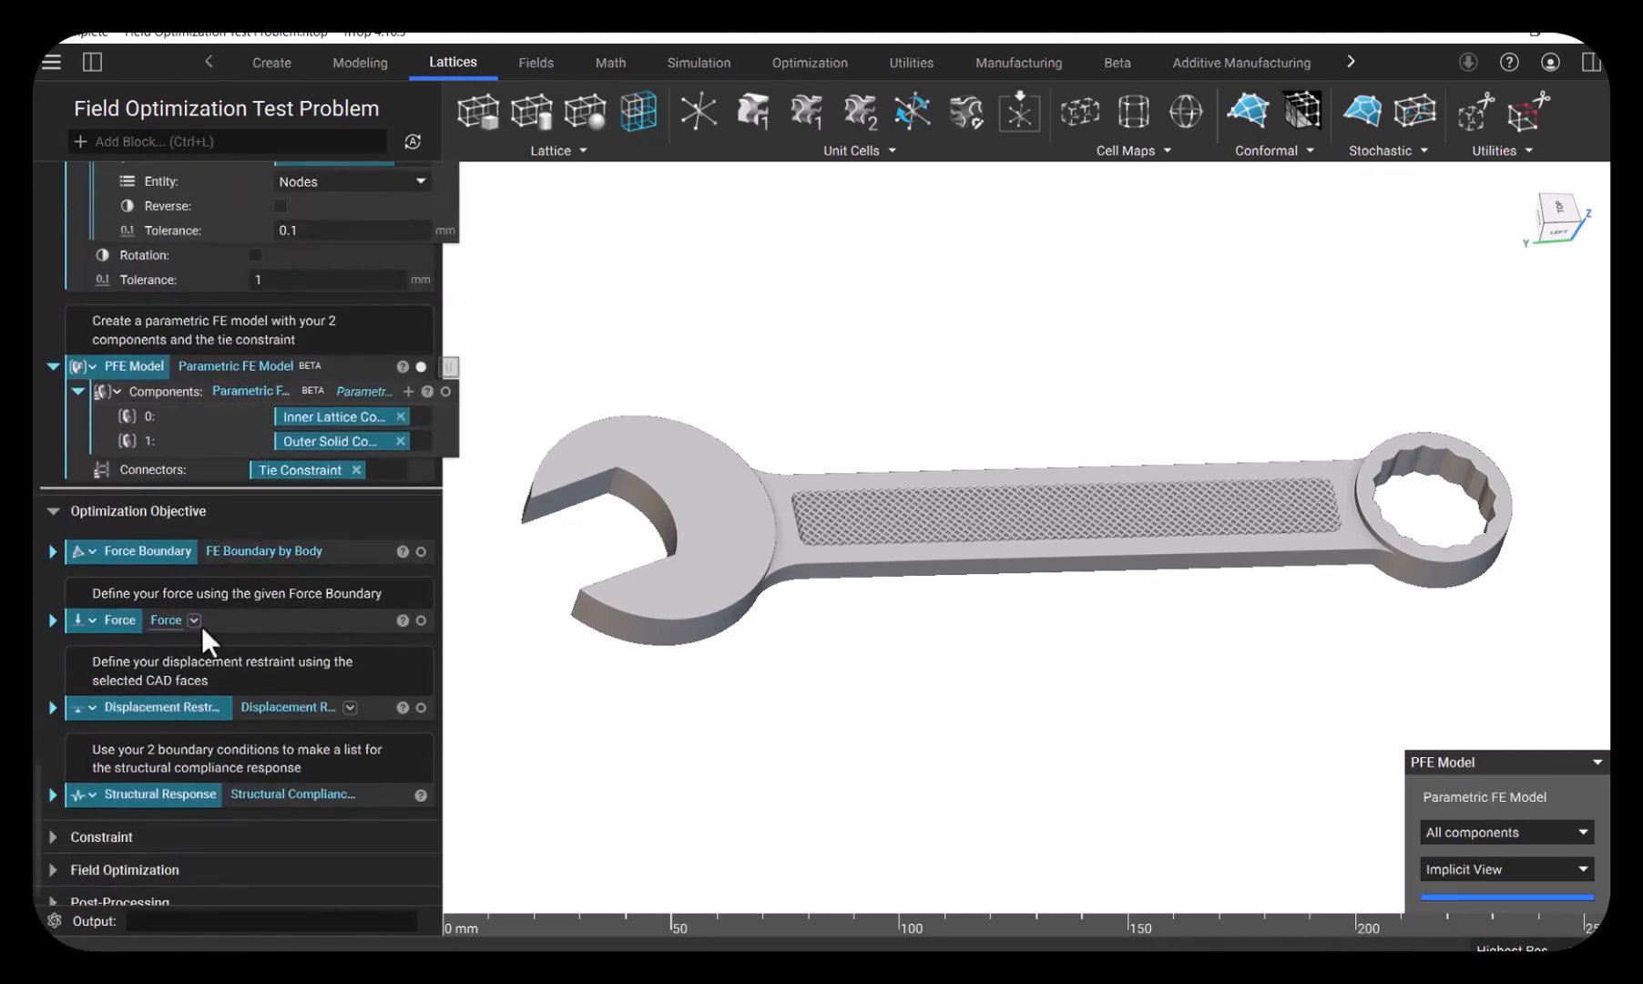
left_click(308, 794)
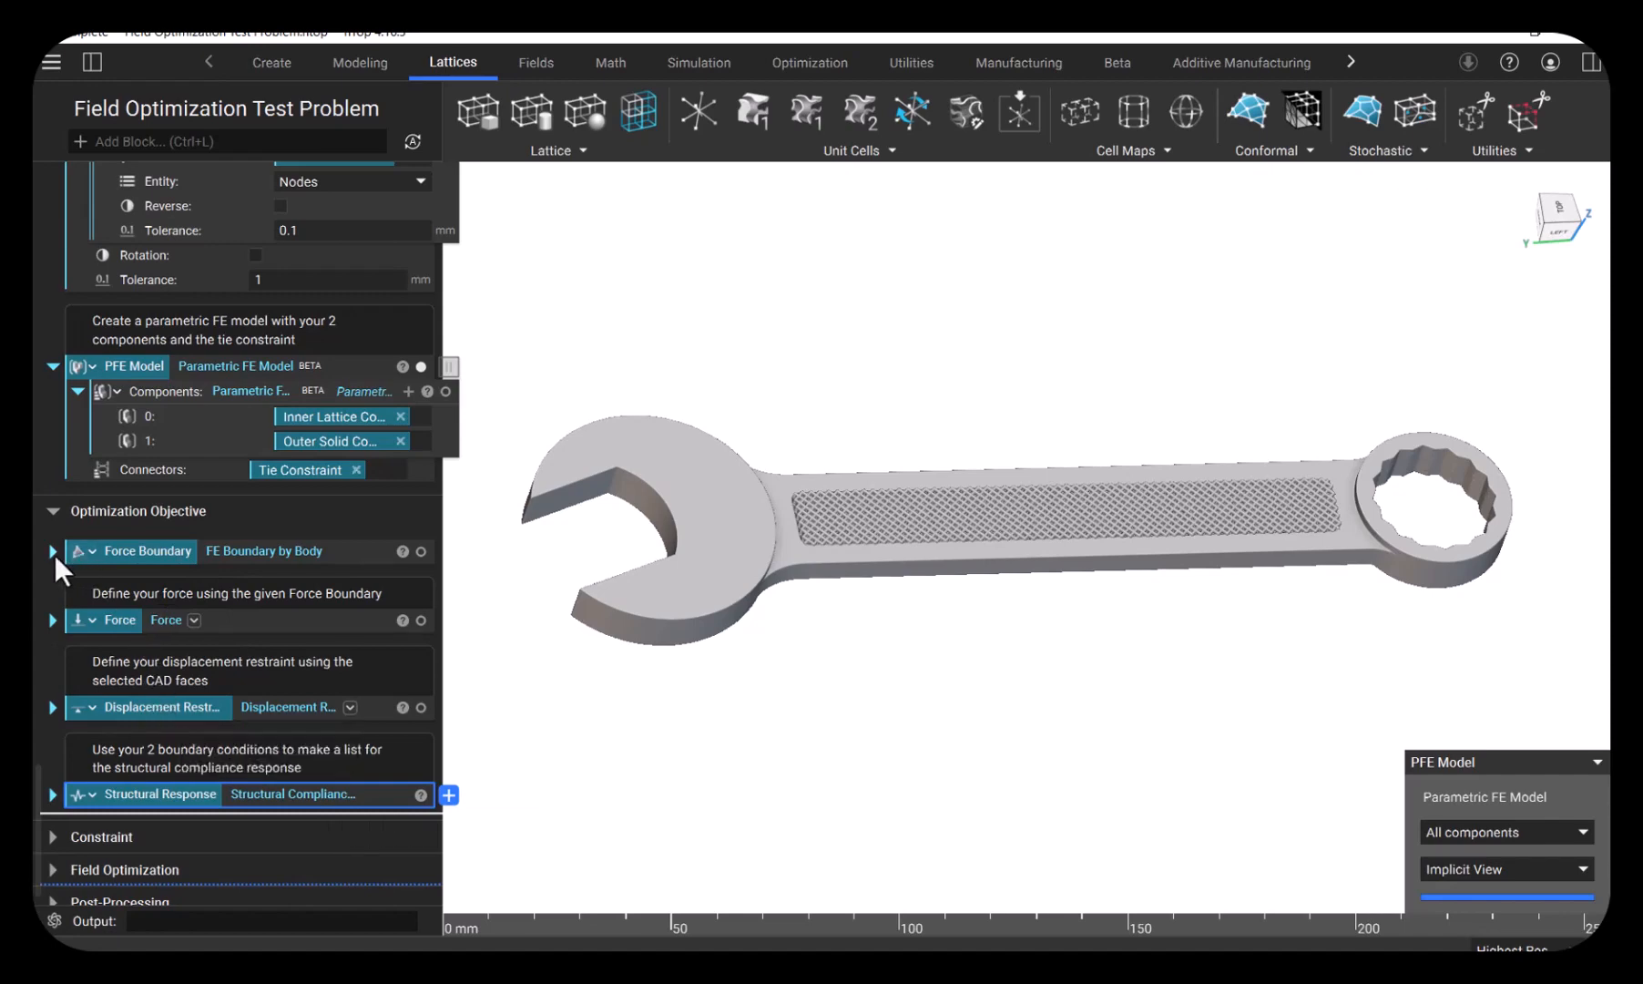
- Isolate the Force Boundary, expand the Force block to review its vector, and isolate the applied force
left_click(139, 553)
key("i")
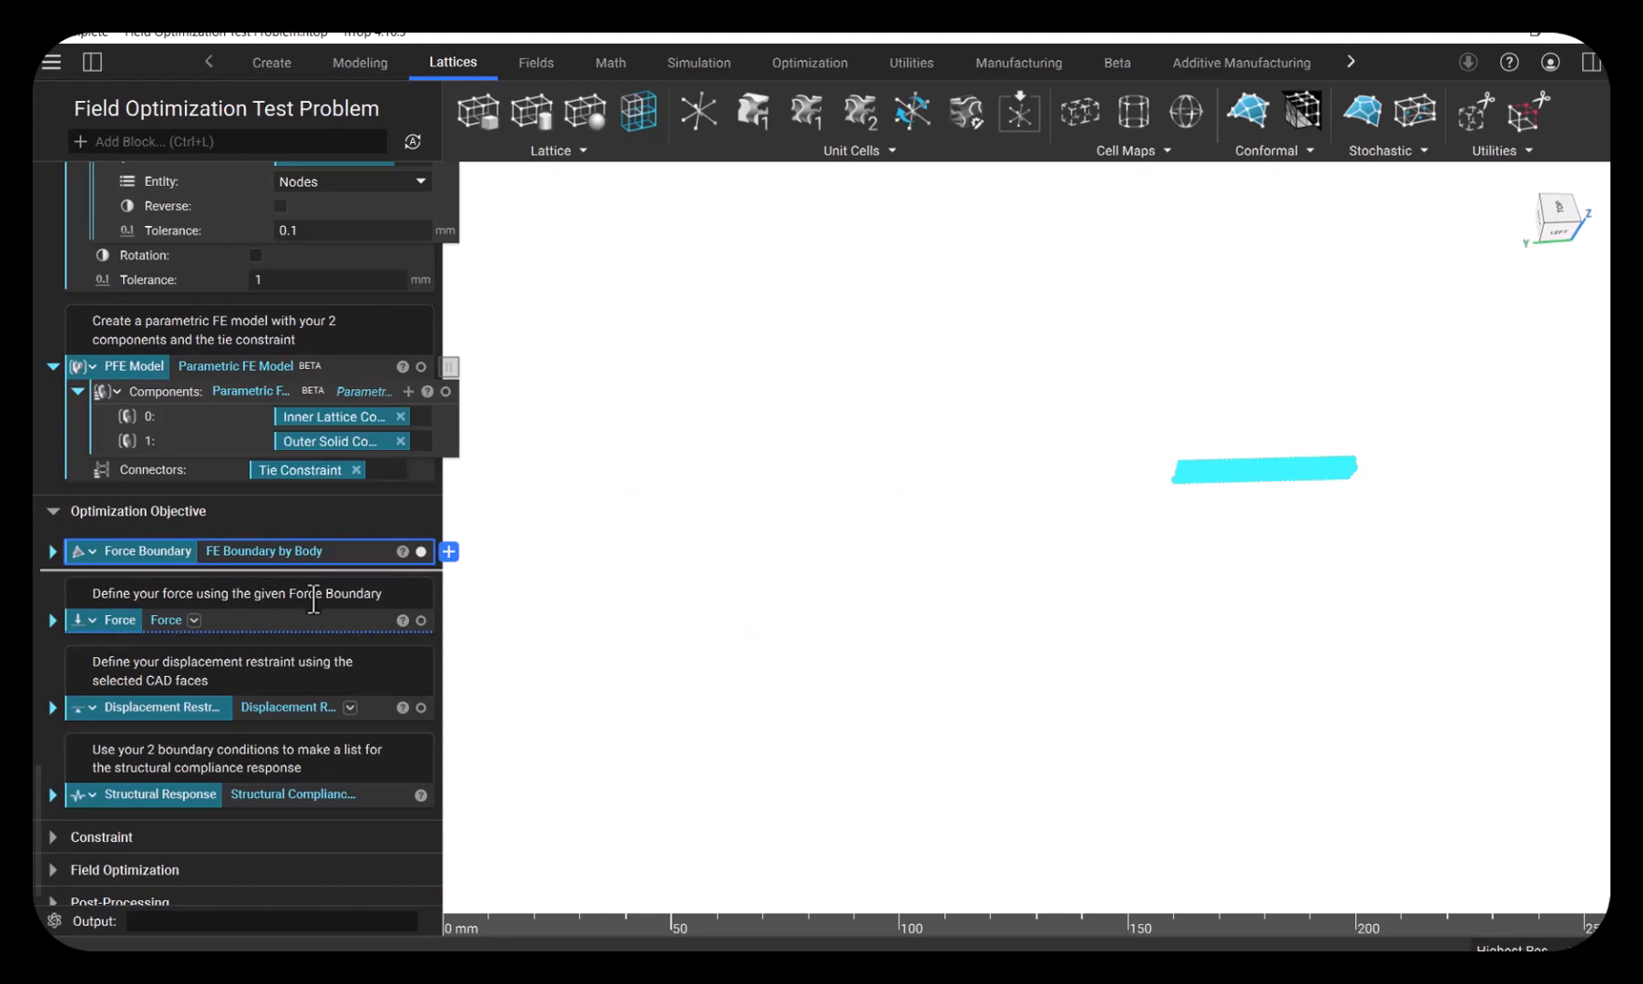
left_click(52, 620)
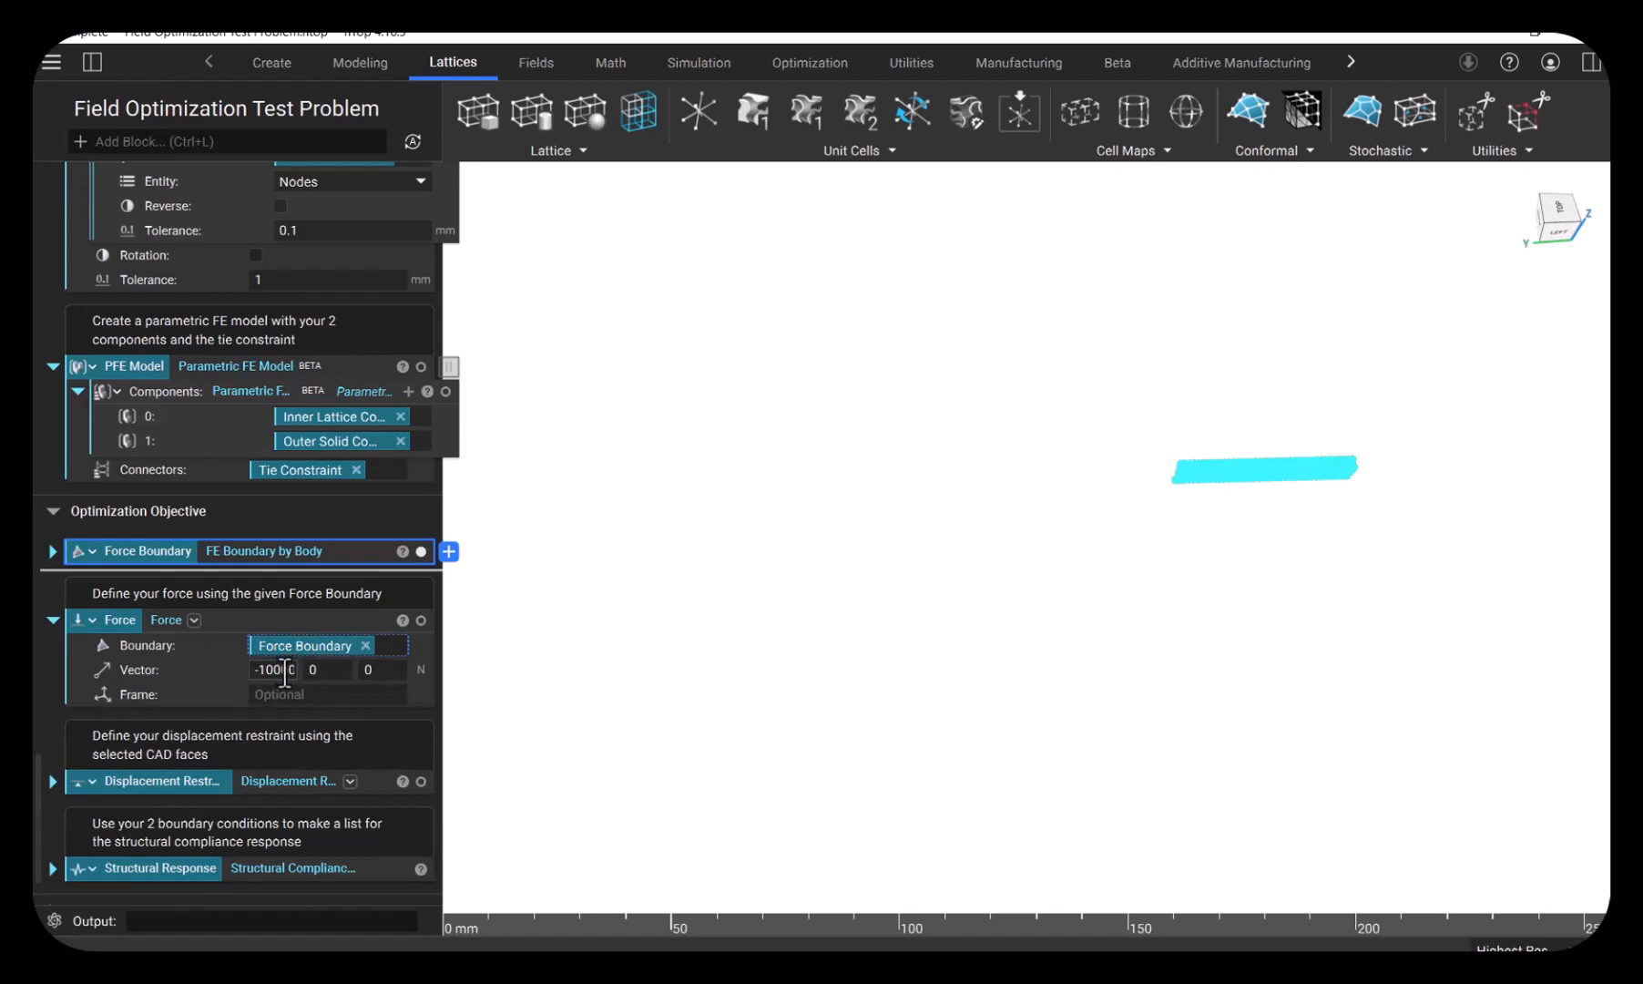
left_click(325, 626)
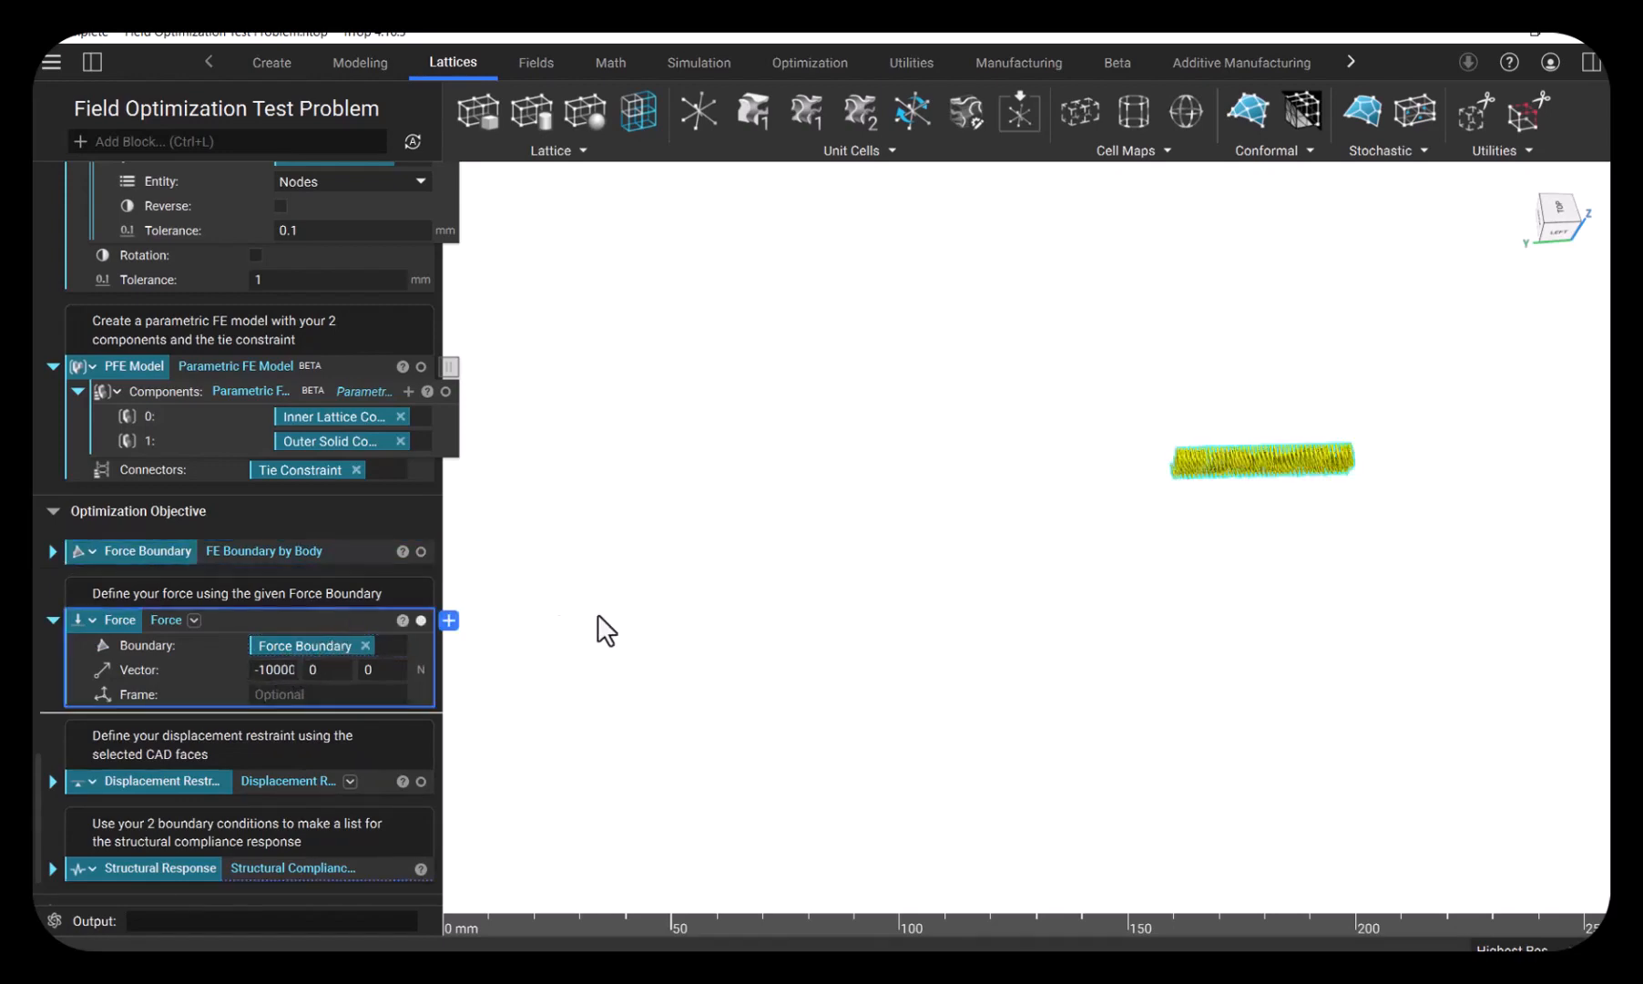
left_click(717, 612)
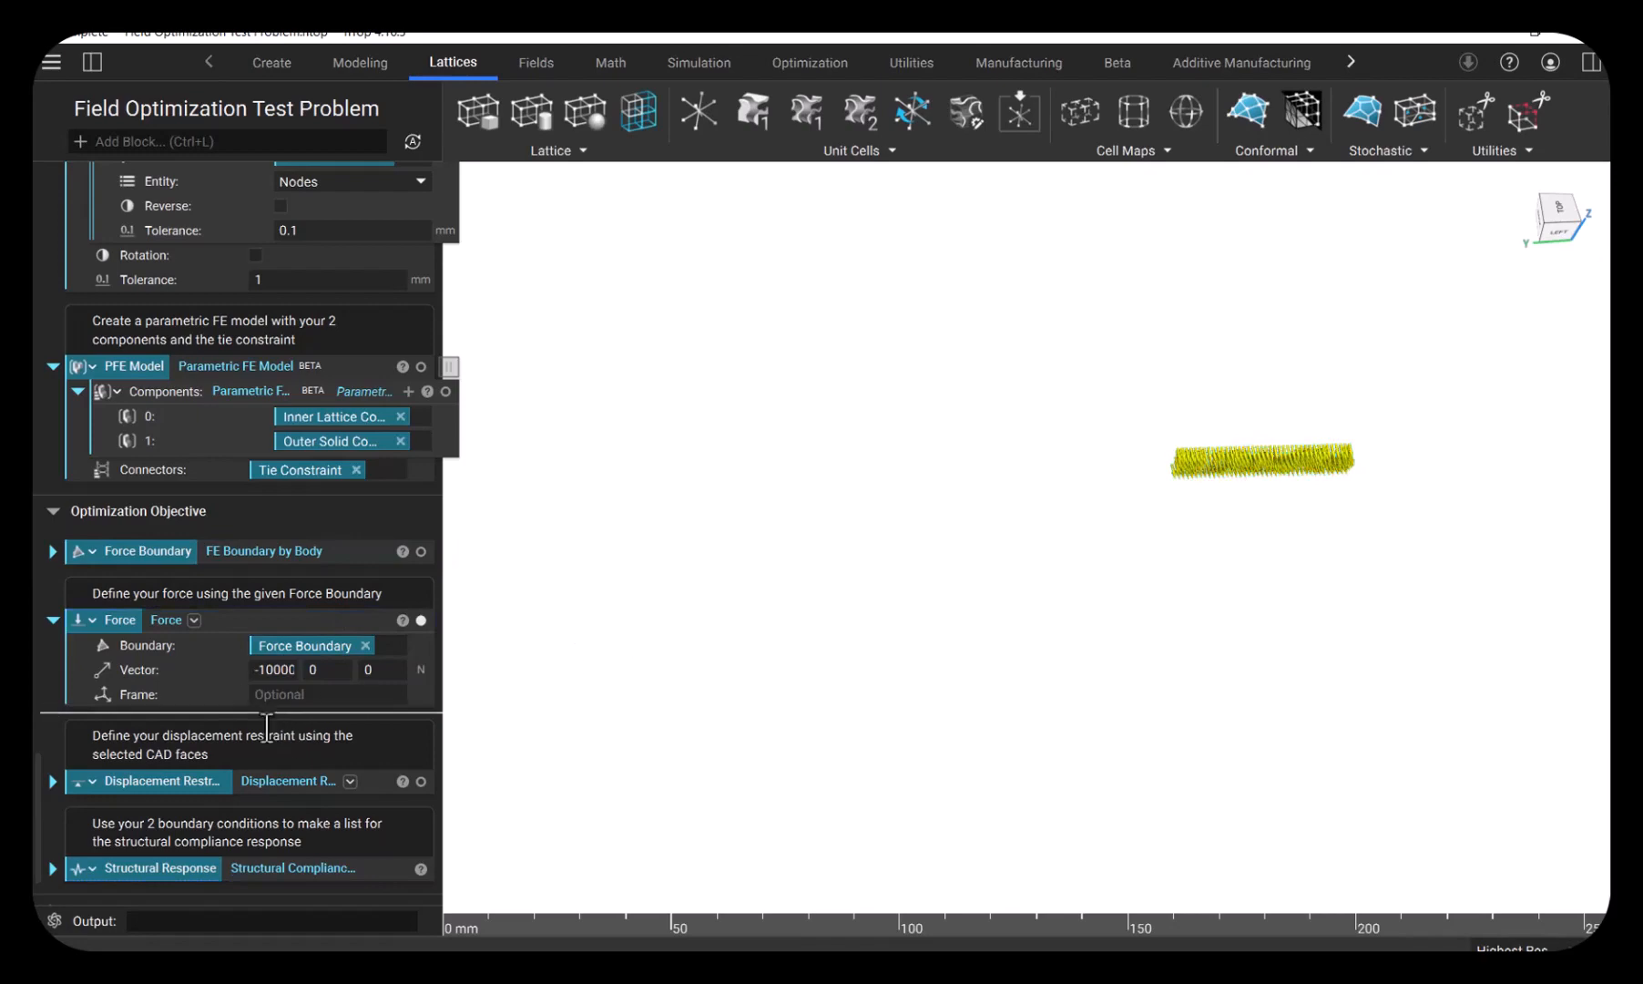
- Expand the Displacement Restraint block and isolate first its FE Face Boundary and finally the restraint itself for inspection
left_click(53, 780)
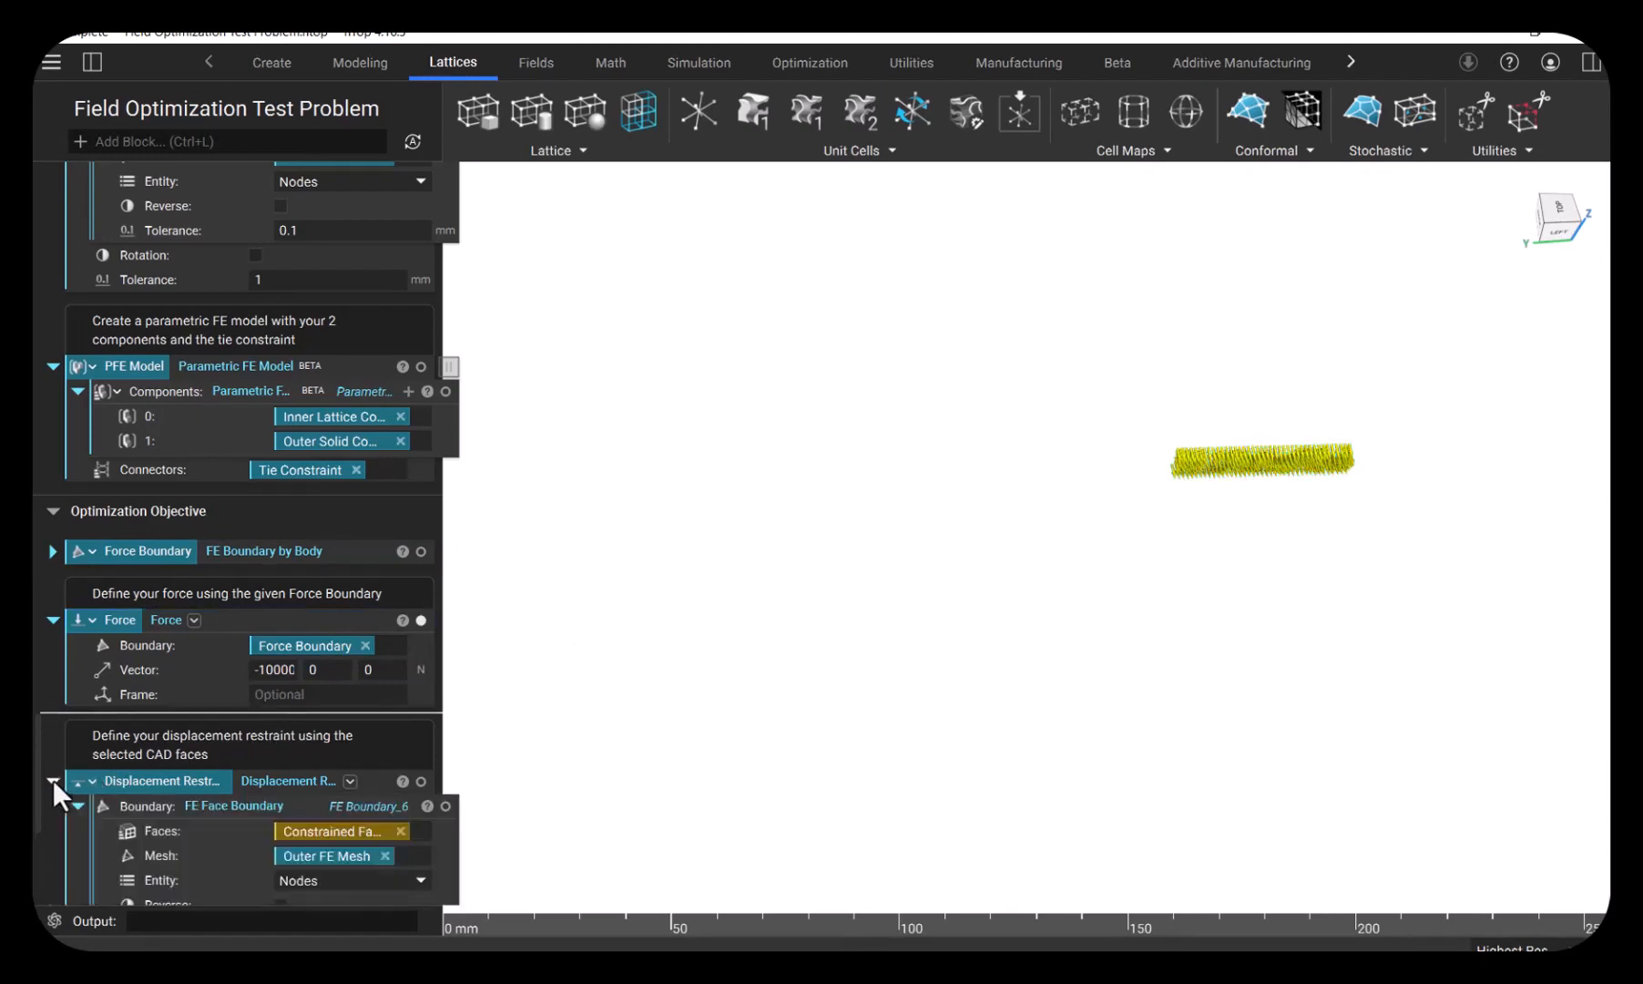
scroll(305, 728, "down", 2)
scroll(309, 719, "down", 2)
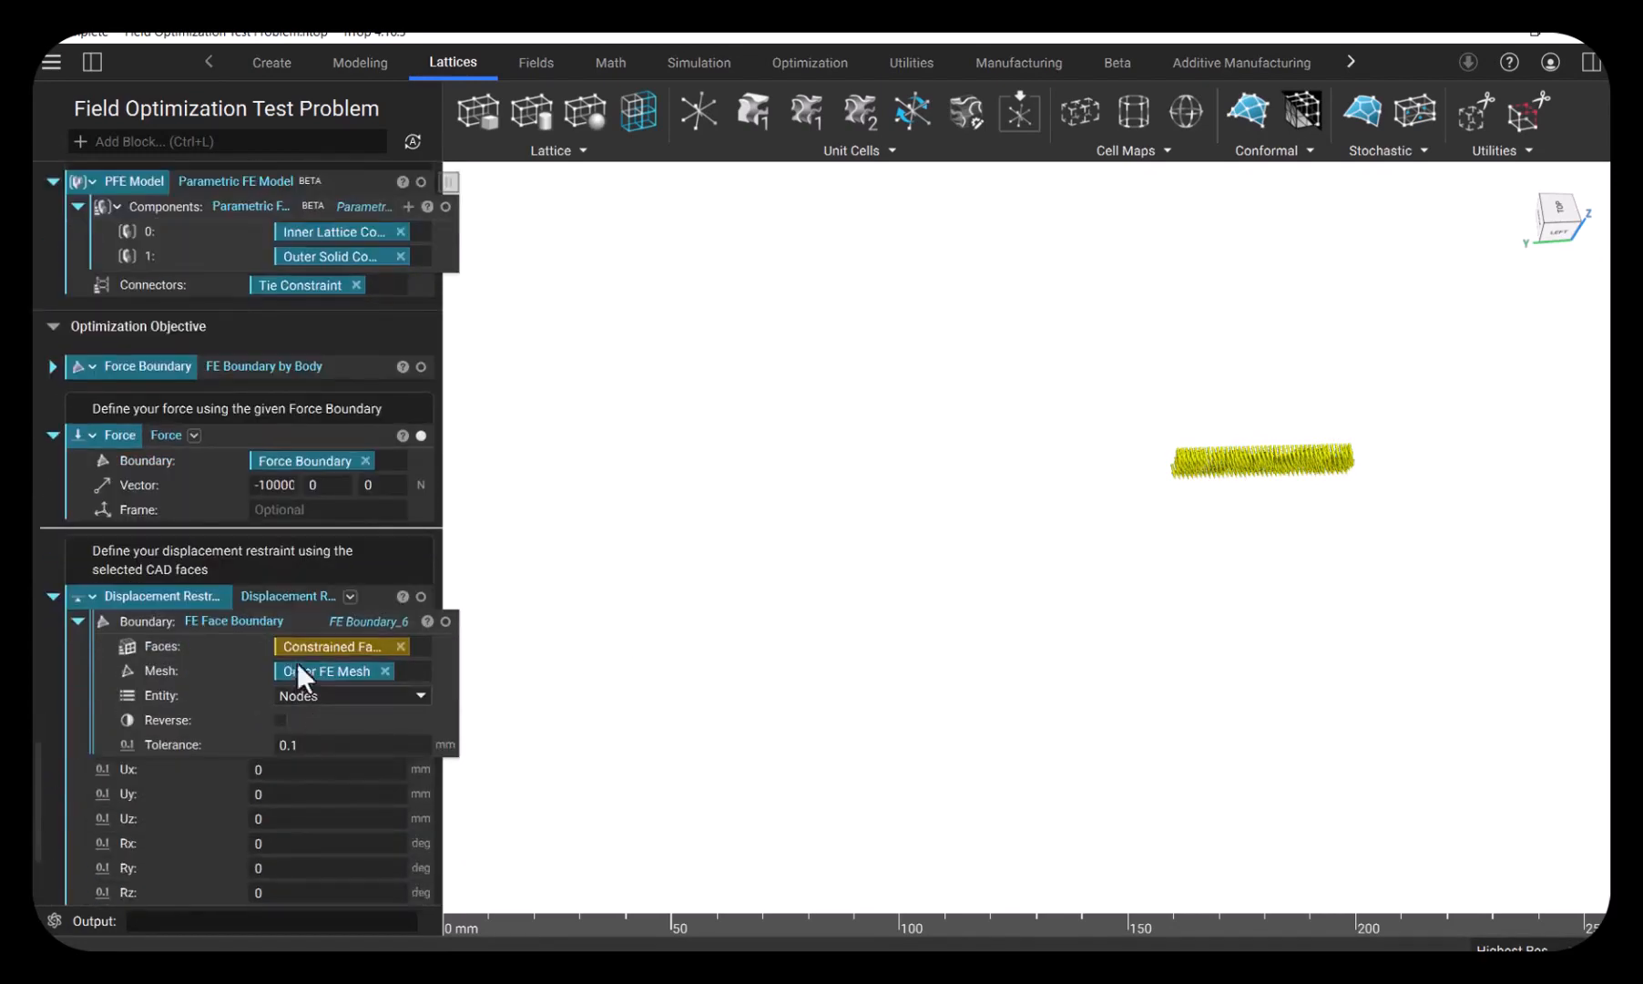
left_click(251, 560)
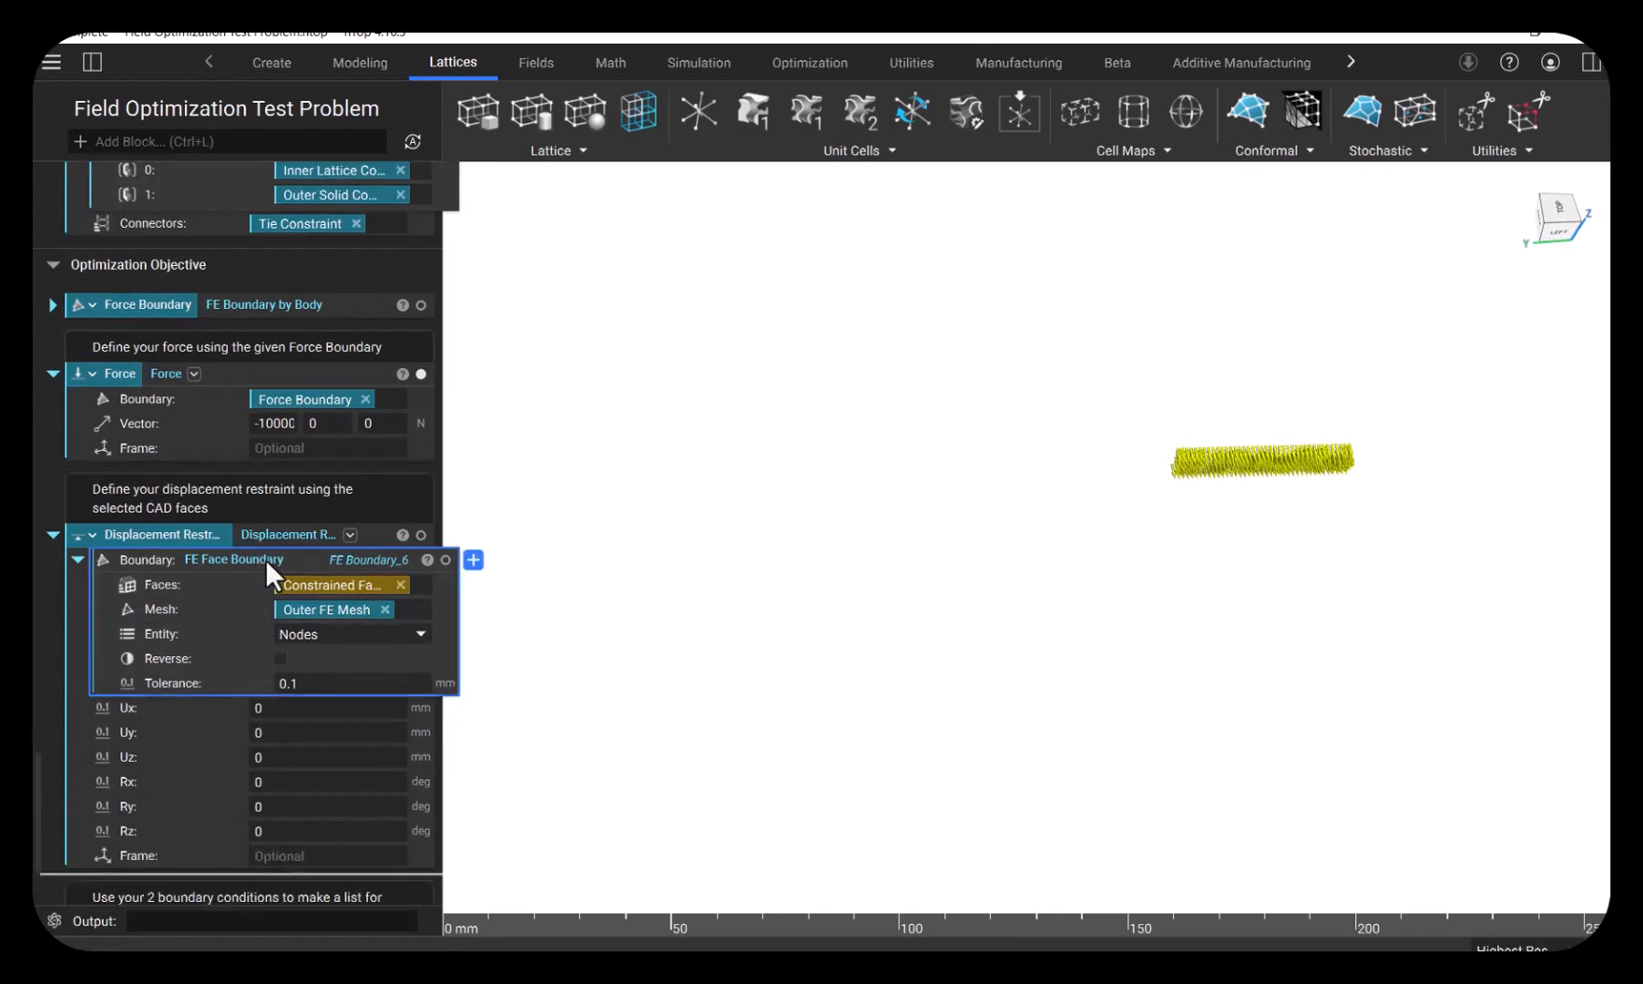
left_click(331, 559)
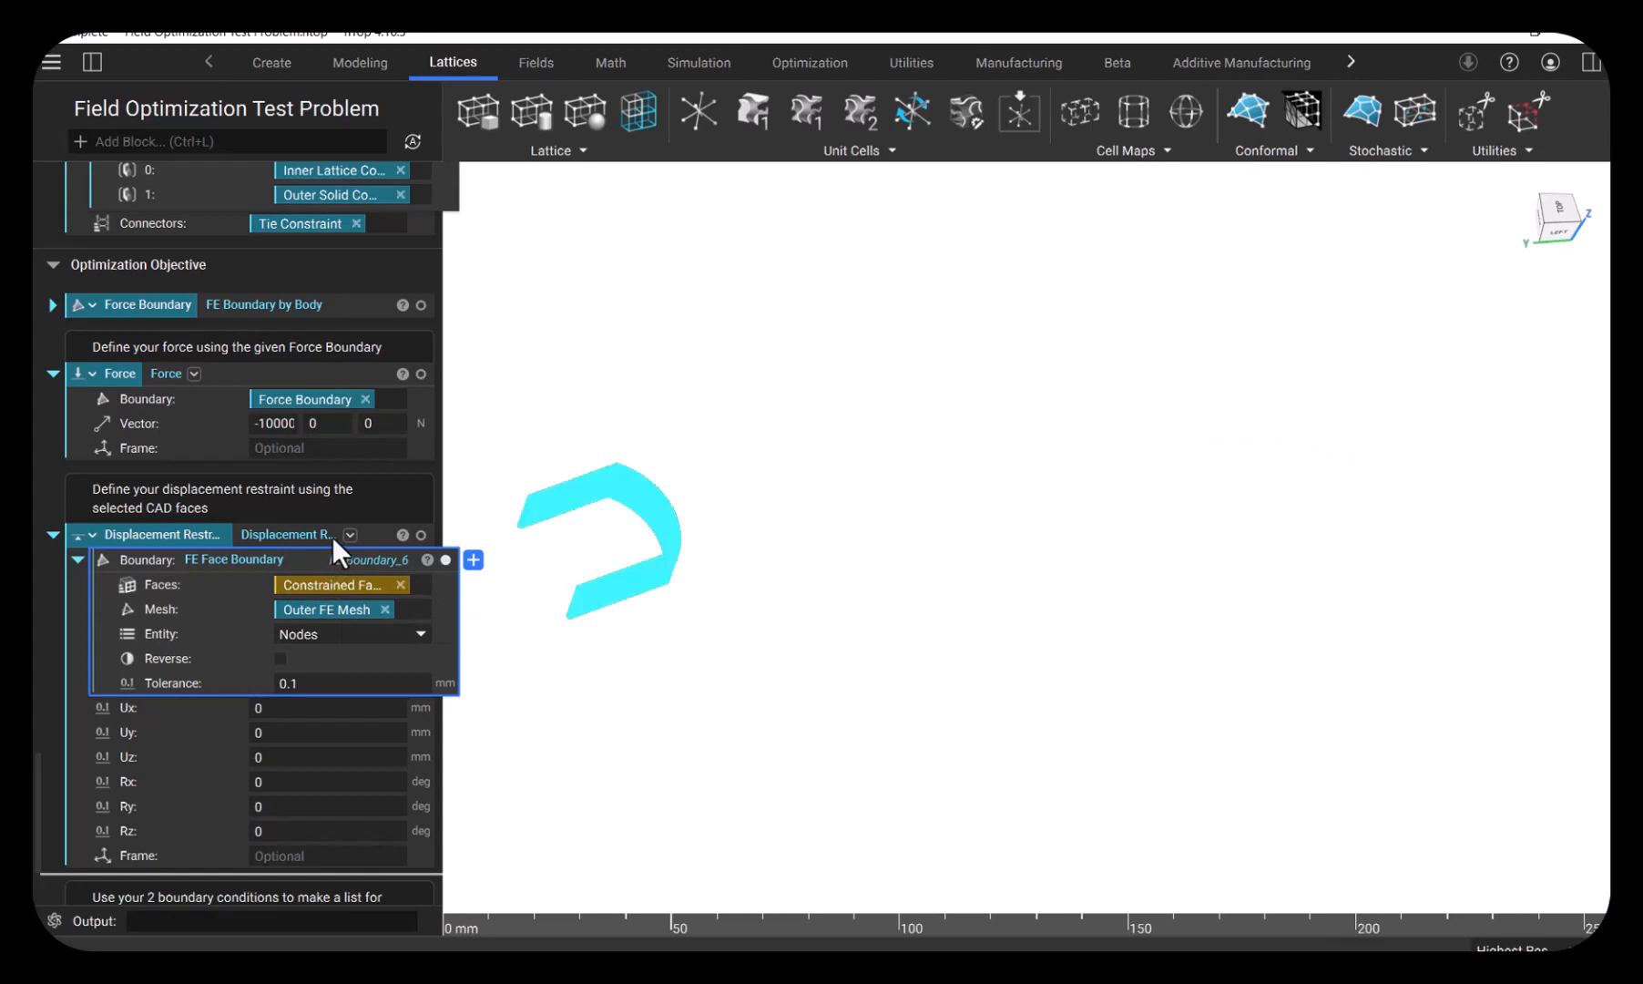
left_click(300, 533)
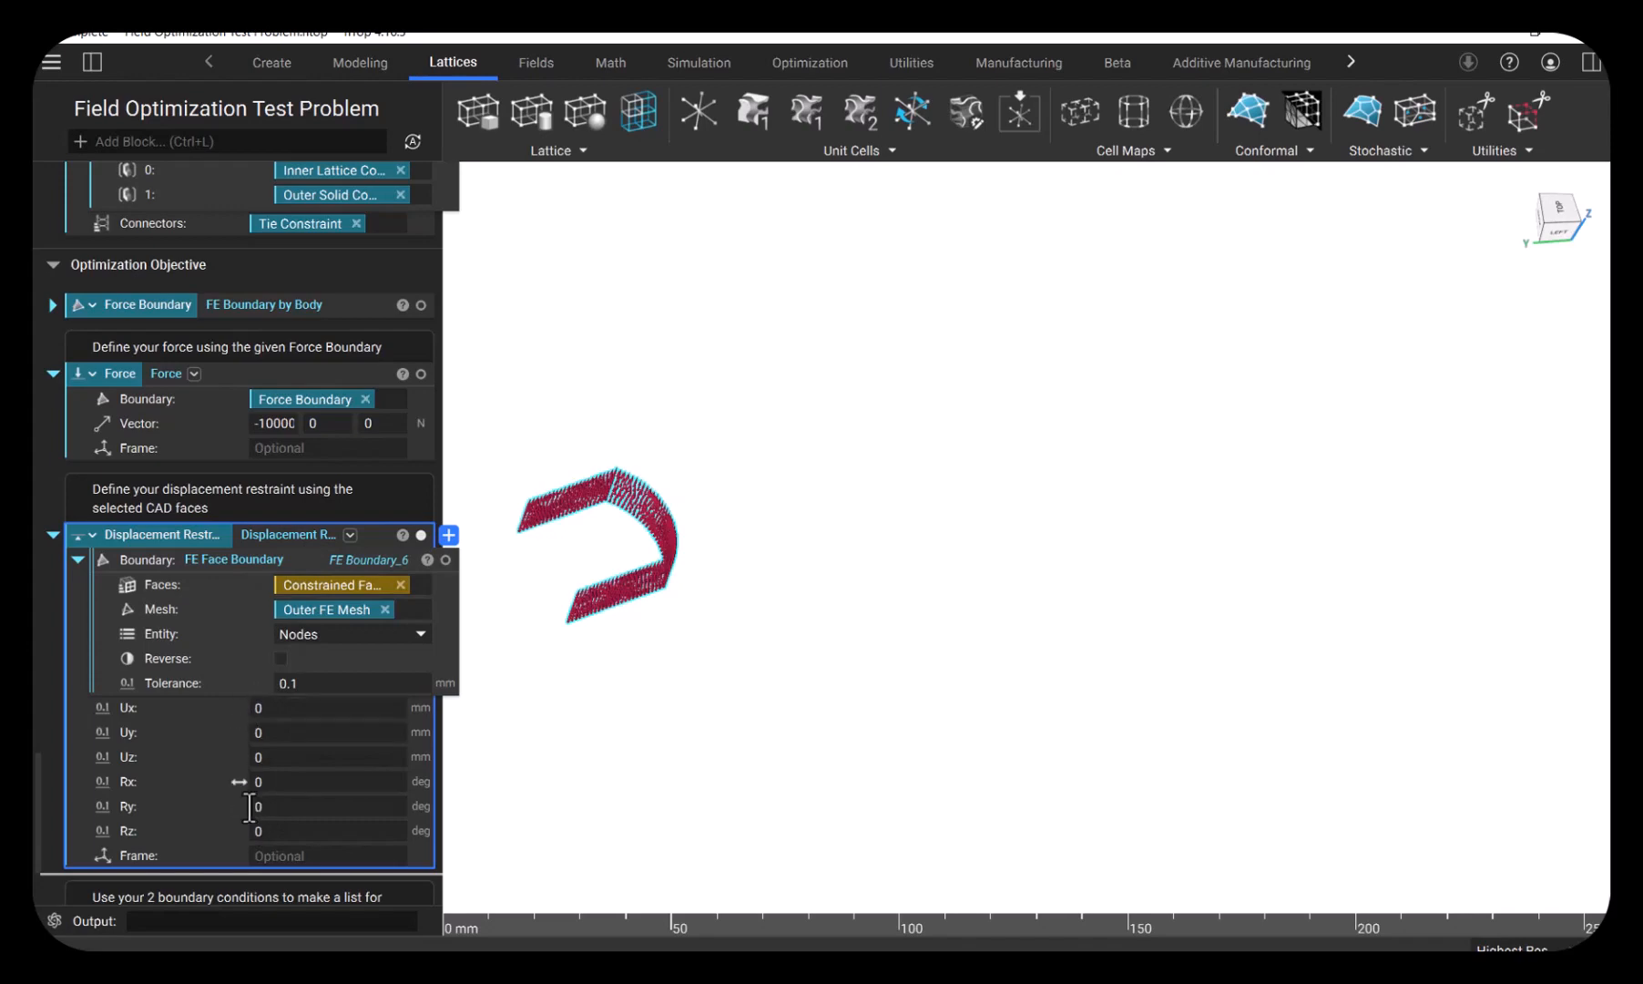
right_click_drag(610, 564, 613, 571)
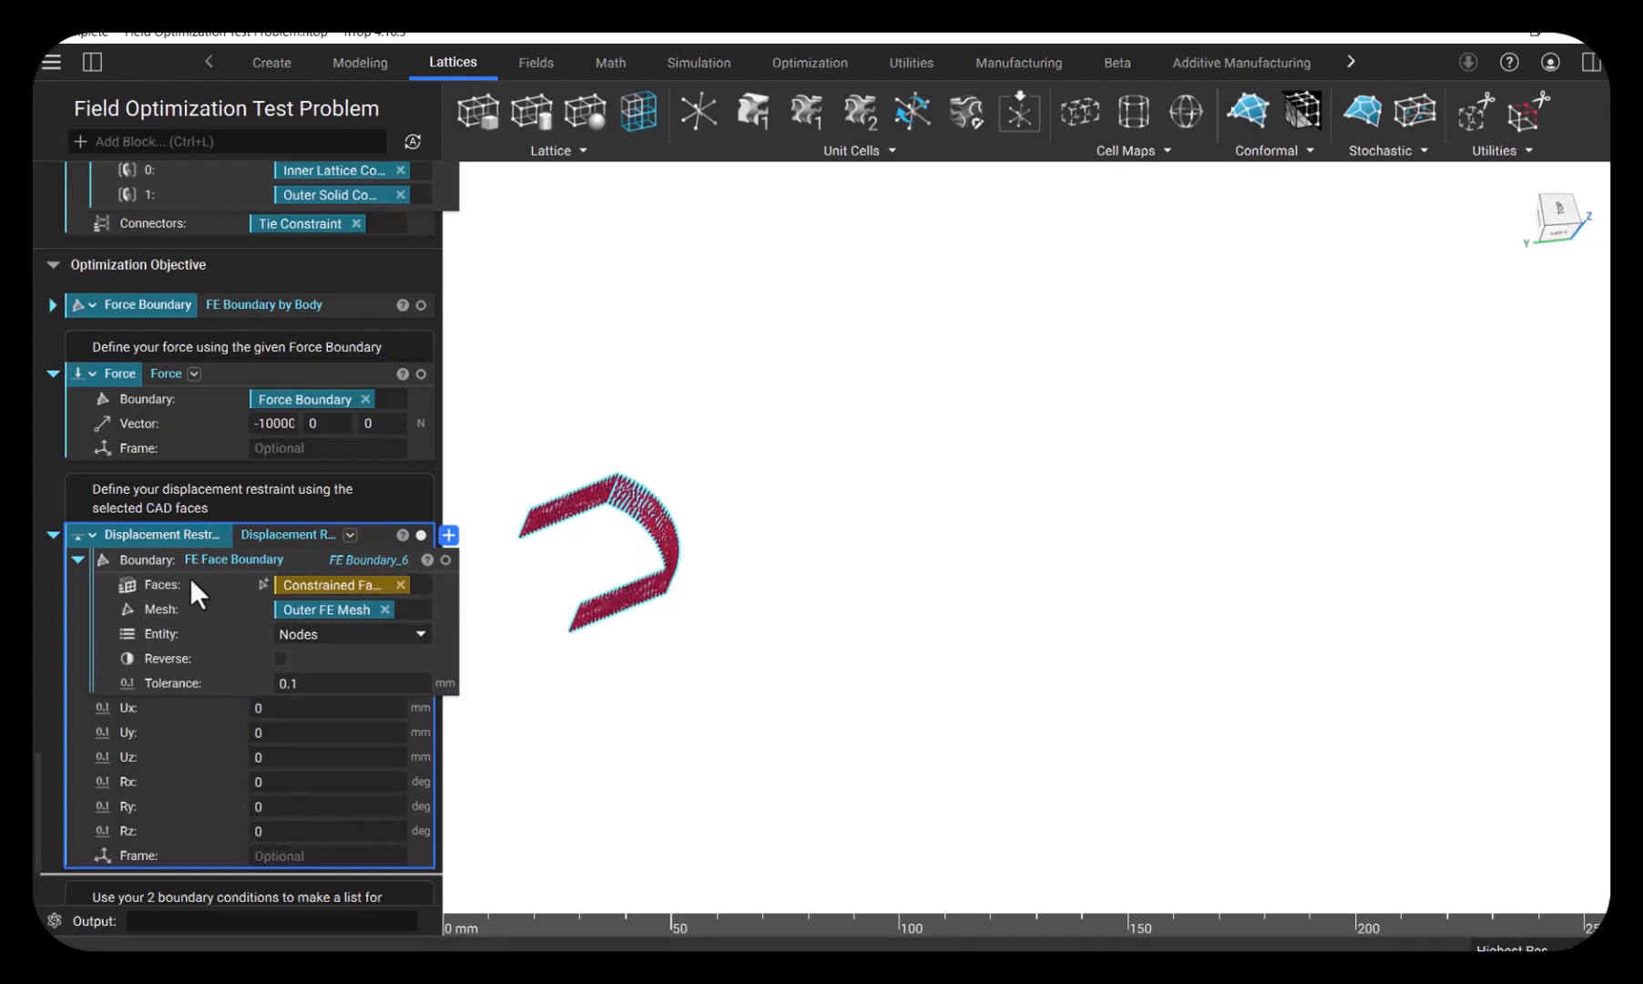
- Expand the Structural Response block and review the force and displacement restraint in its load case list
scroll(177, 583, "down", 3)
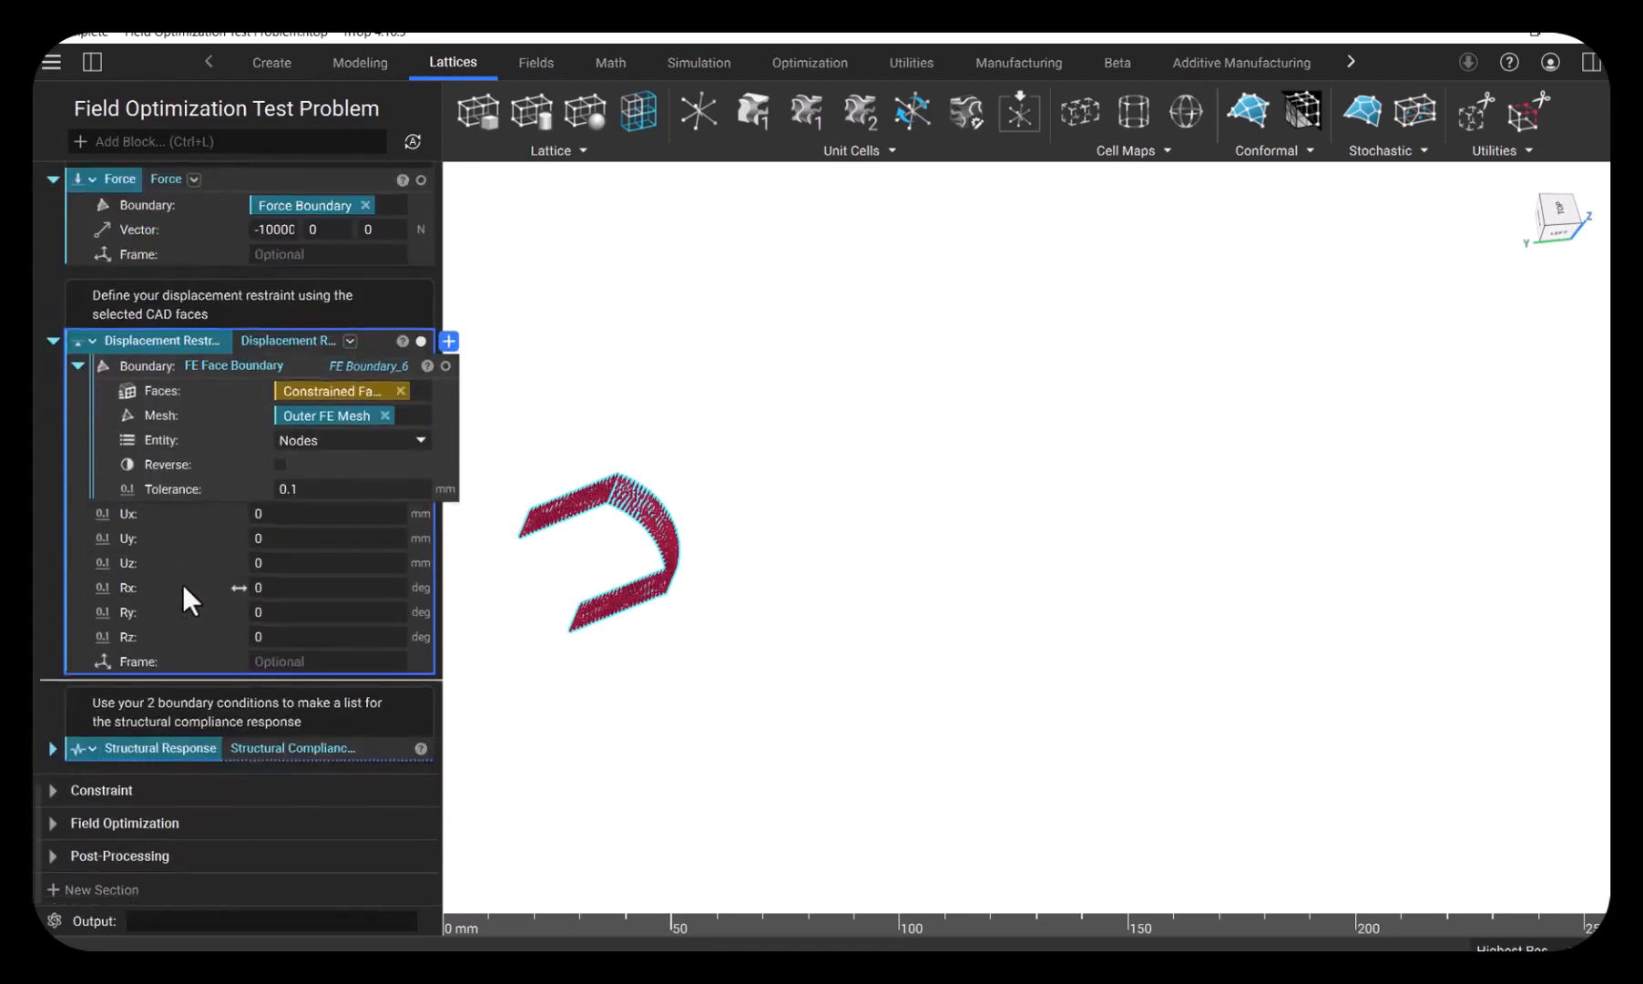
left_click(55, 747)
scroll(192, 702, "down", 1)
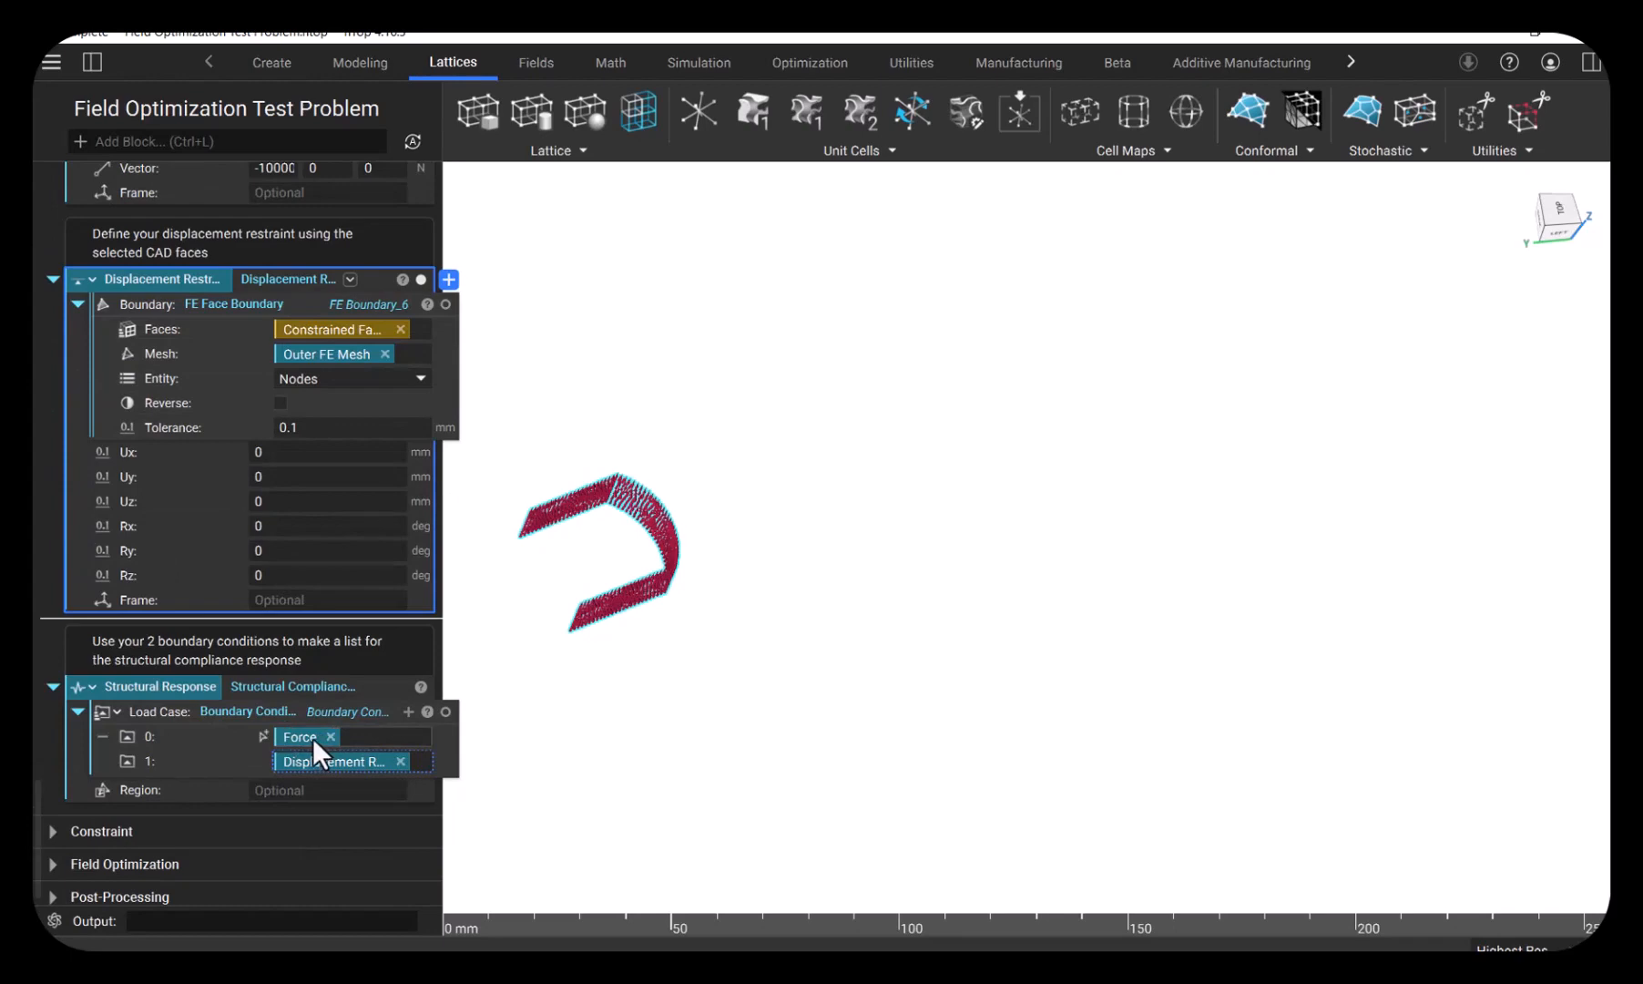
left_click(329, 688)
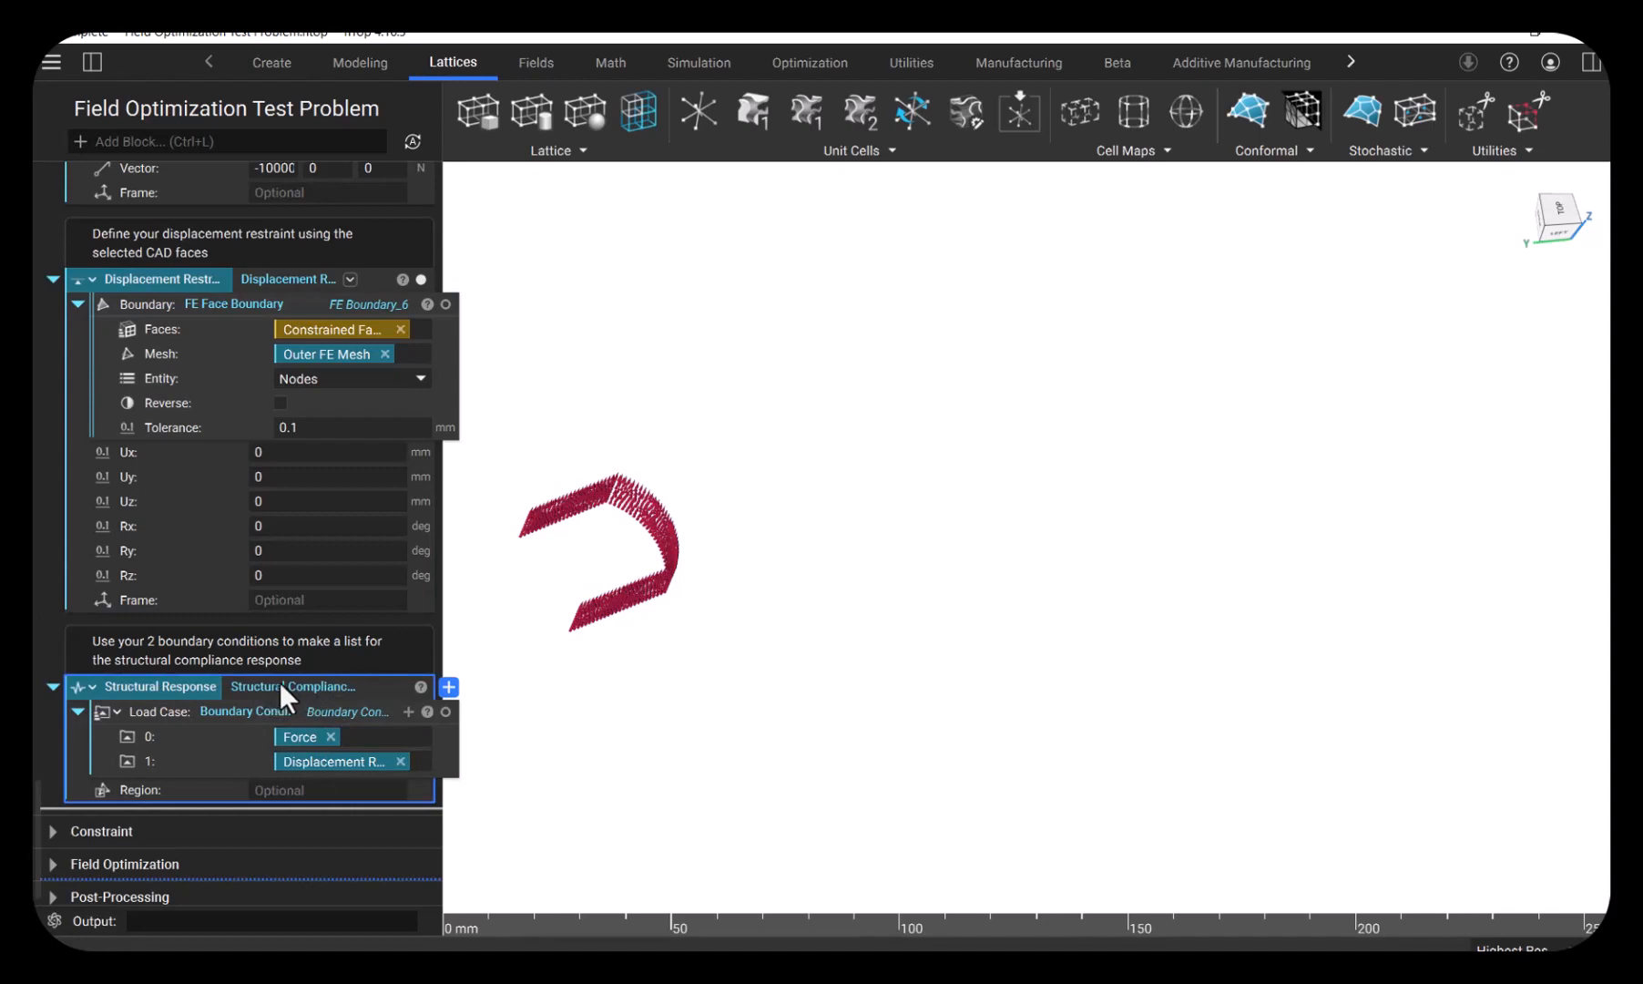
- Expand the Constraint section to show the Volume Constraint block
scroll(281, 677, "down", 1)
left_click(53, 790)
scroll(242, 653, "down", 2)
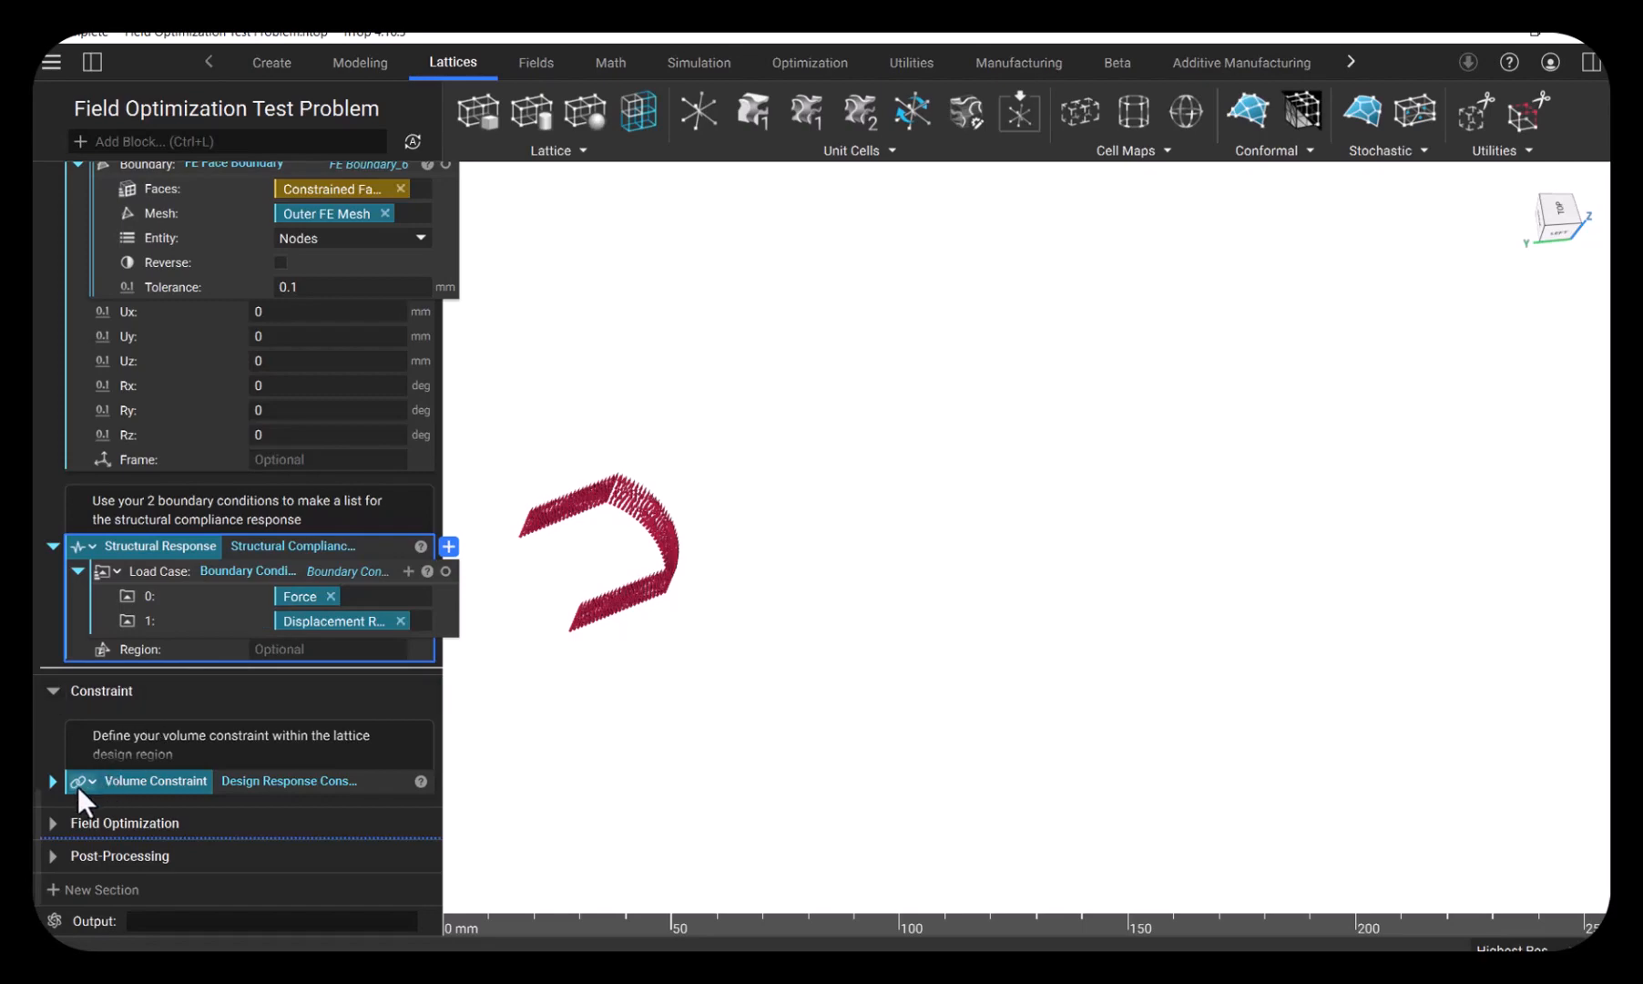
- Expand the Volume Constraint block and isolate the FE Region by Body of its volume fraction response
left_click(52, 780)
scroll(255, 721, "down", 2)
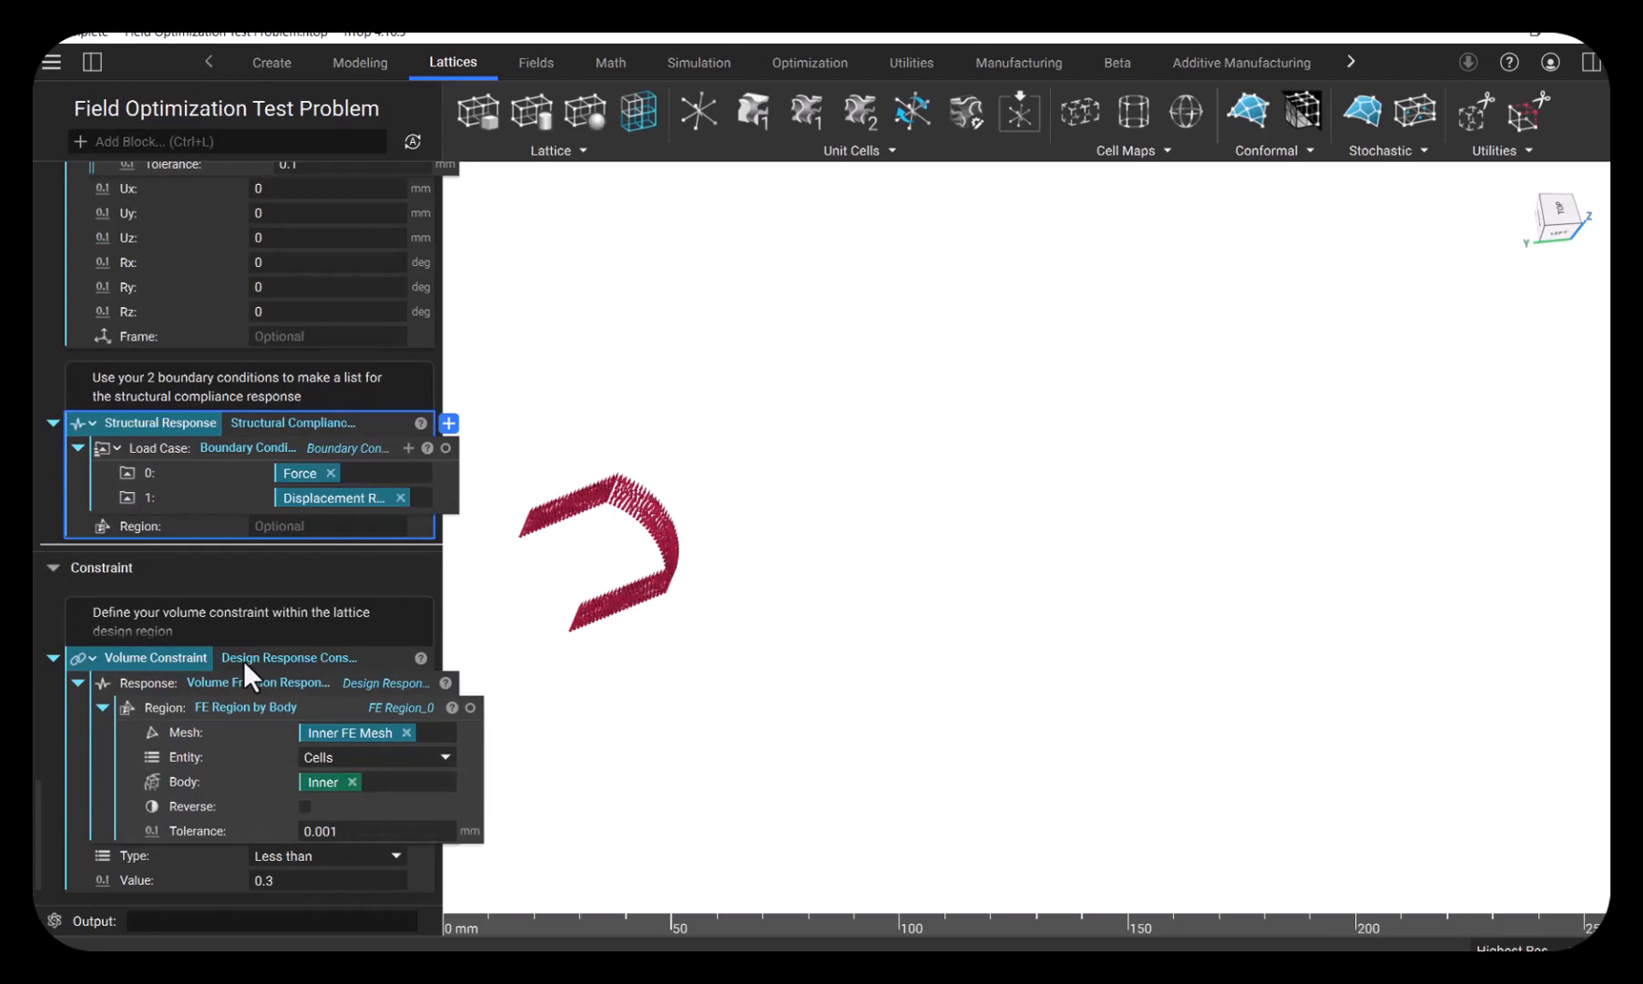
left_click(236, 710)
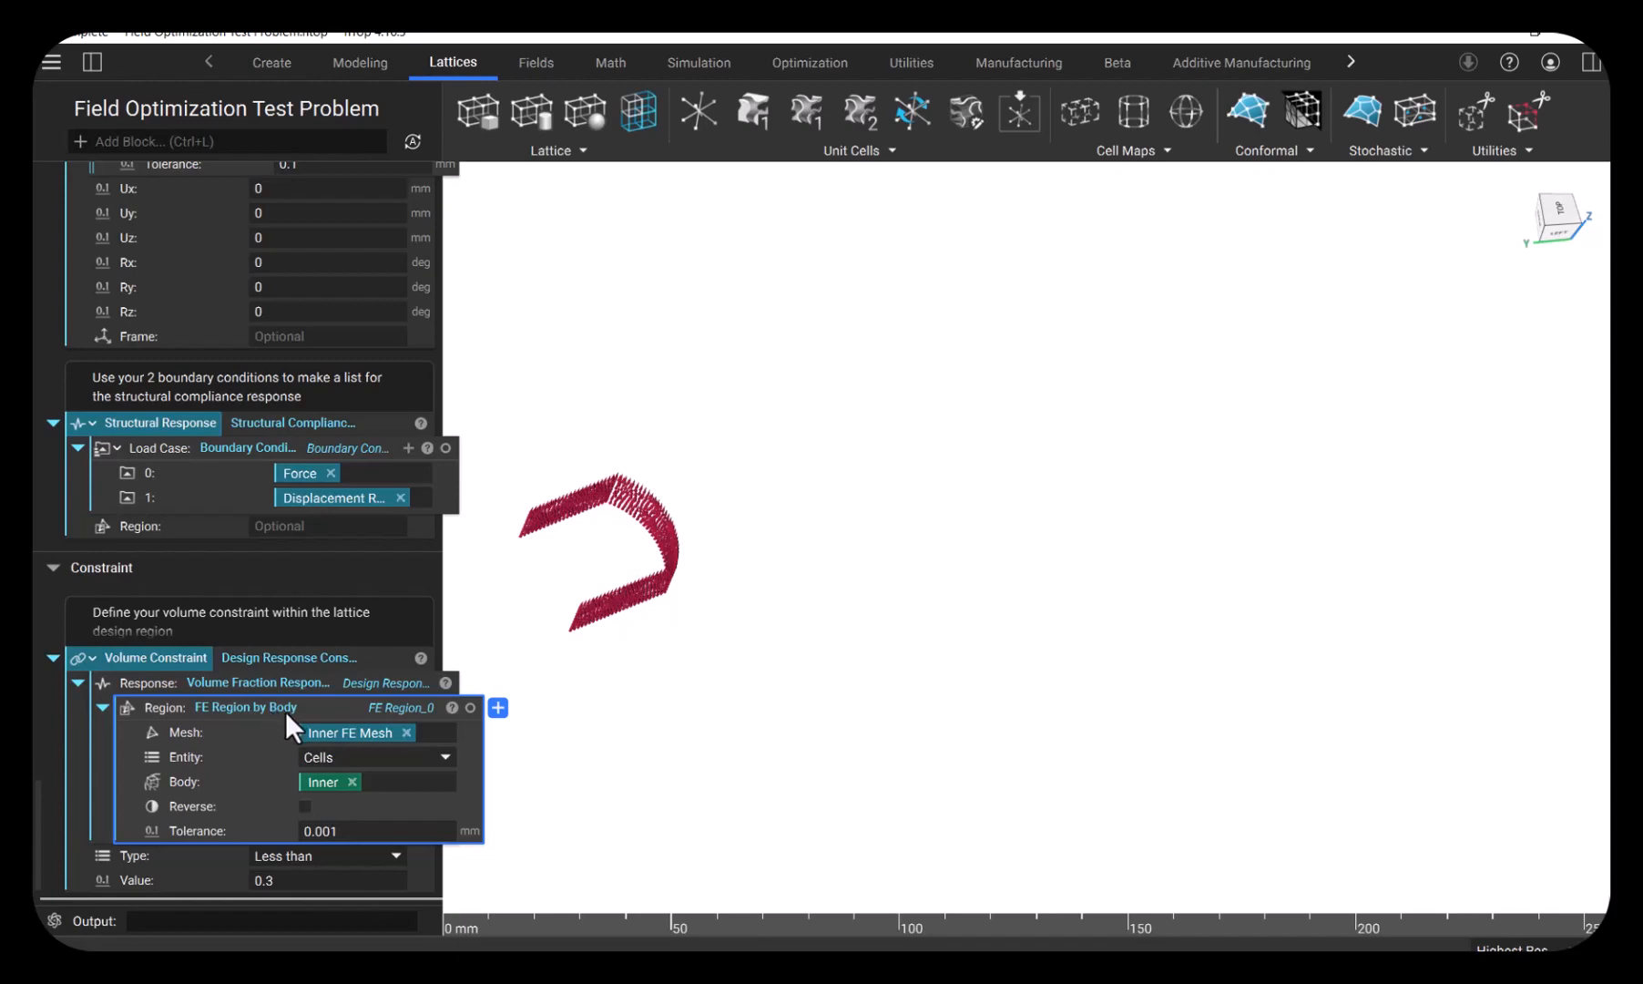
key("i")
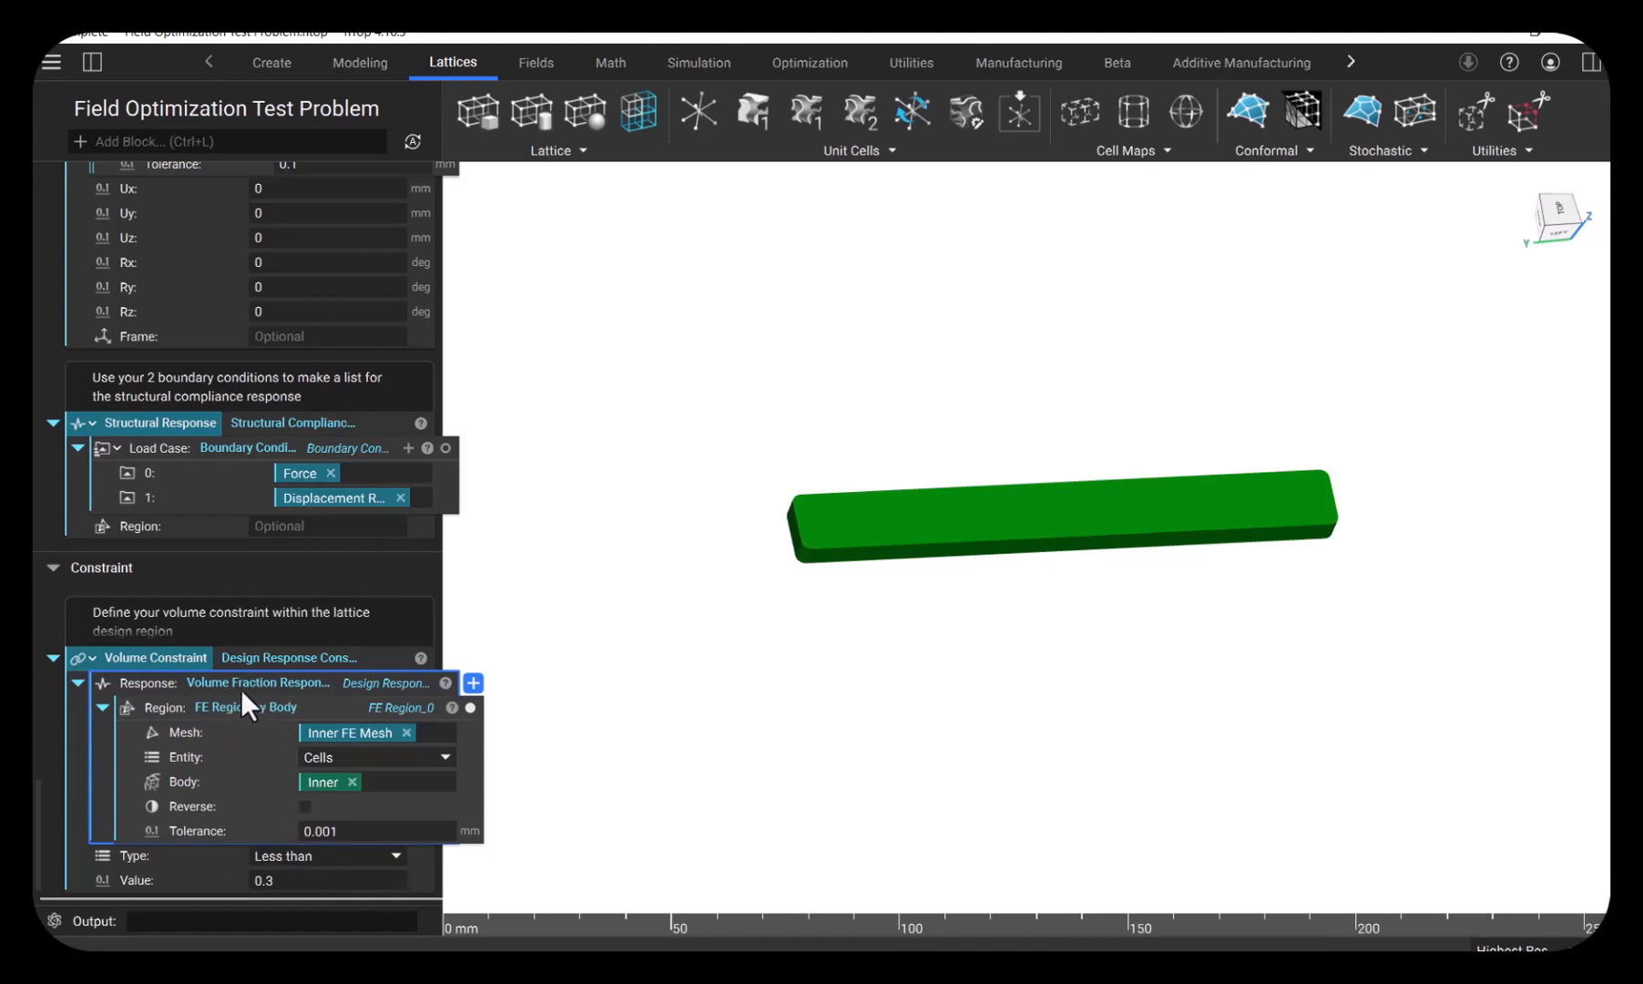
- Expand the Field Optimization section and its Field Opt block to review the model, objective, constraints and iteration settings
scroll(241, 689, "down", 2)
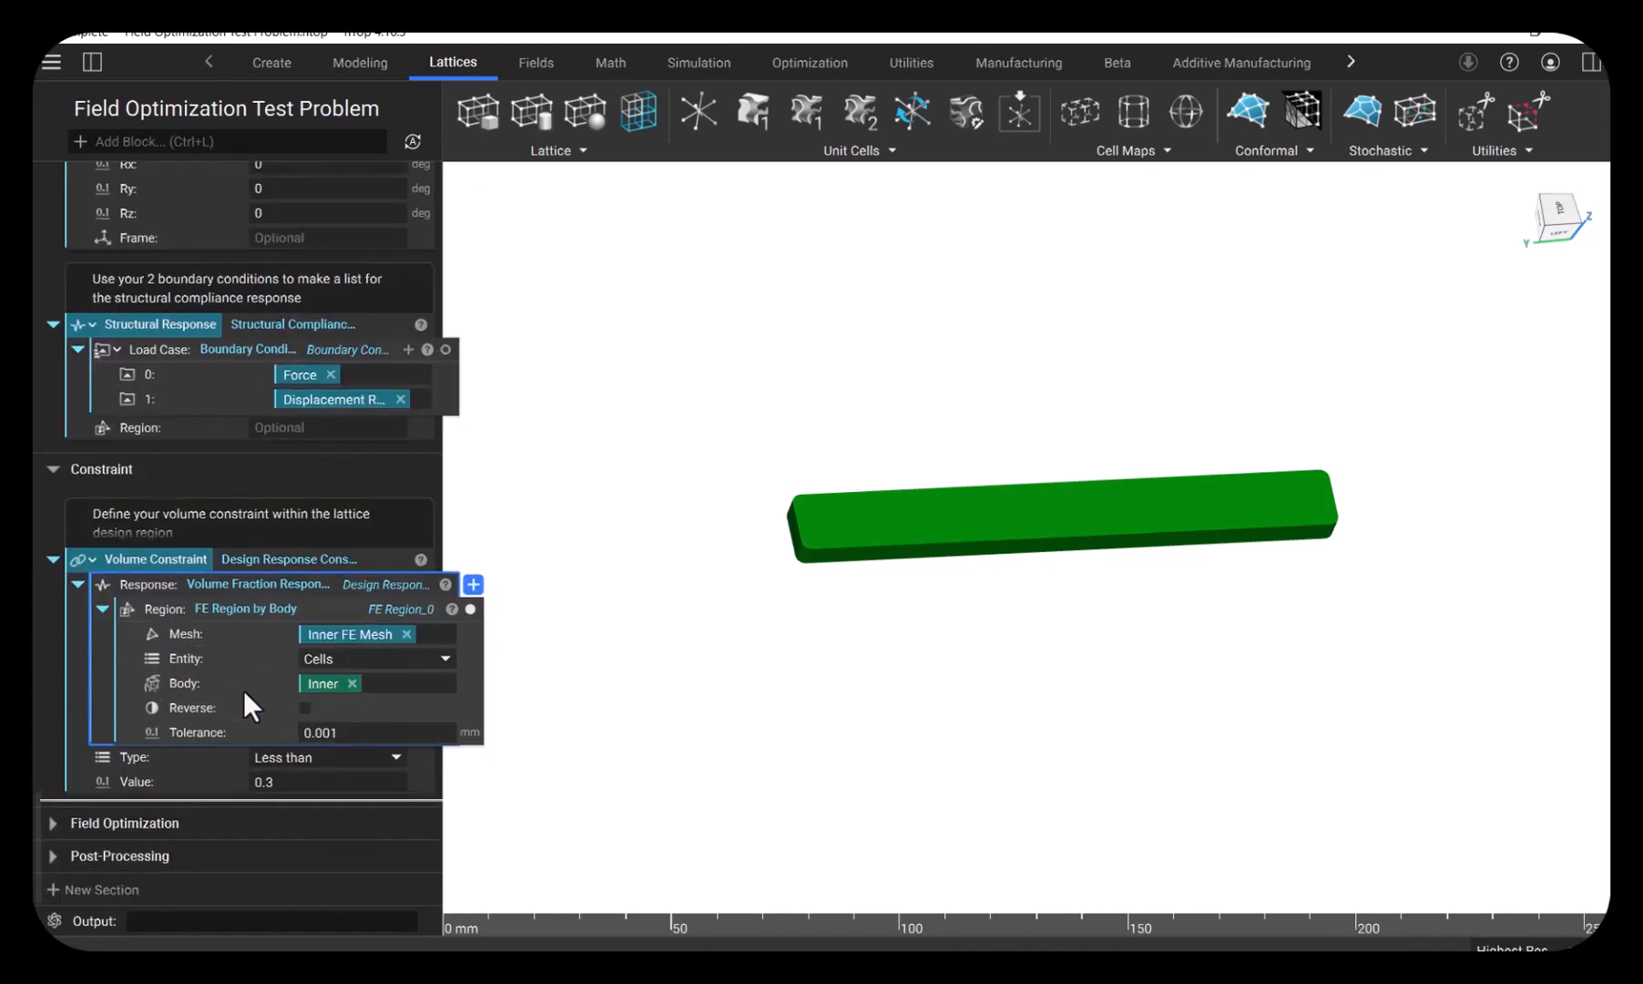
left_click(54, 819)
scroll(159, 643, "down", 2)
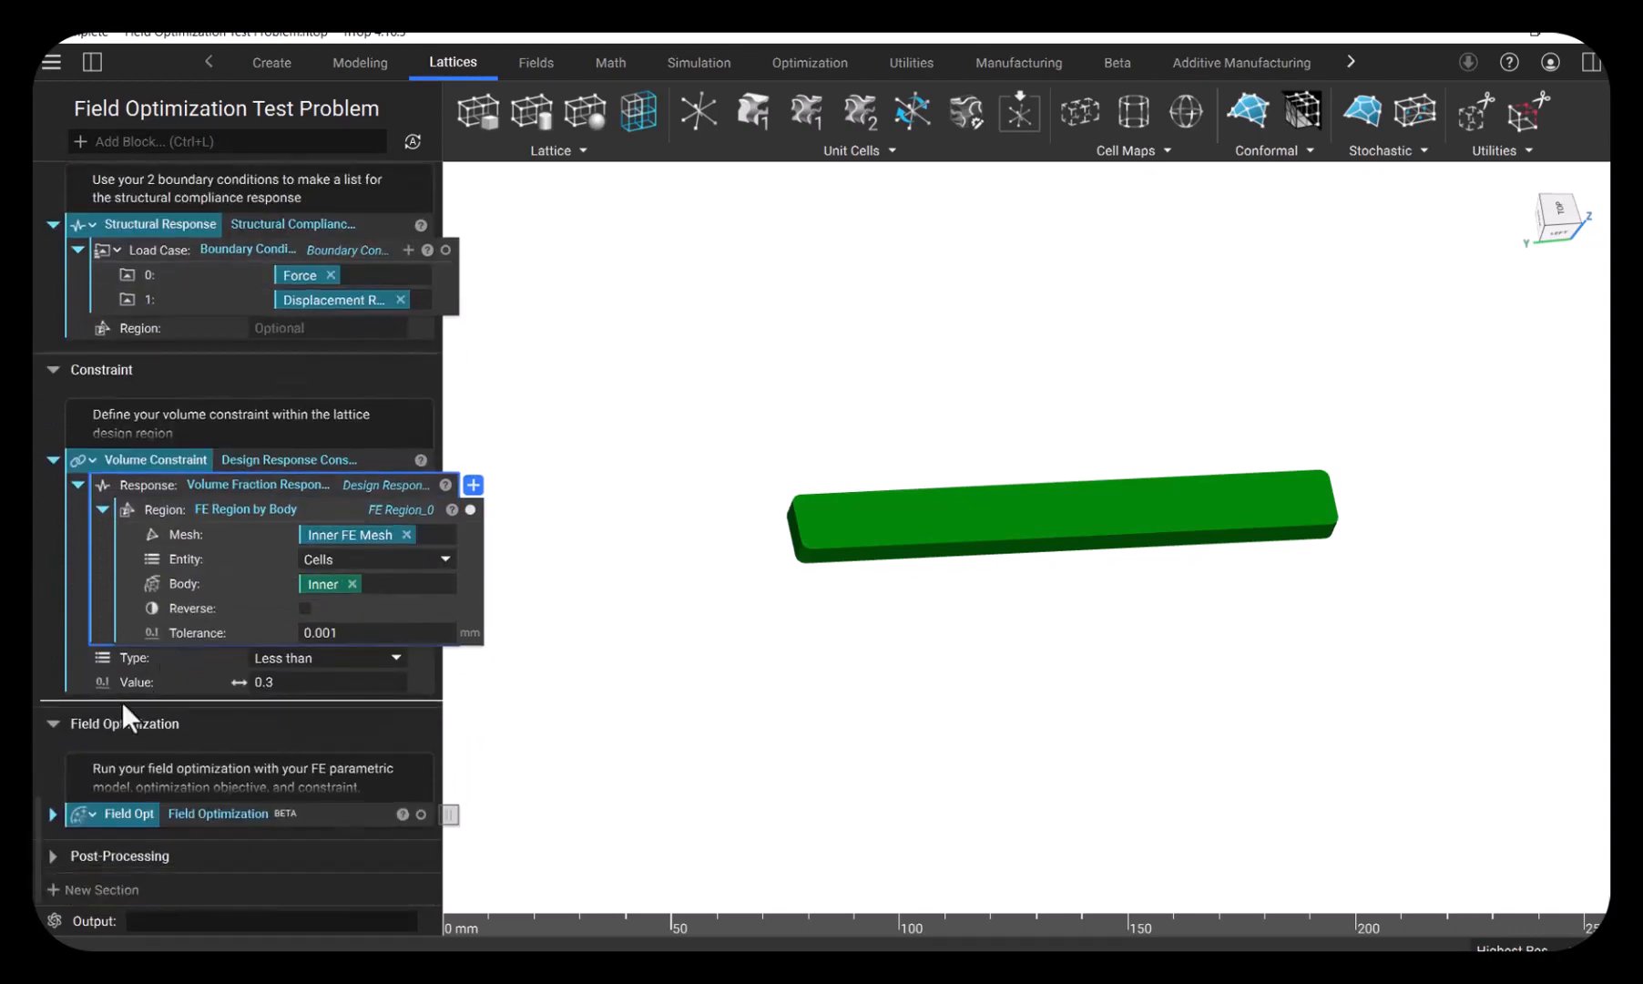
left_click(52, 812)
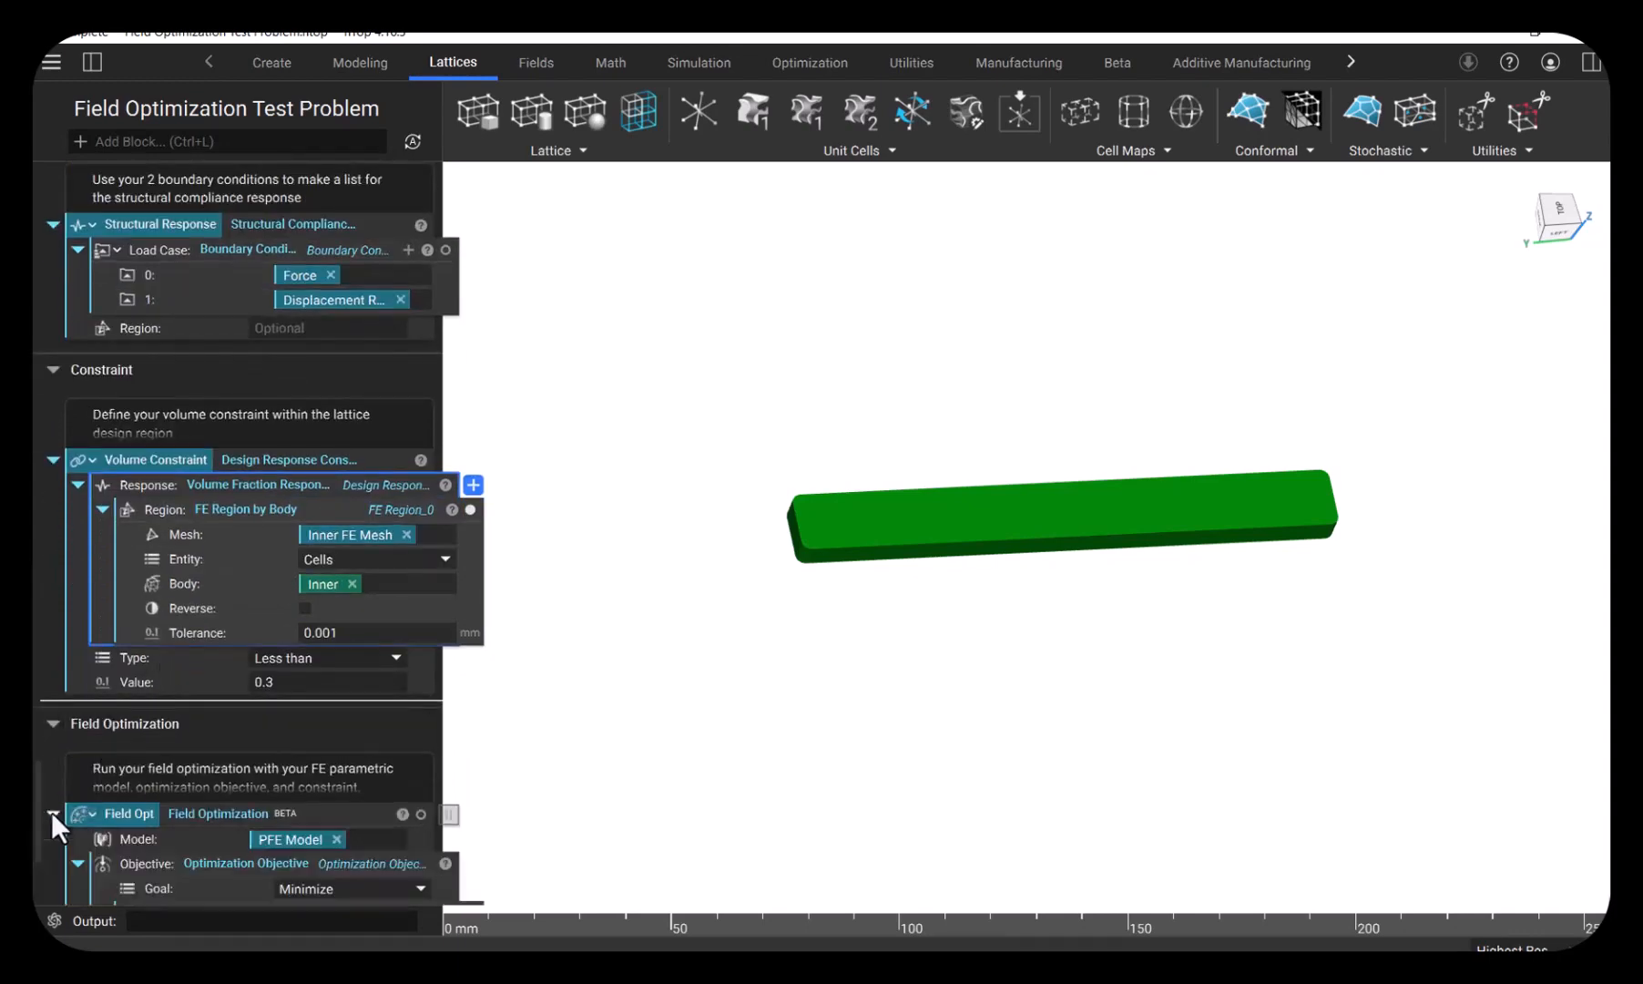
scroll(228, 640, "down", 6)
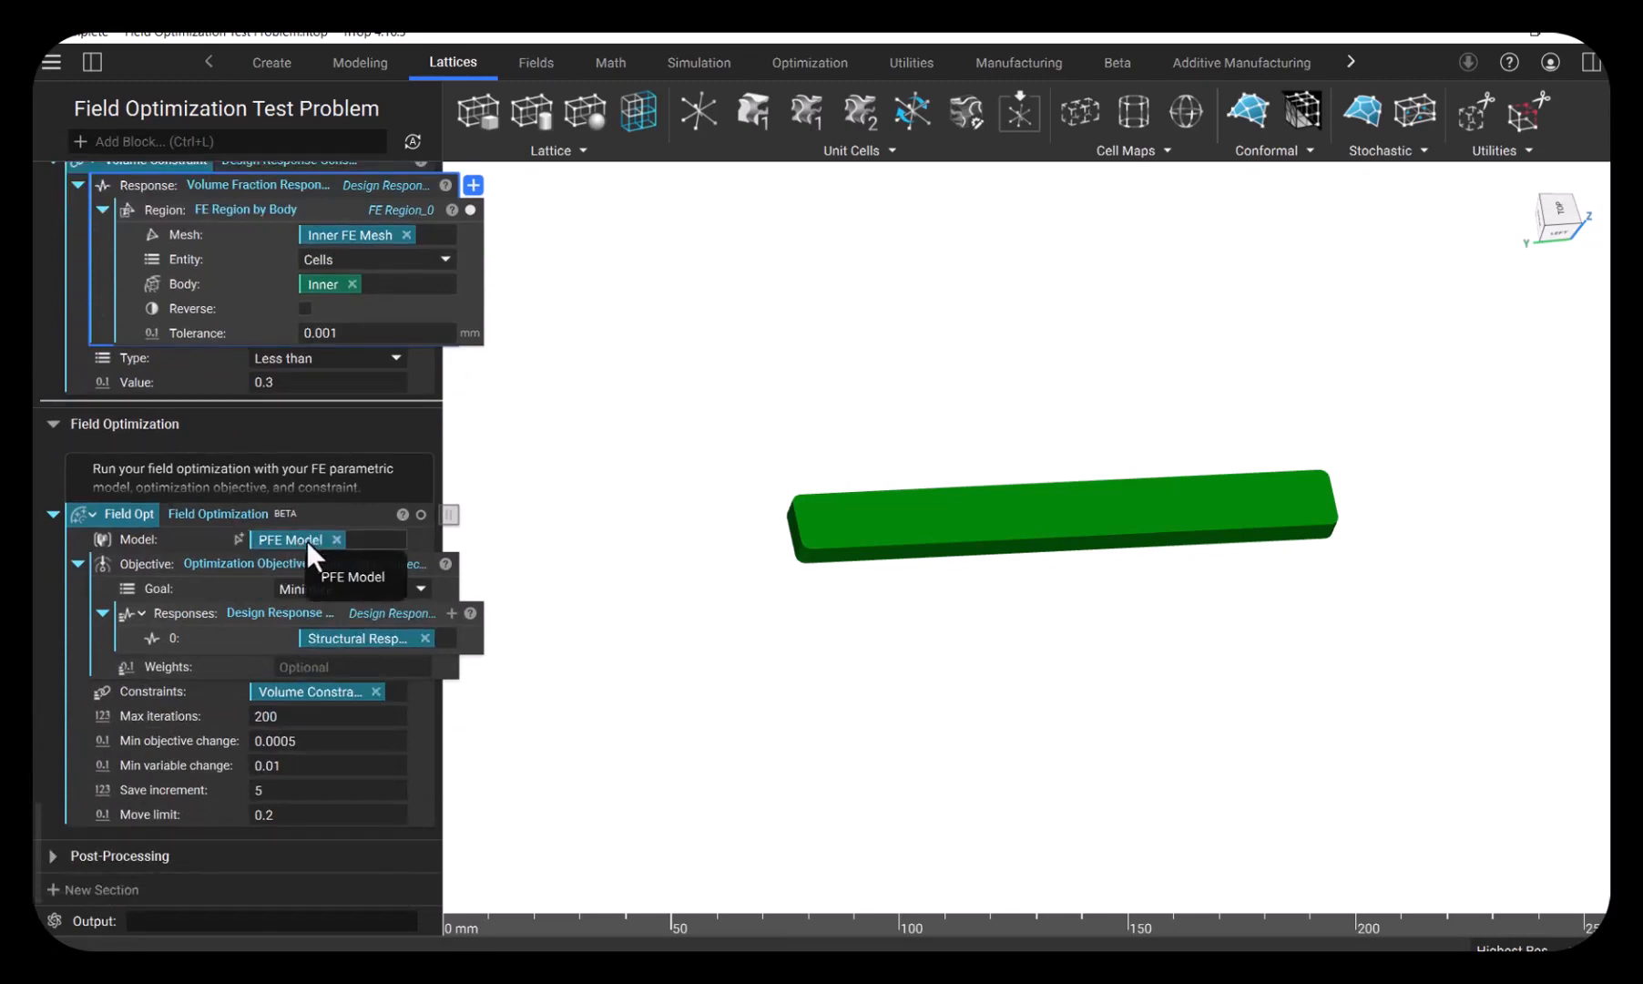
- Isolate the Field Opt result and inspect the optimized wrench lattice from the top view
left_click(288, 559)
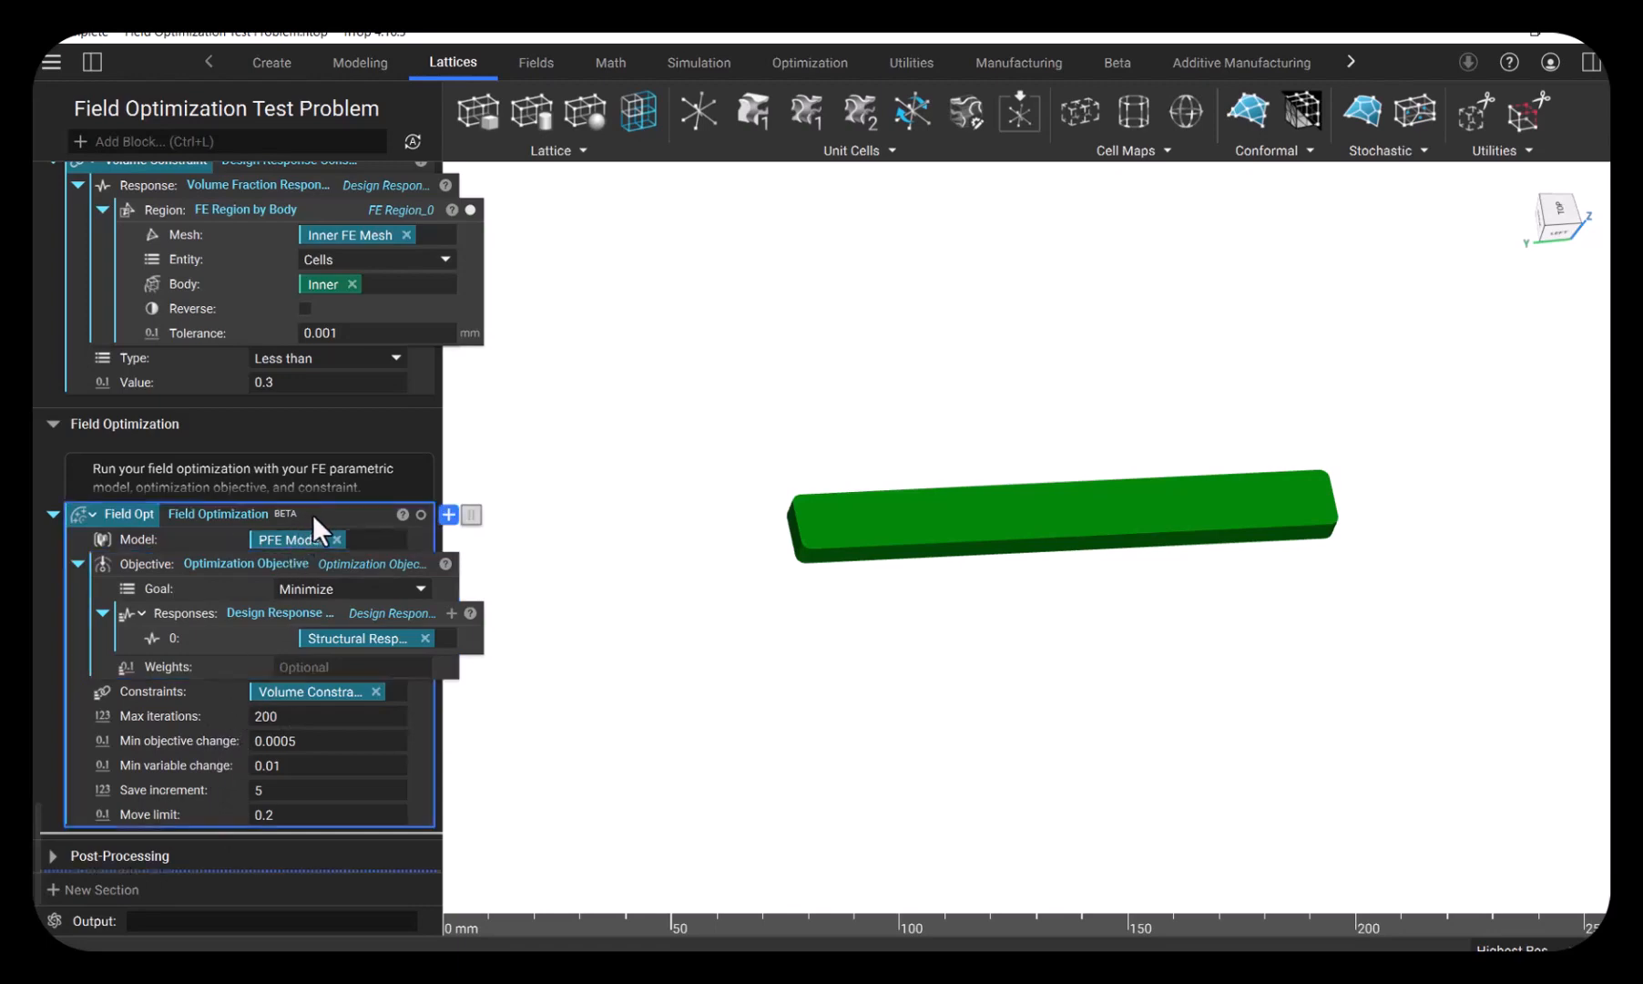
key("i")
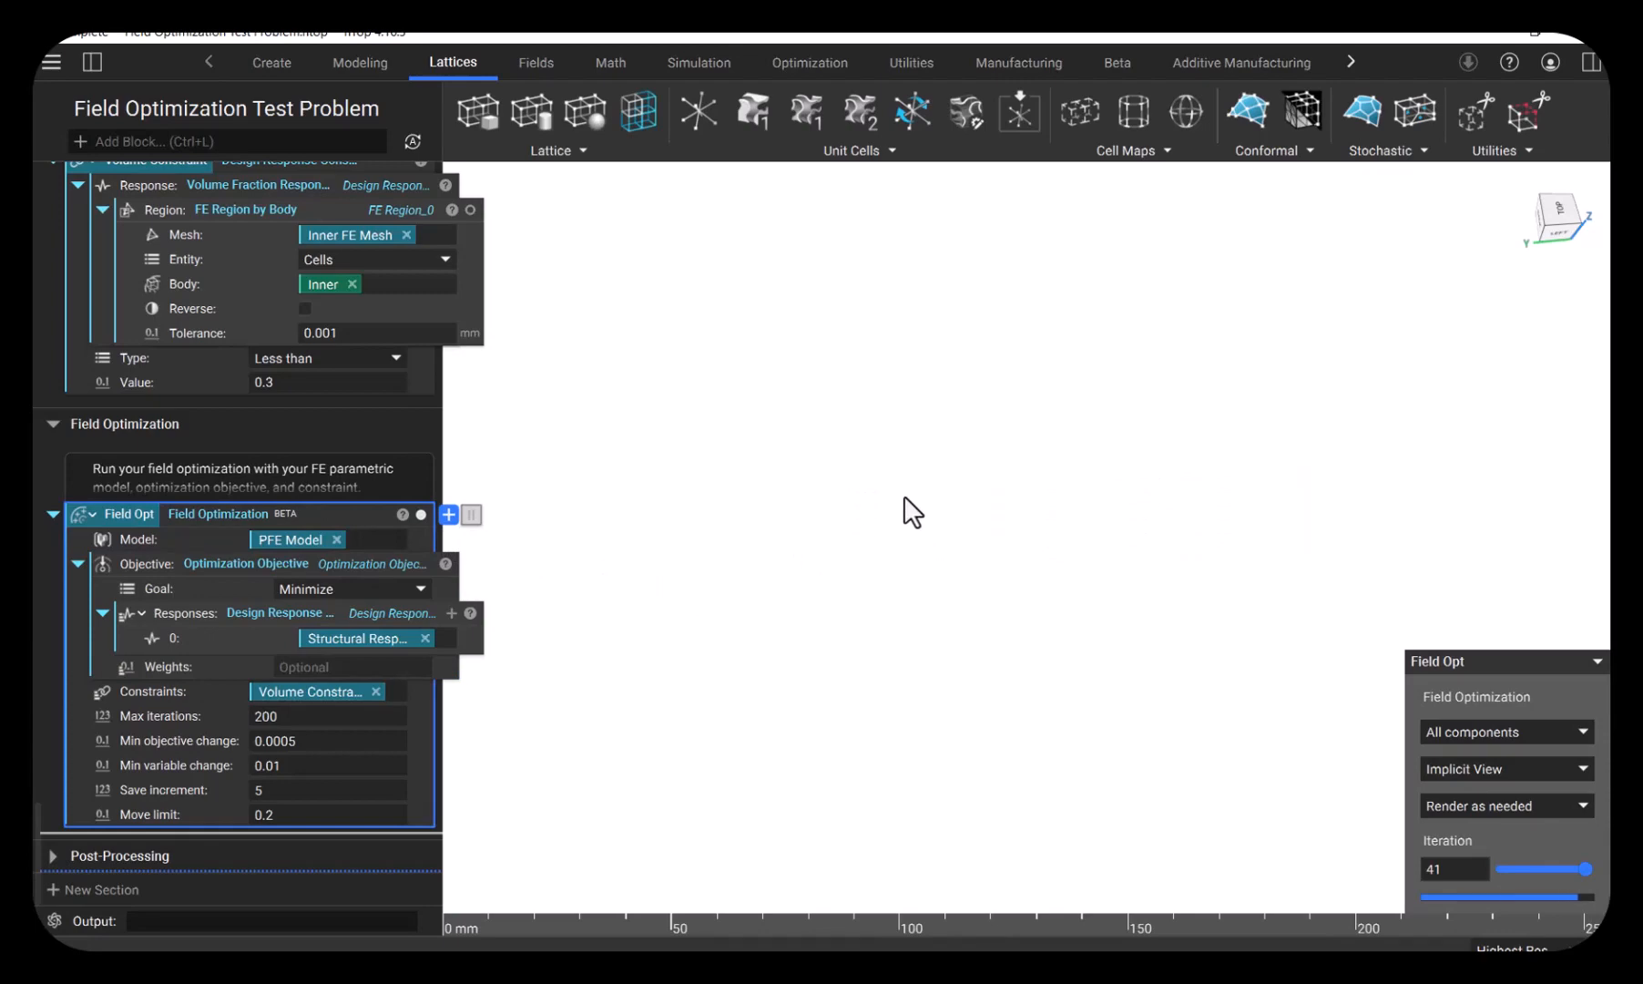
right_click_drag(982, 472, 968, 587)
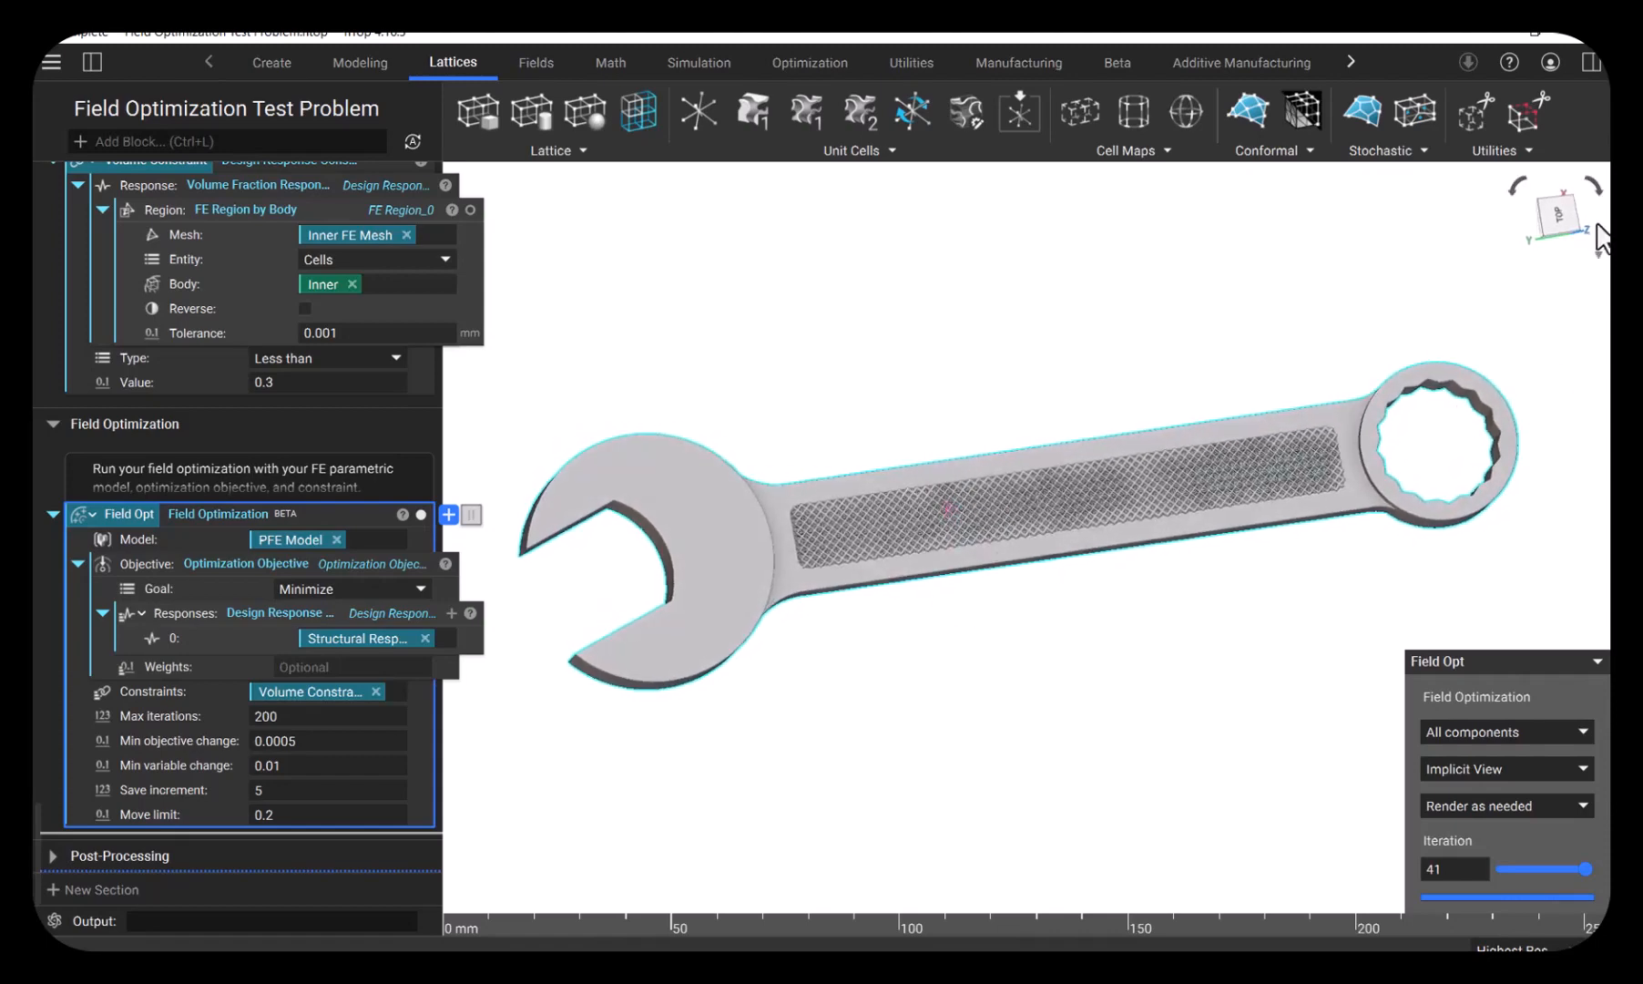
left_click(1559, 215)
scroll(1188, 505, "up", 3)
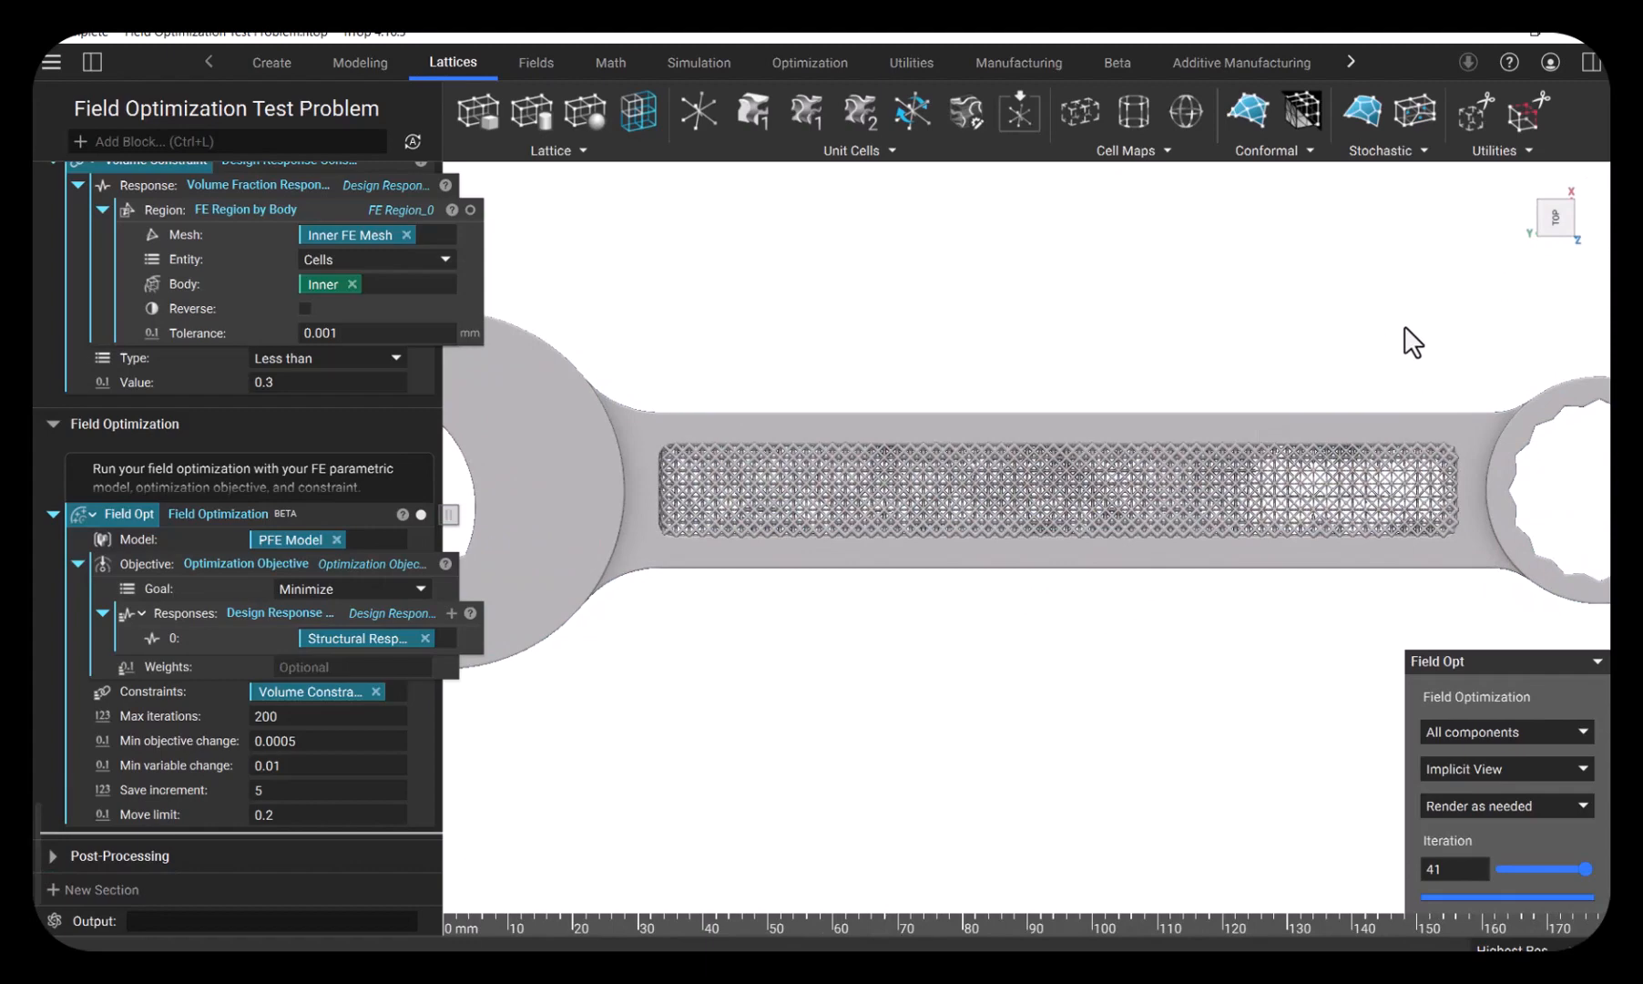
scroll(1256, 440, "down", 2)
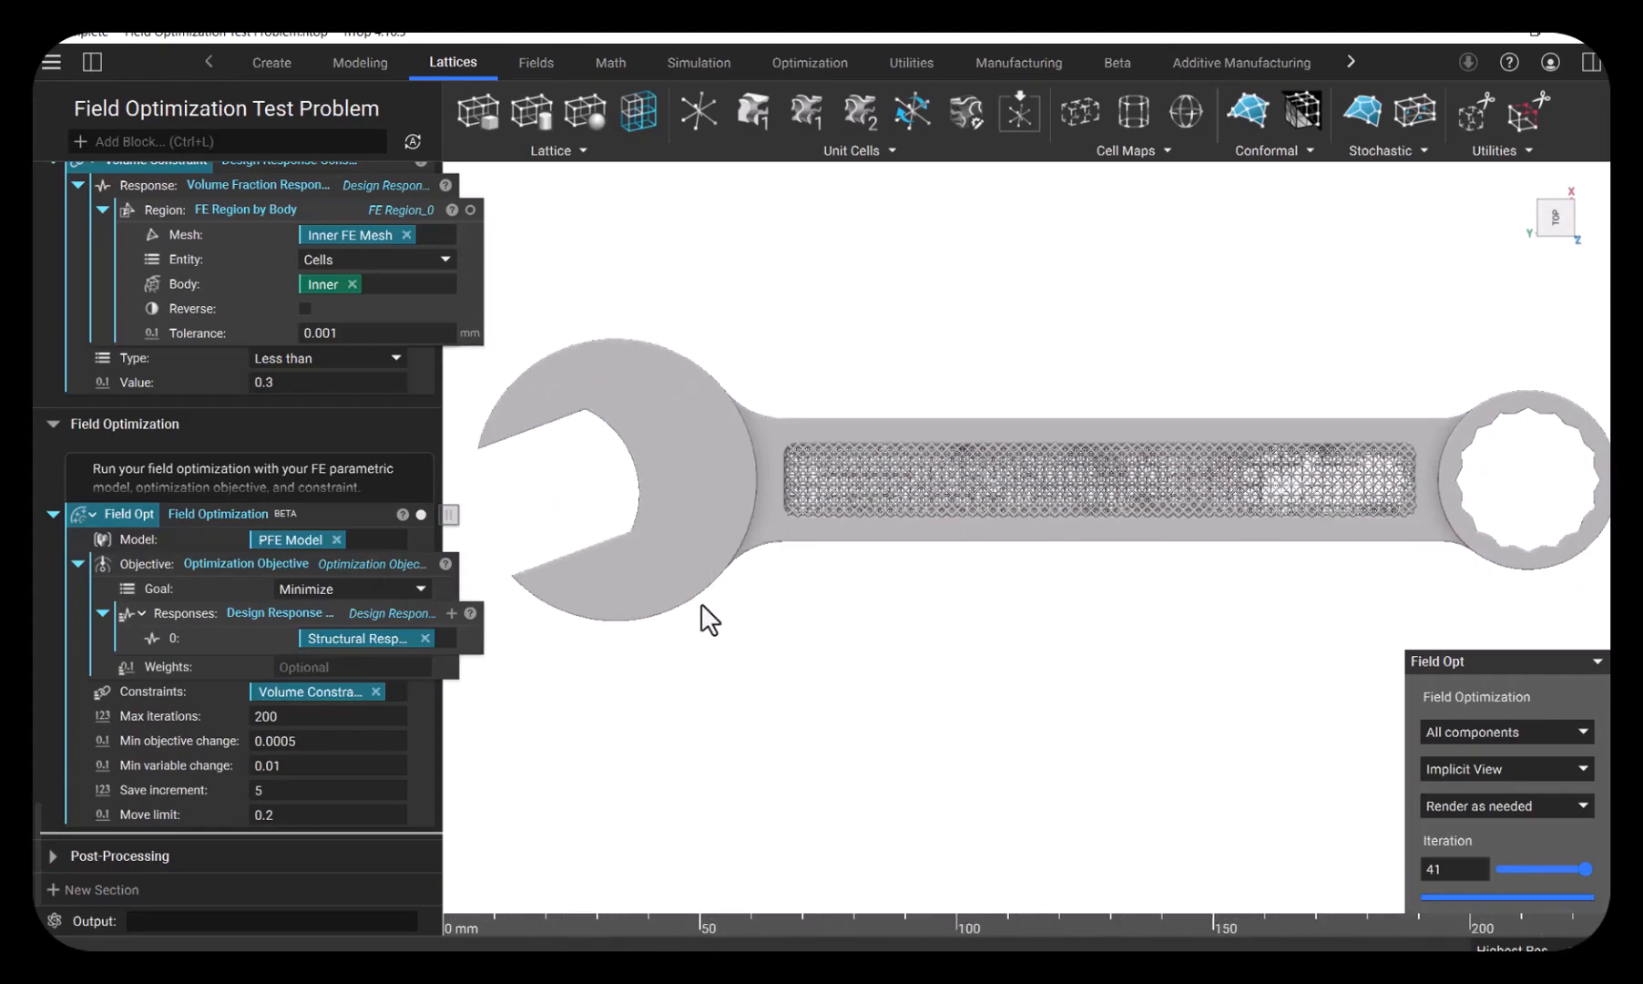
- Limit the Field Opt display to Component 0 and view its Property Fields relative density, followed by its State Fields thickness
left_click(1511, 771)
left_click(1511, 771)
left_click(1512, 733)
left_click(1506, 763)
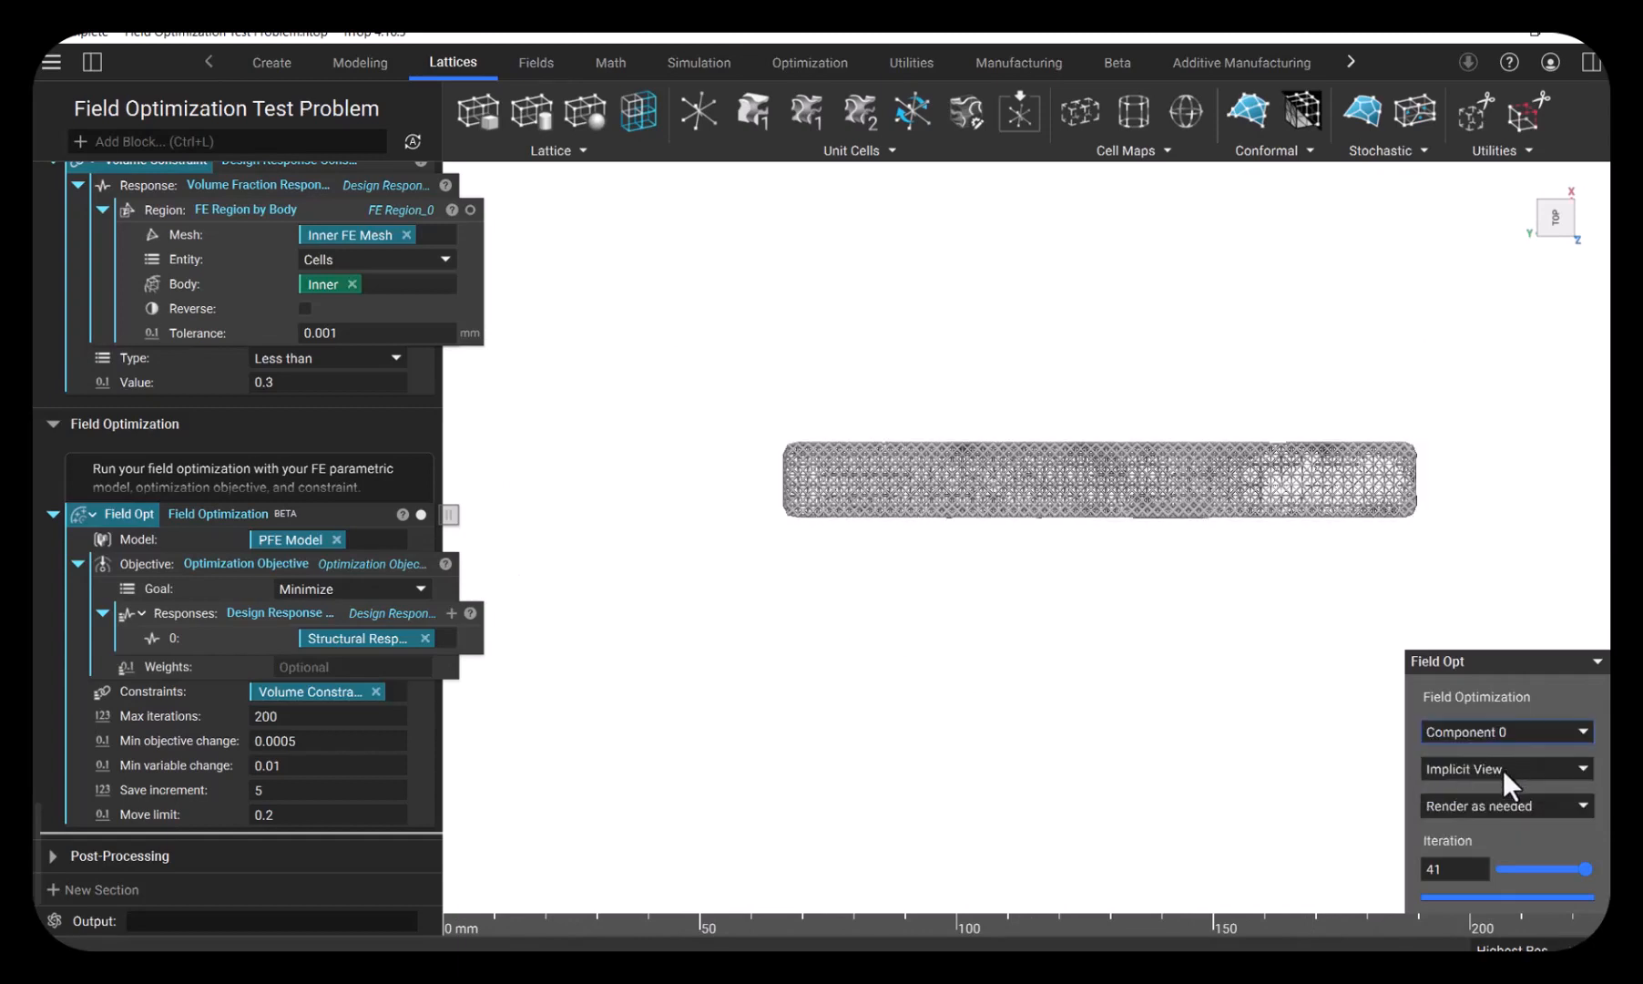
left_click(1503, 770)
left_click(1504, 798)
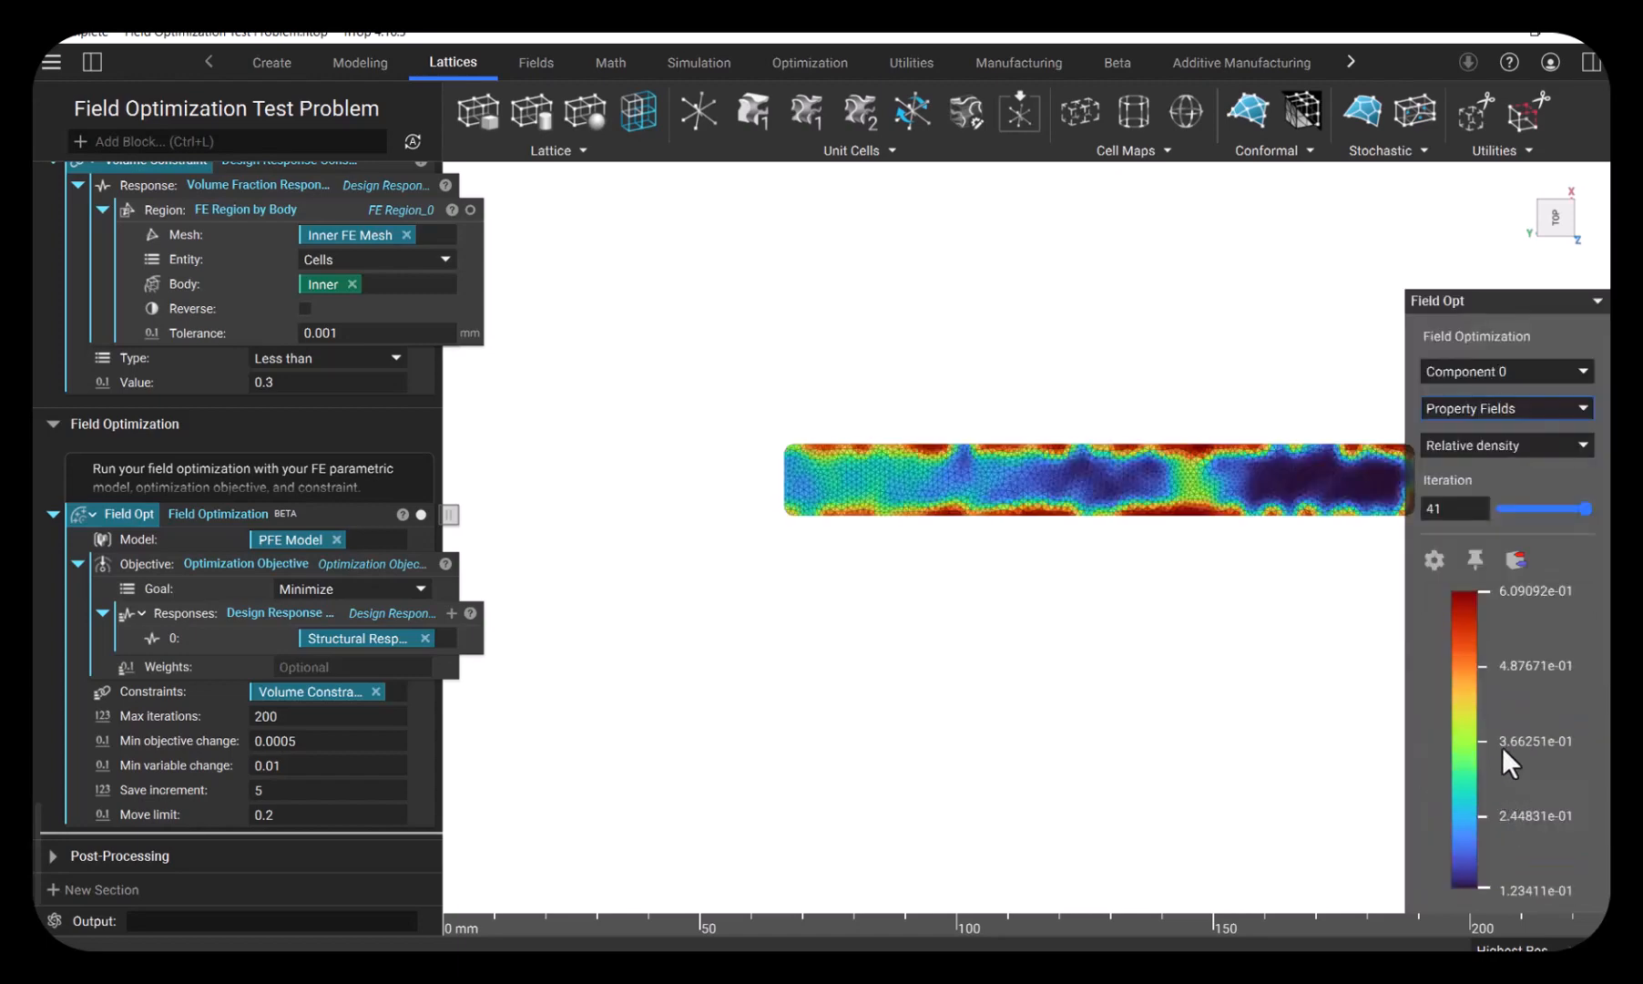
left_click(1528, 406)
left_click(1514, 437)
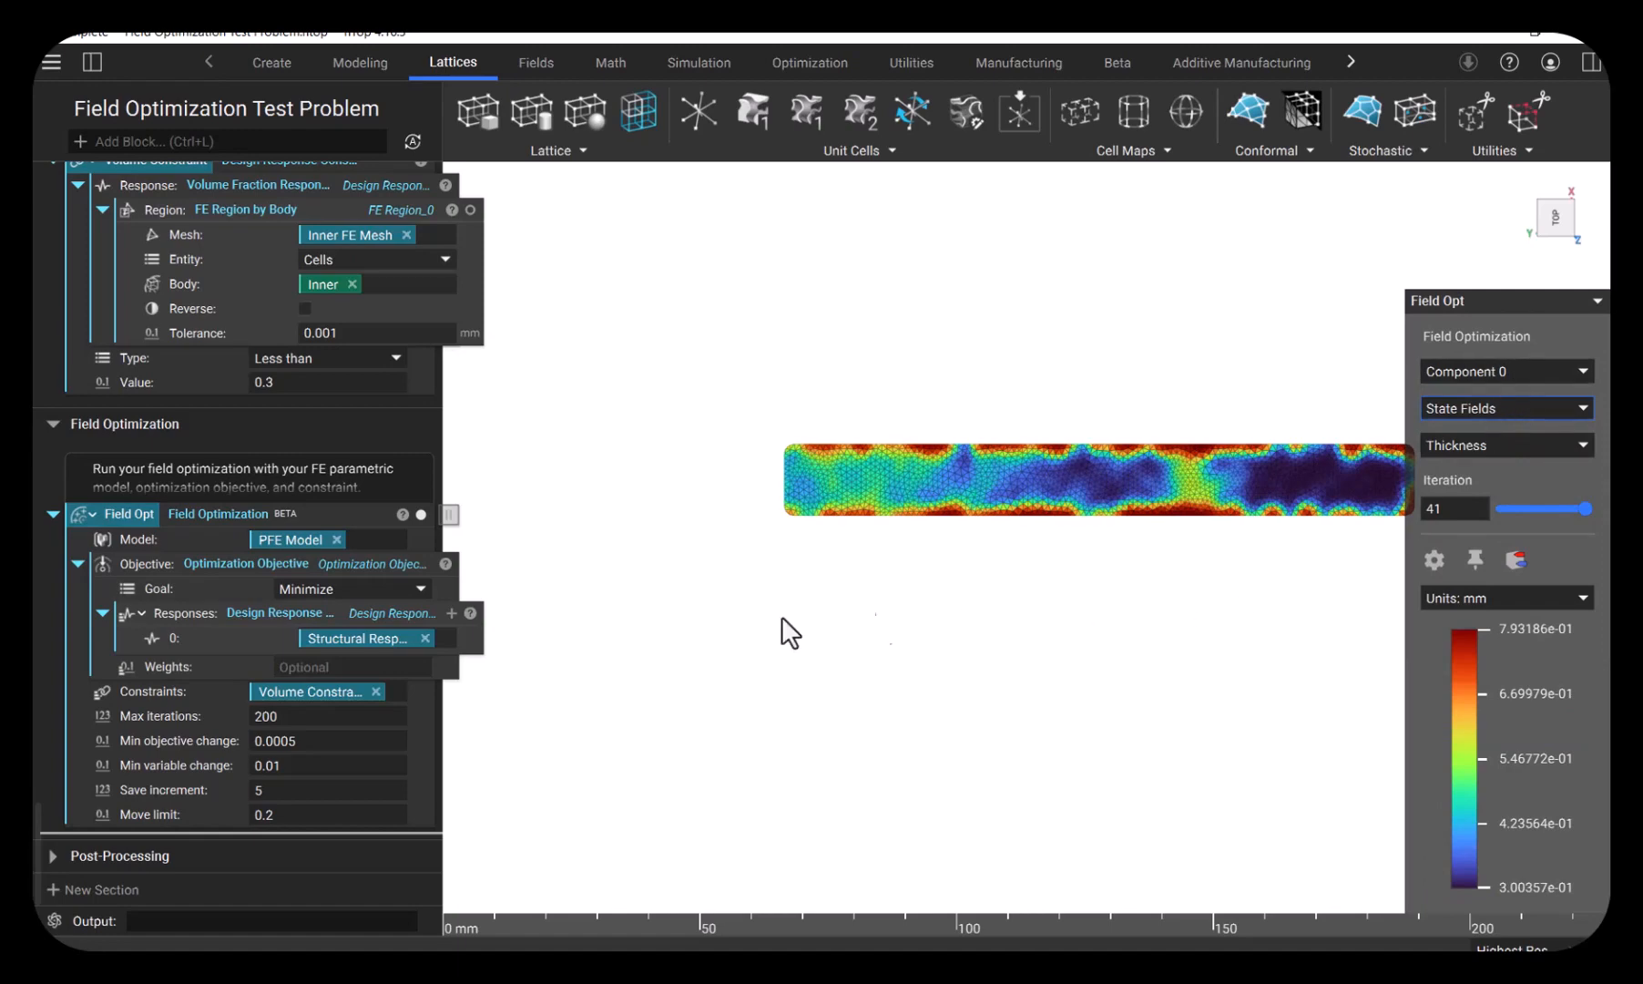
- Expand the Post-Processing section and open Field Opt's properties down to the body list elements of the optimized model's parametric FE components
left_click(54, 857)
scroll(142, 702, "down", 2)
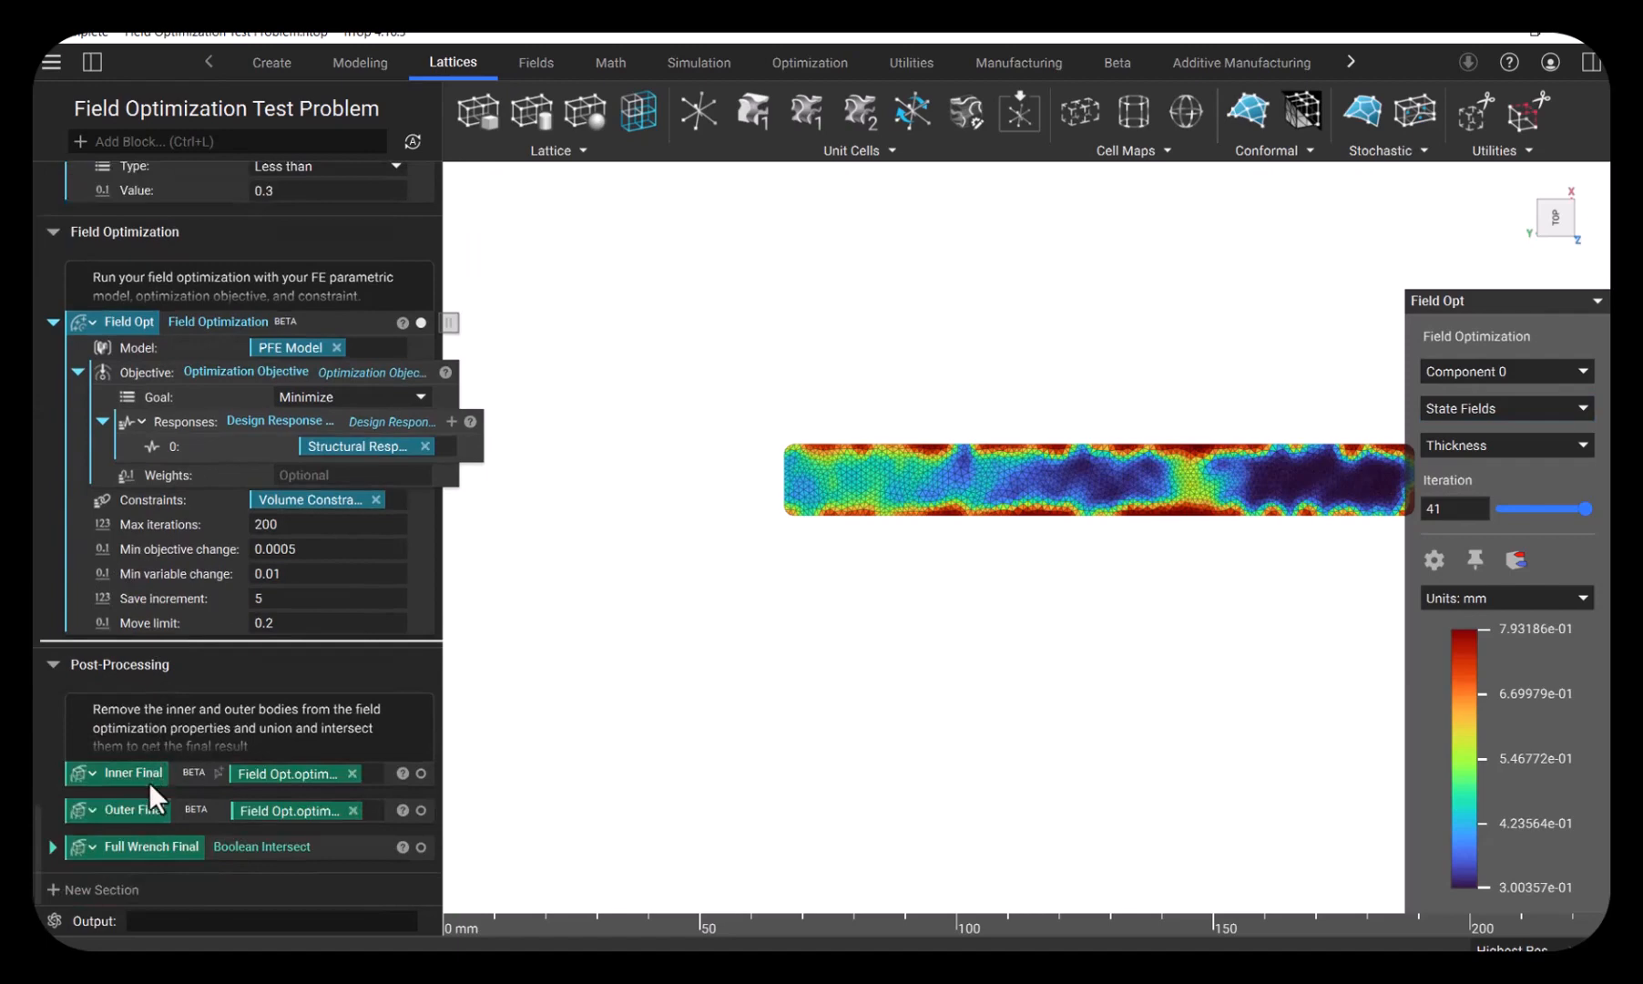
left_click(402, 325)
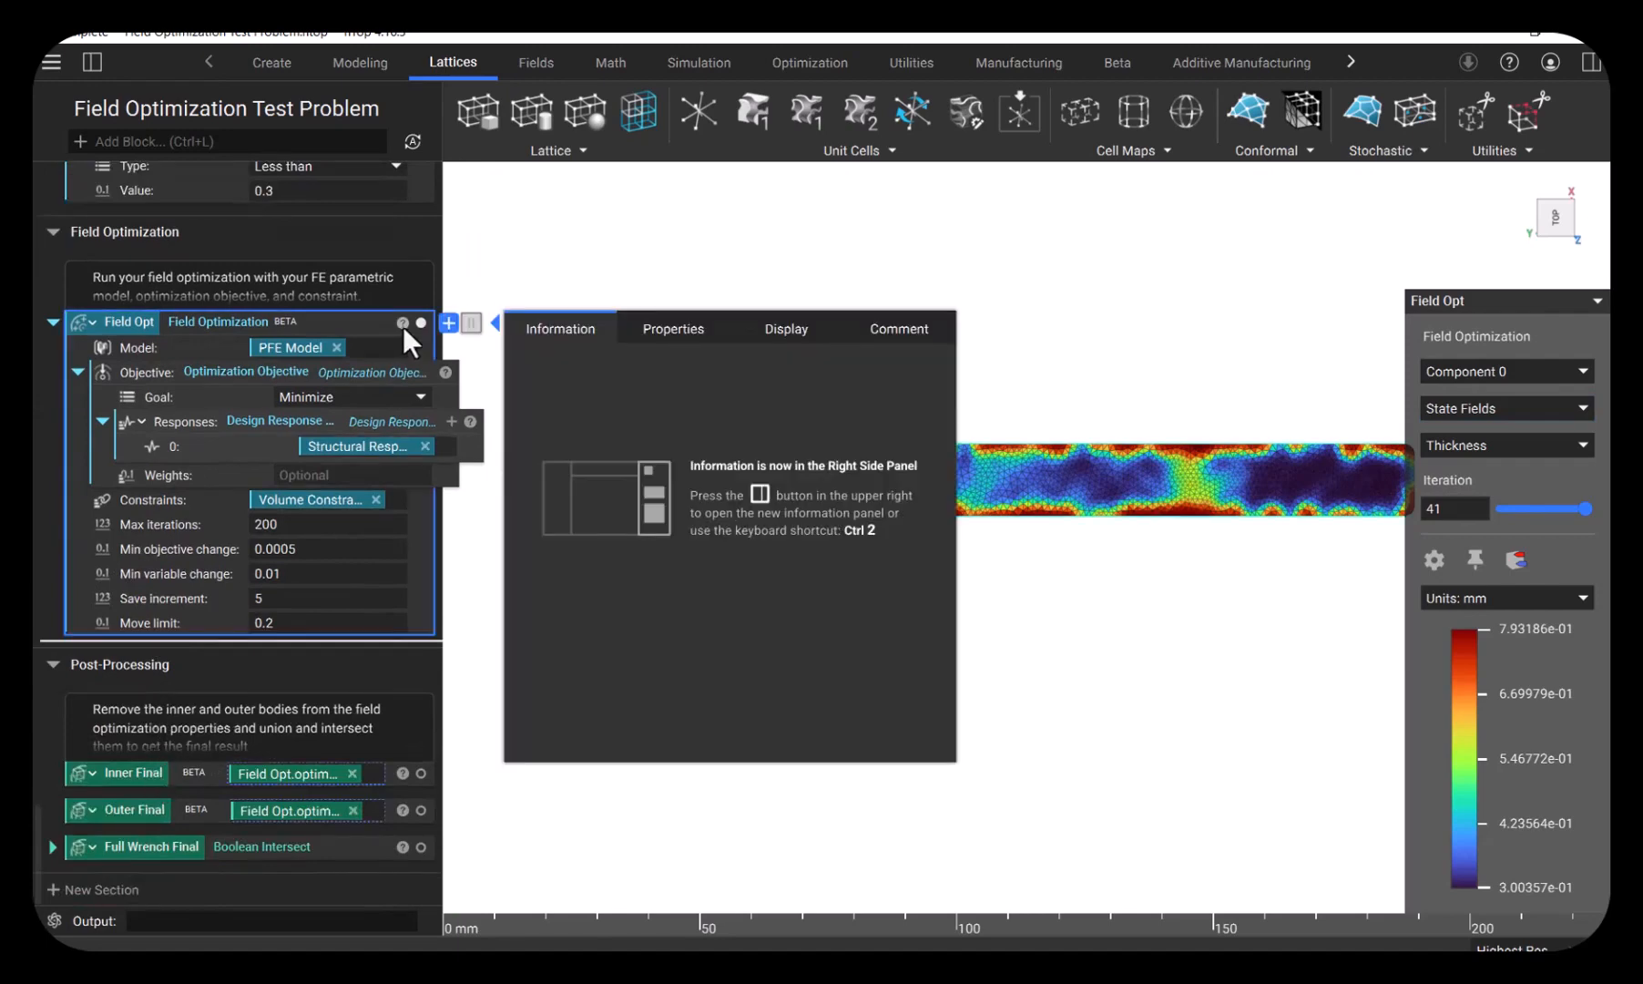
left_click(637, 334)
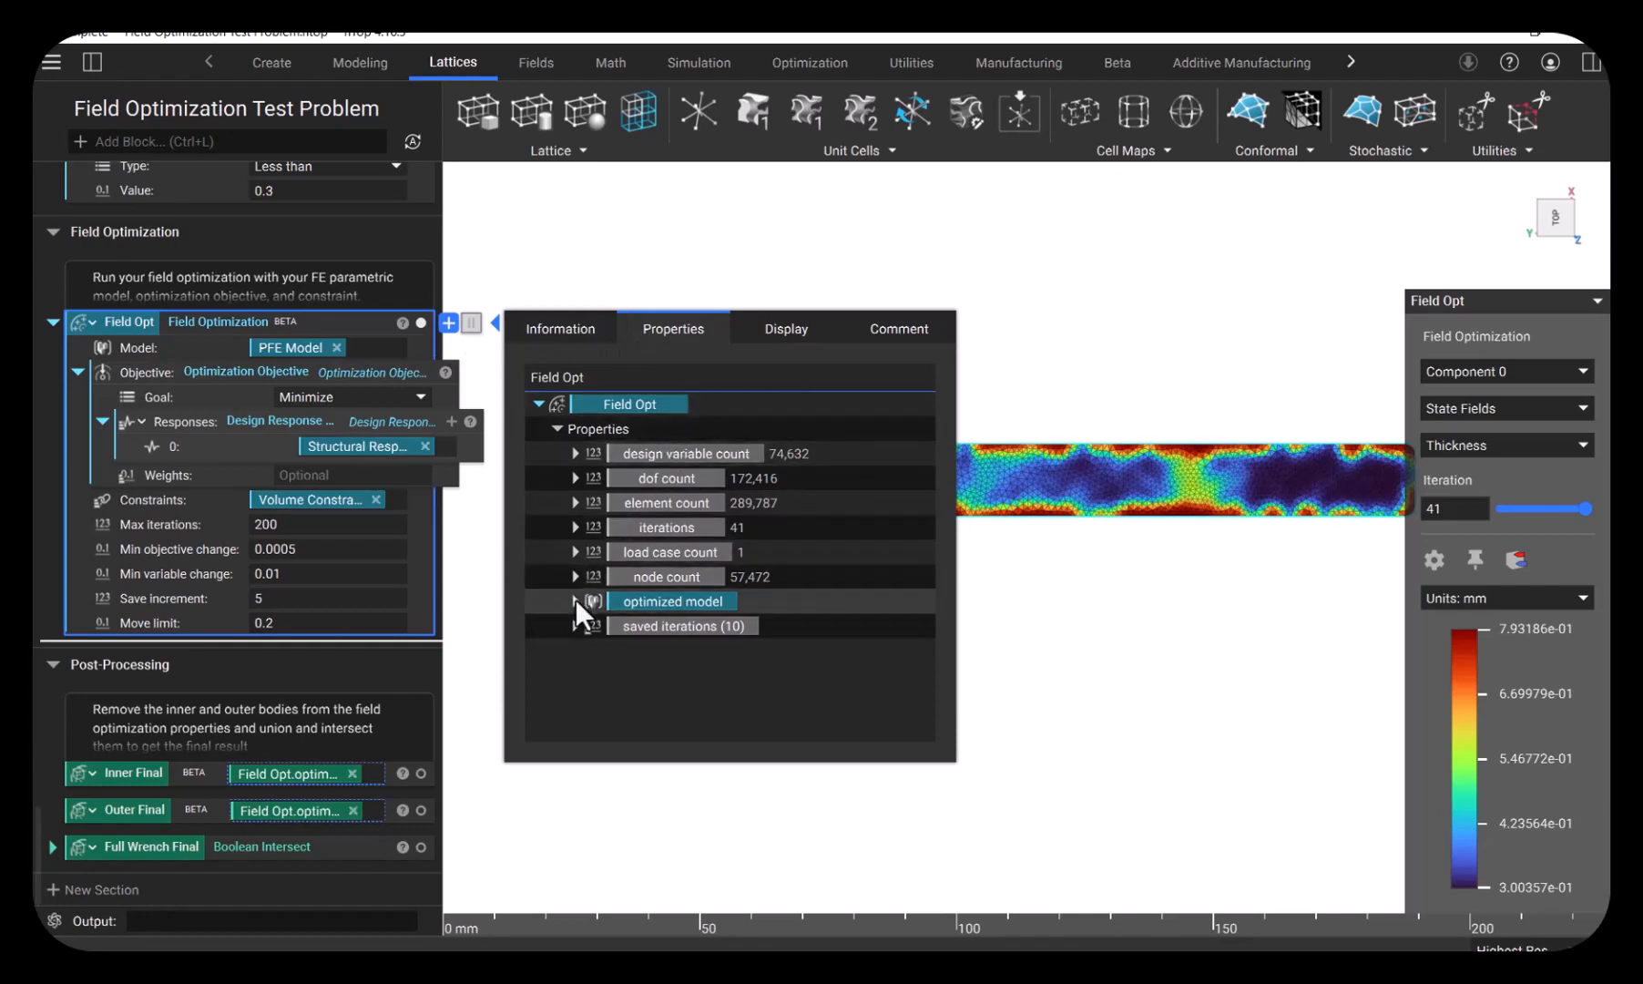
left_click(575, 600)
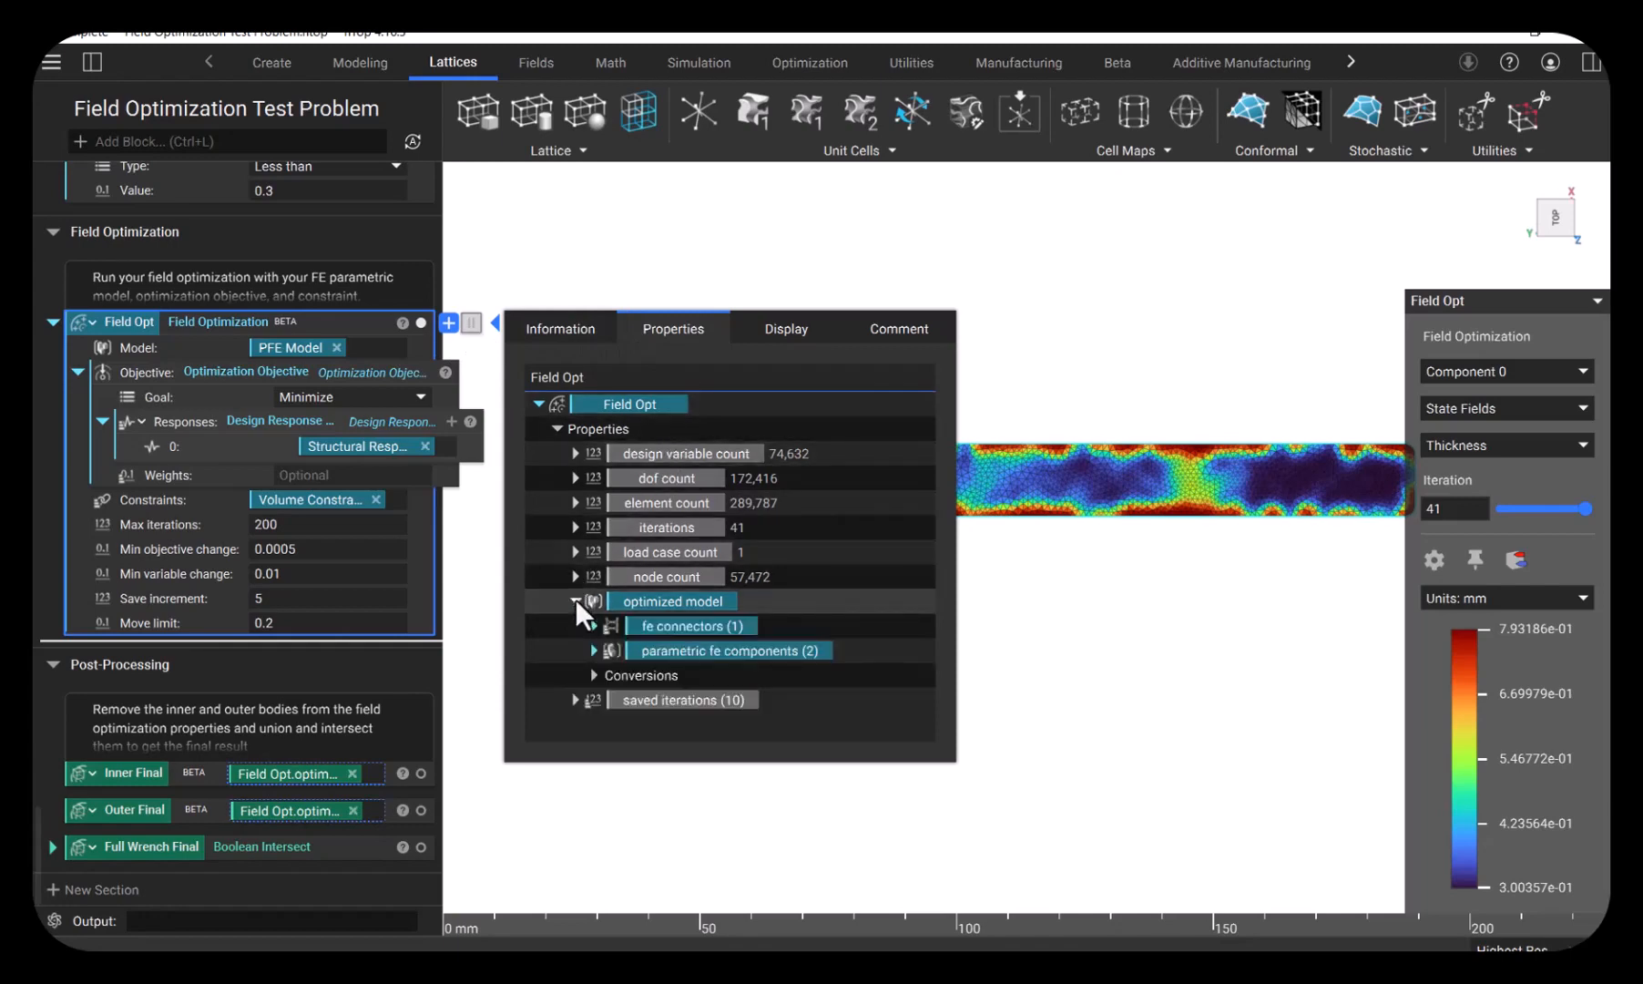
left_click(593, 651)
scroll(608, 638, "down", 1)
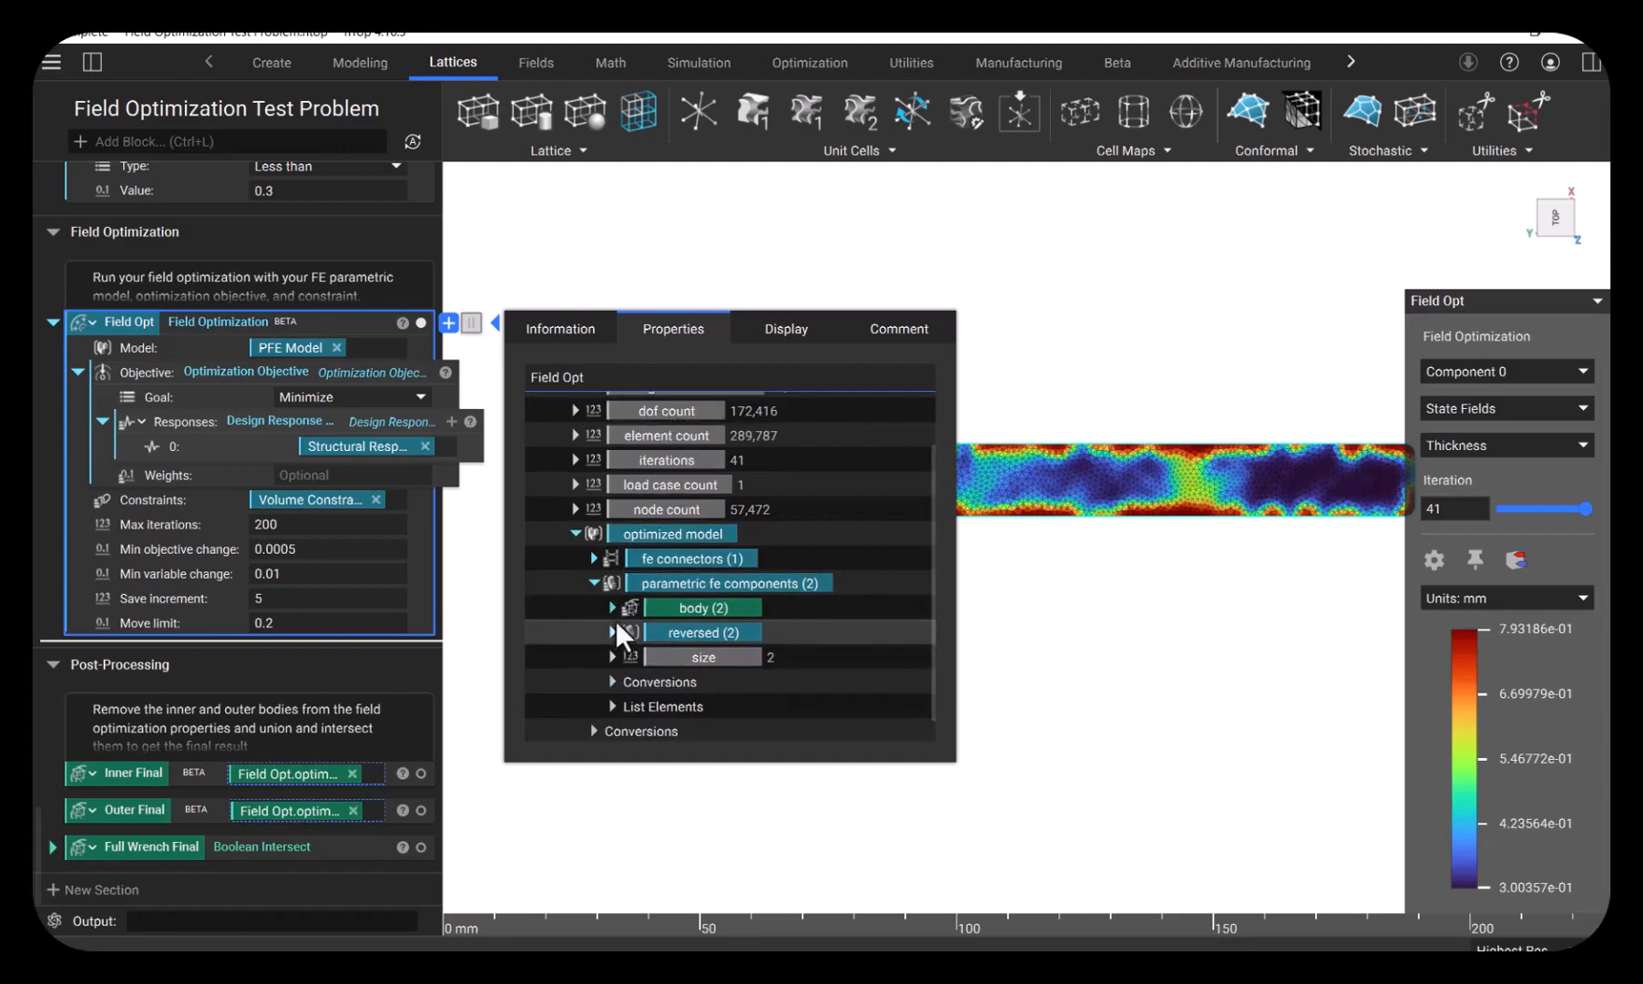
left_click(613, 608)
scroll(618, 629, "down", 1)
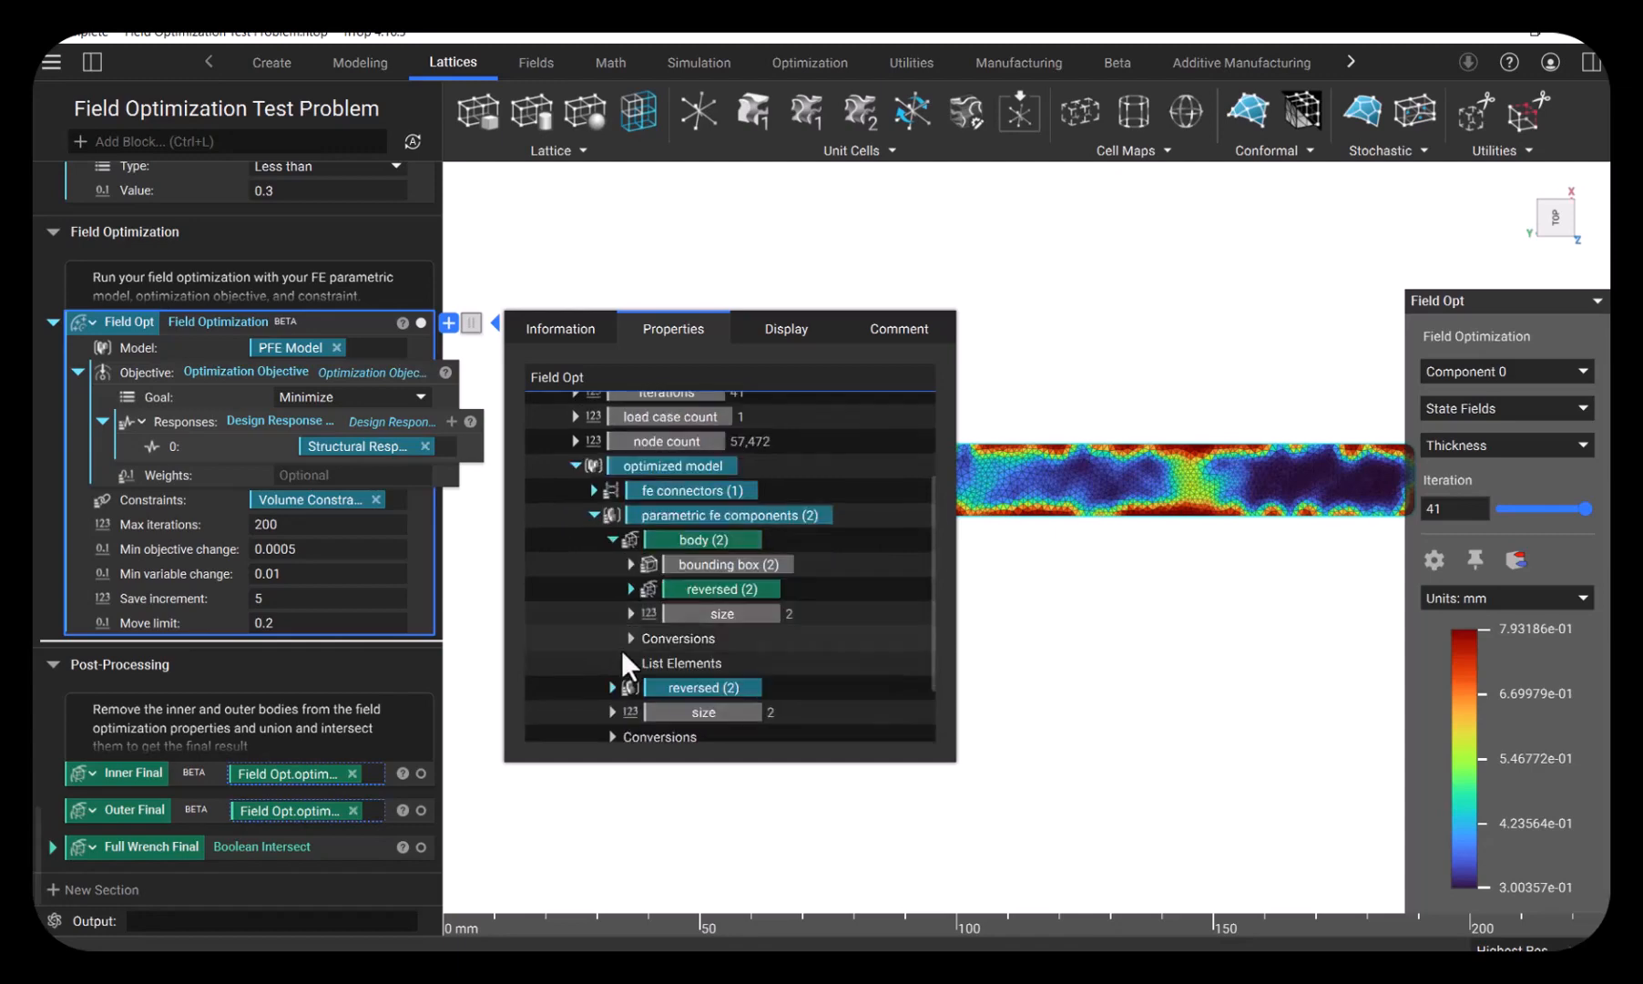
left_click(628, 662)
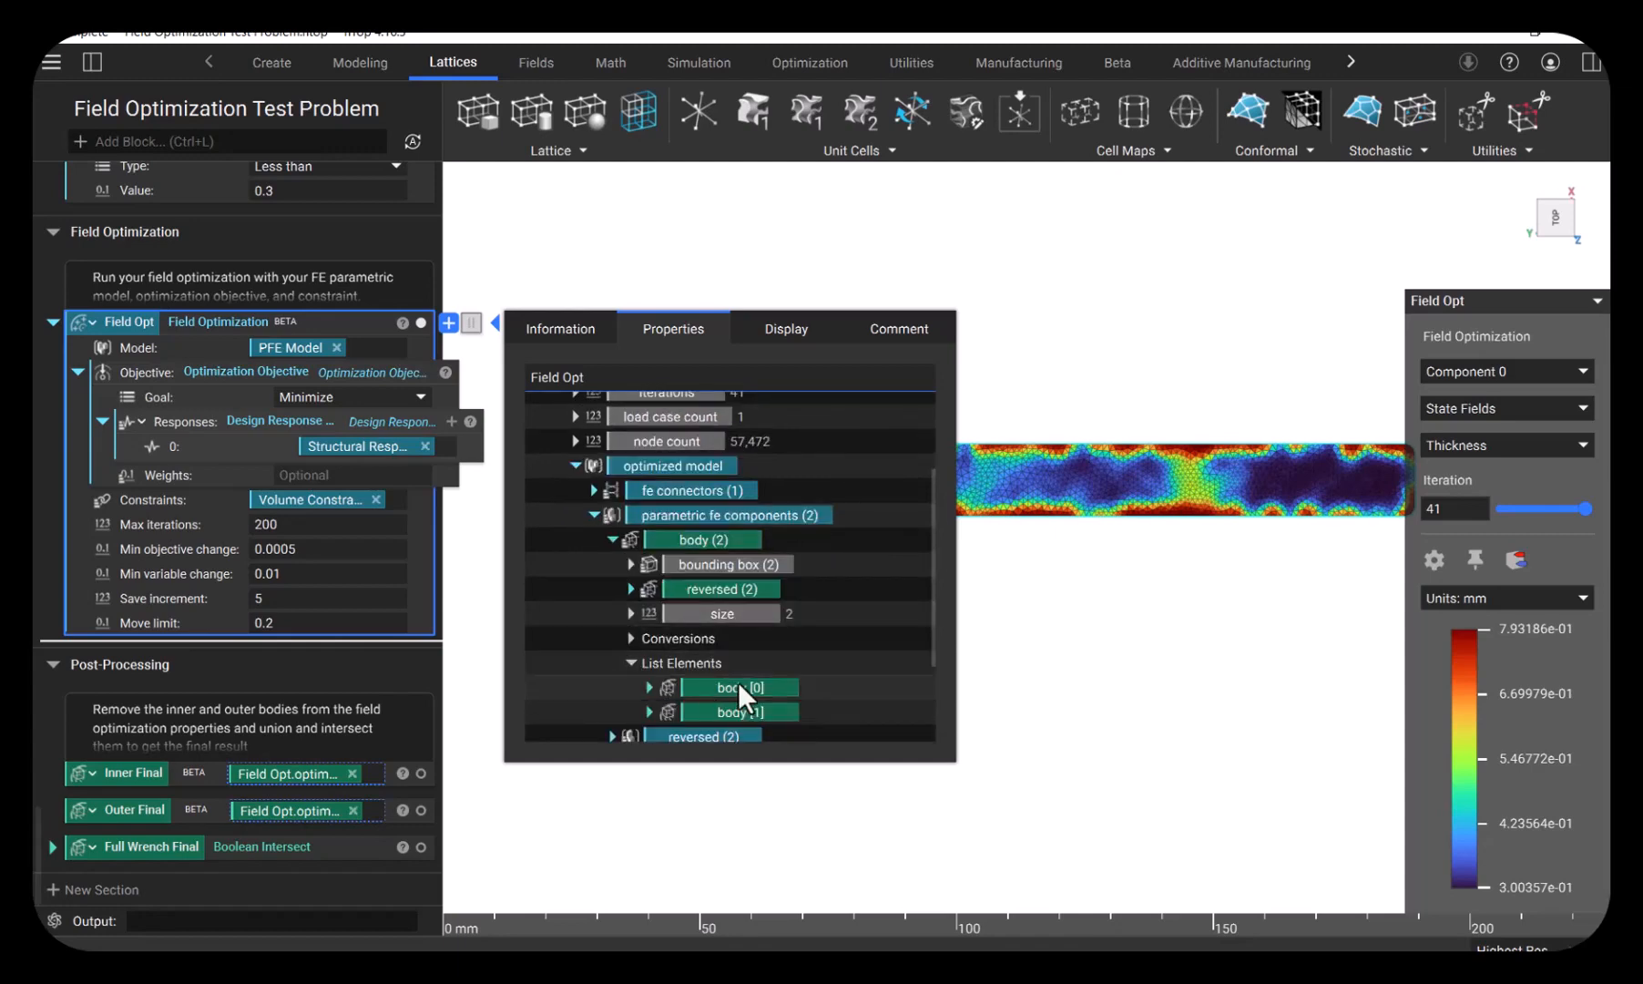
- Isolate the Inner Final body and then the Outer Final body for inspection
left_click(137, 772)
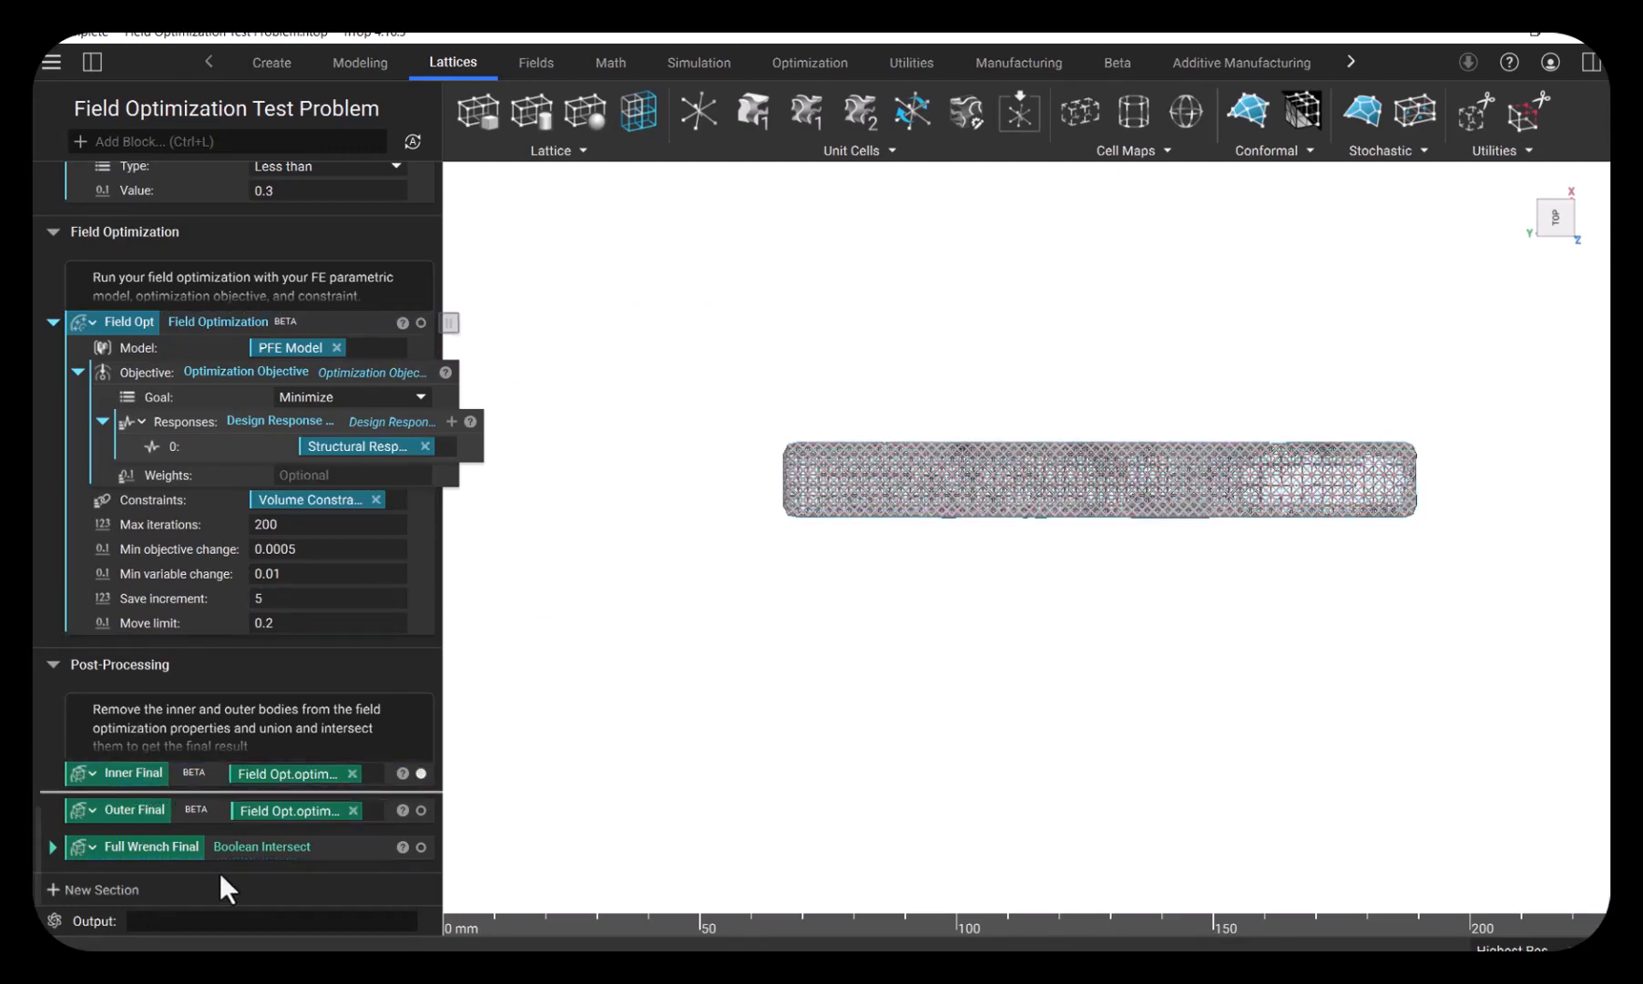
left_click(148, 813)
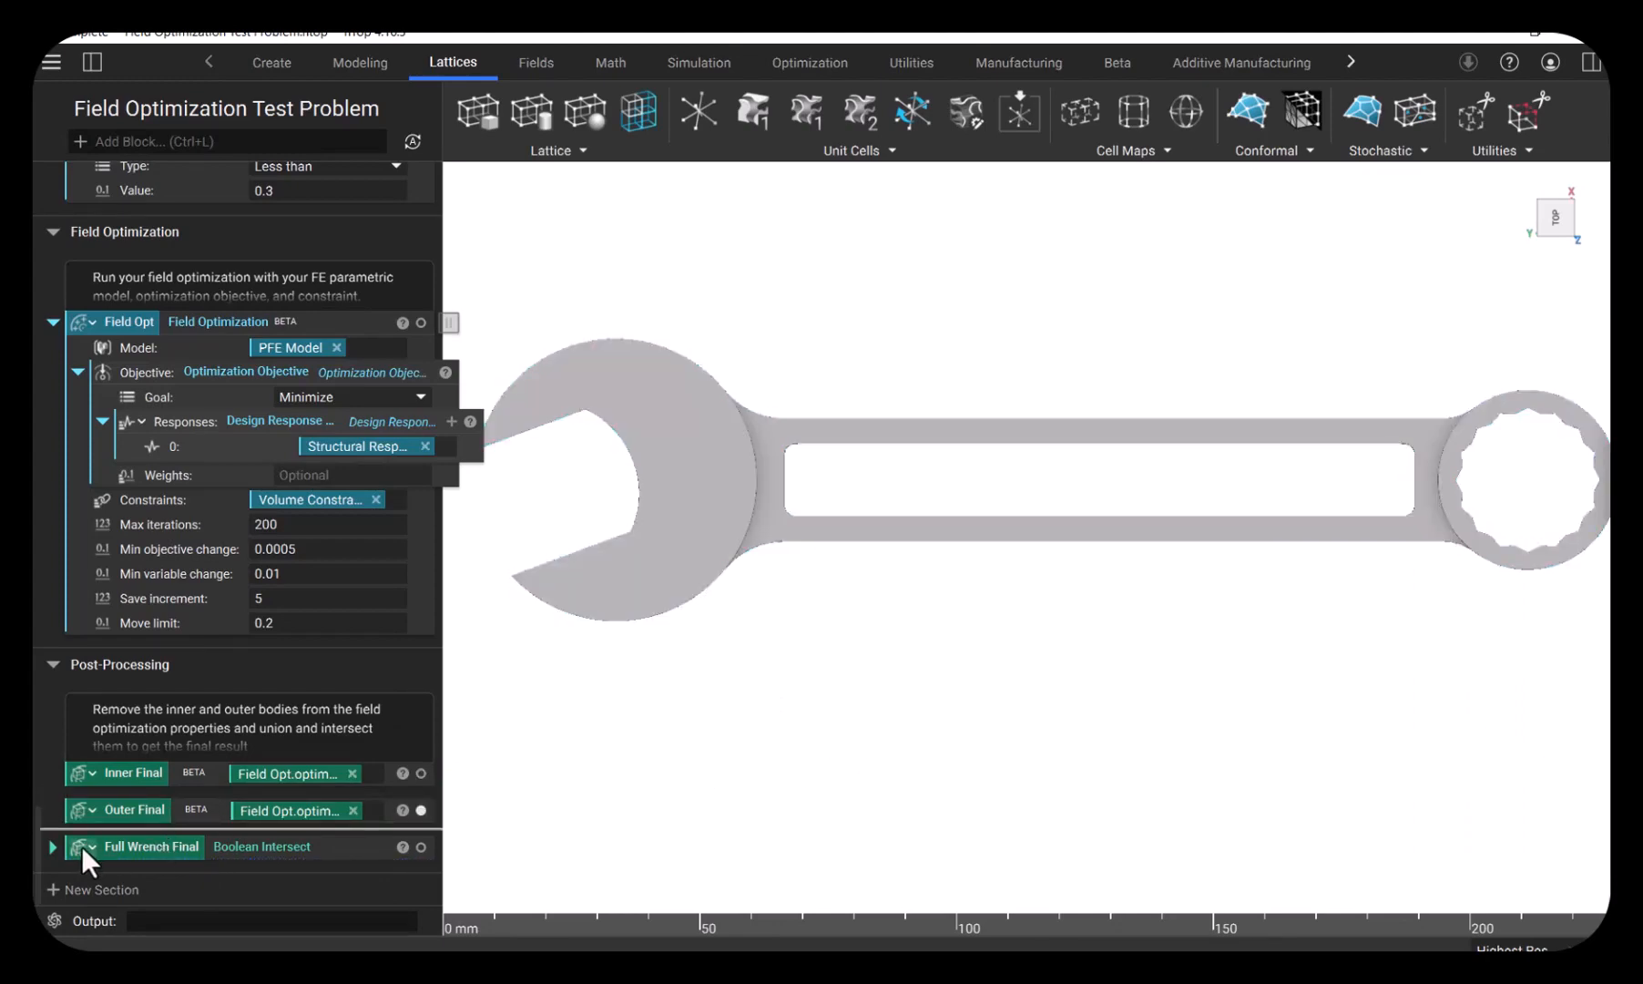
- Expand the Full Wrench Final block, isolate its nested Boolean Union, and isolate the complete Boolean Intersect to inspect the final wrench
left_click(53, 847)
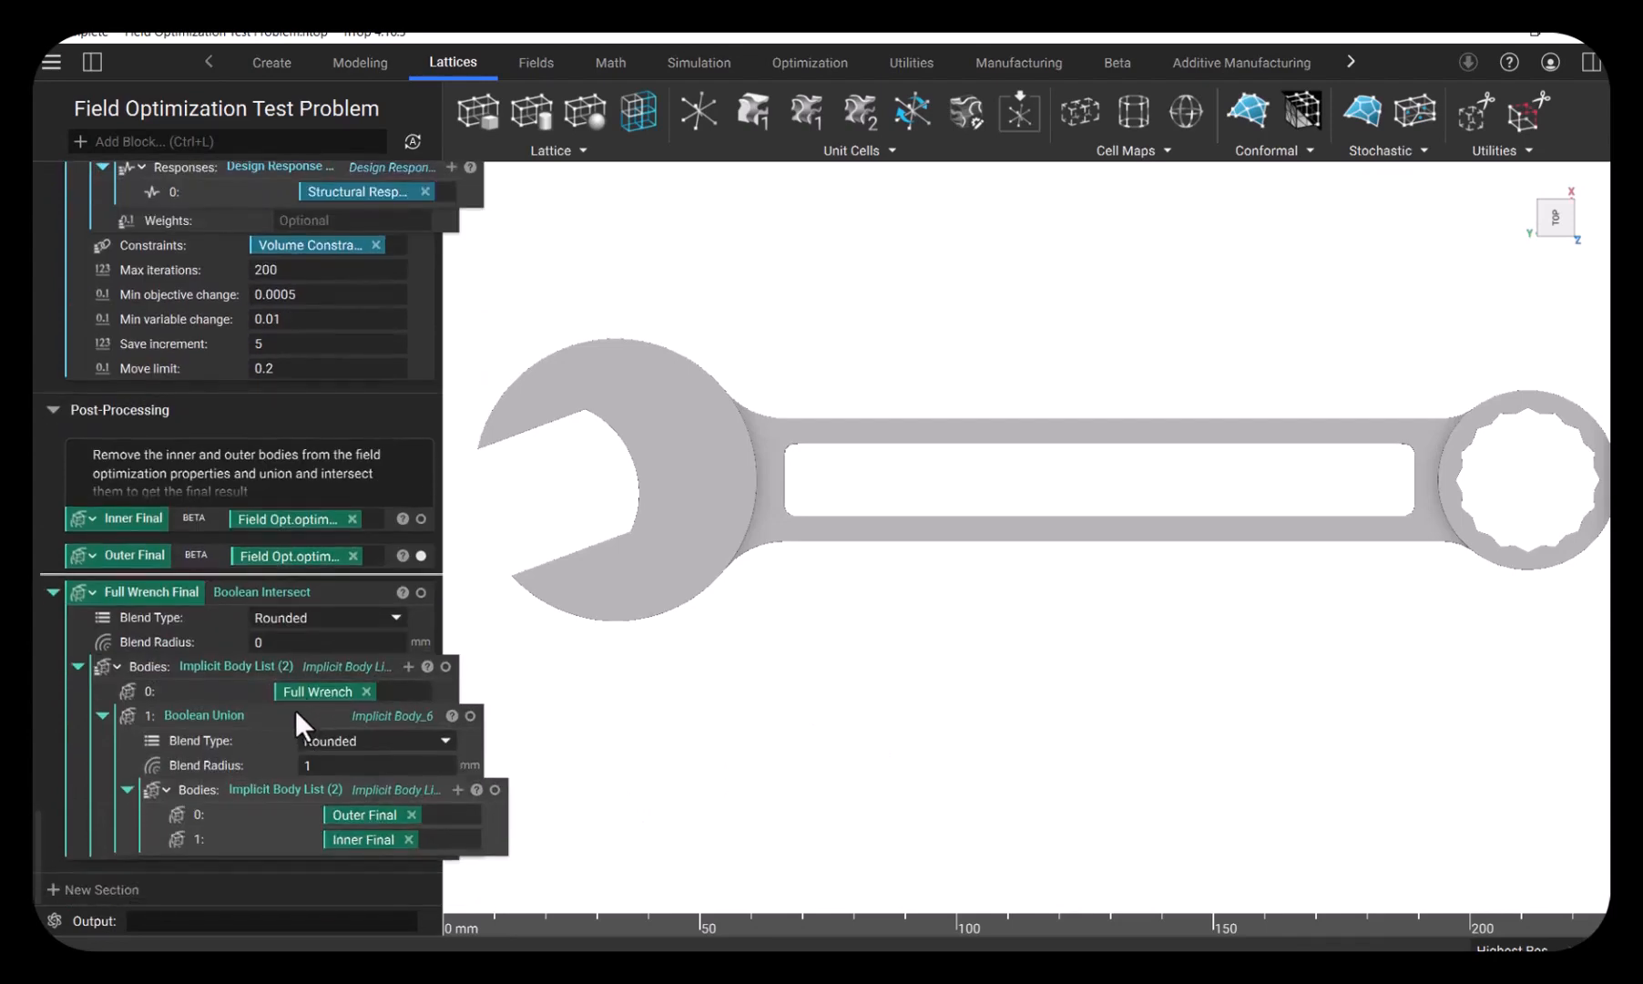
left_click(470, 715)
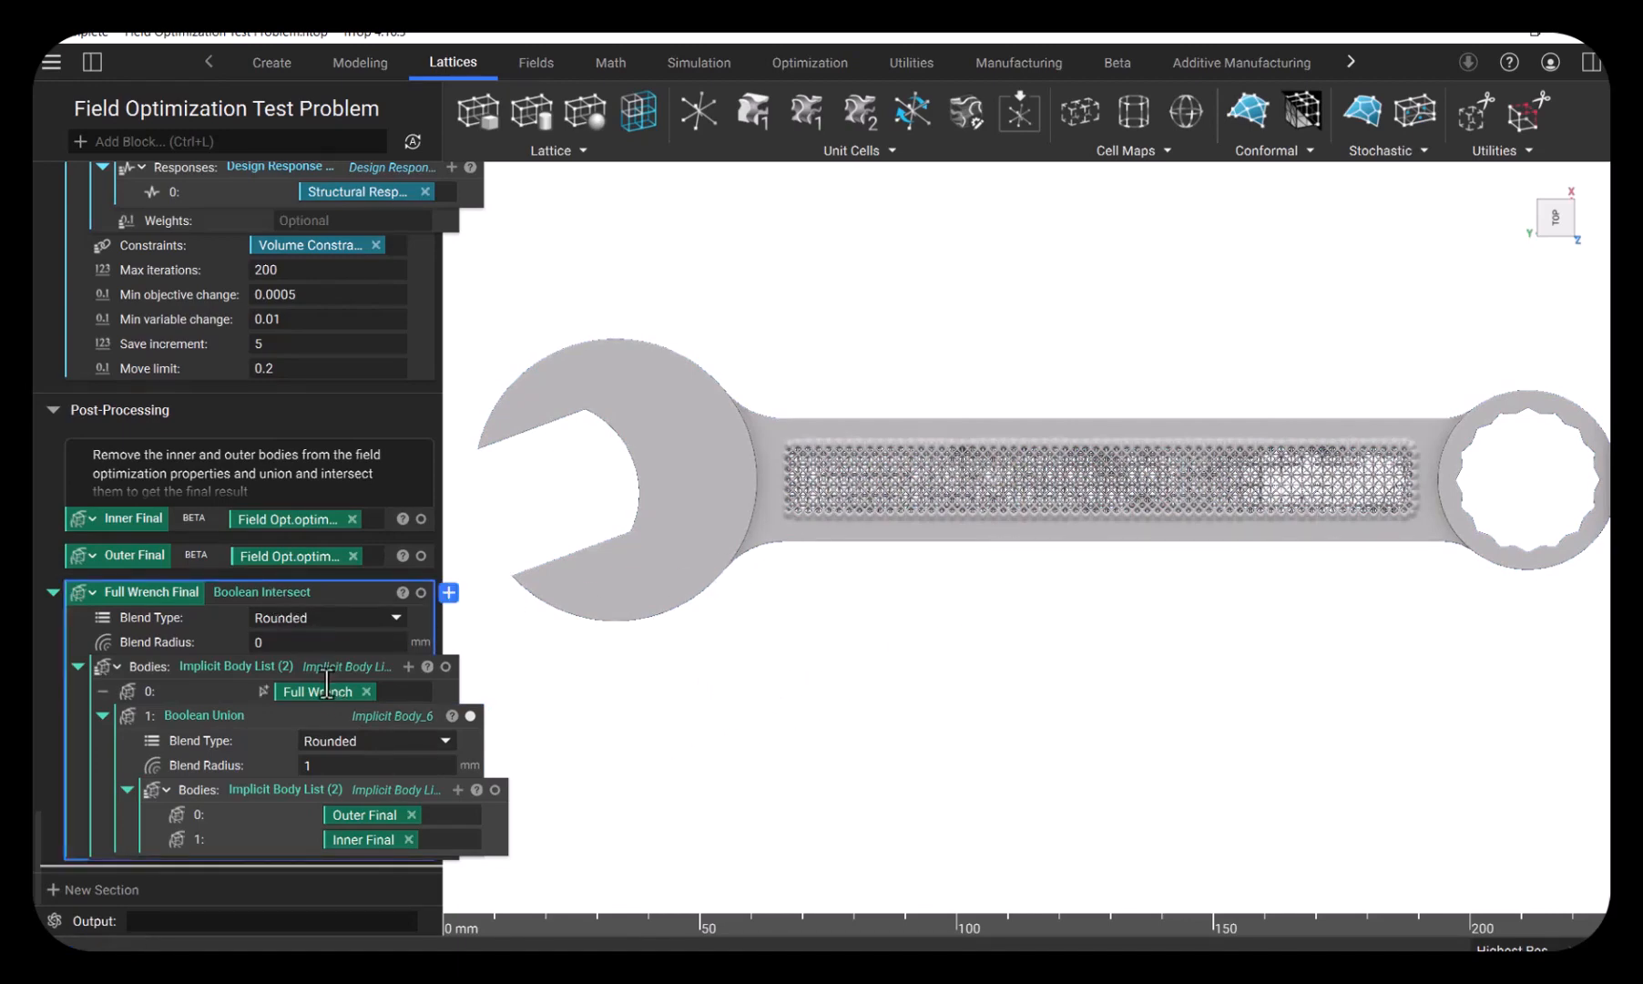
key("i")
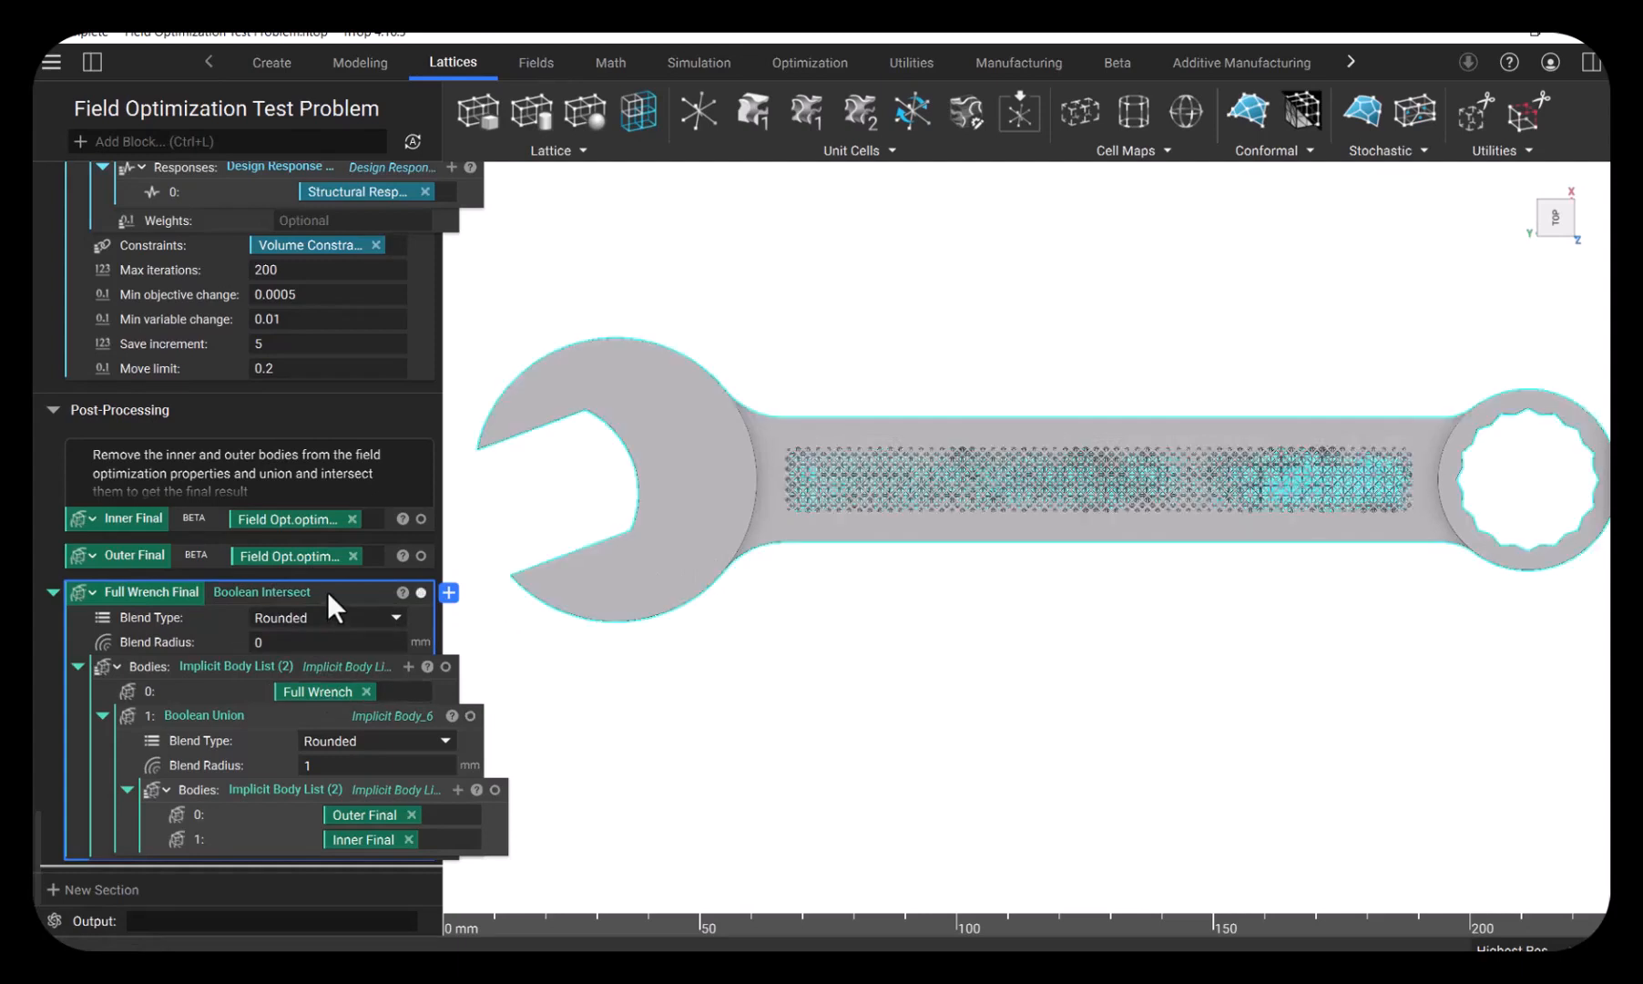
scroll(906, 663, "down", 1)
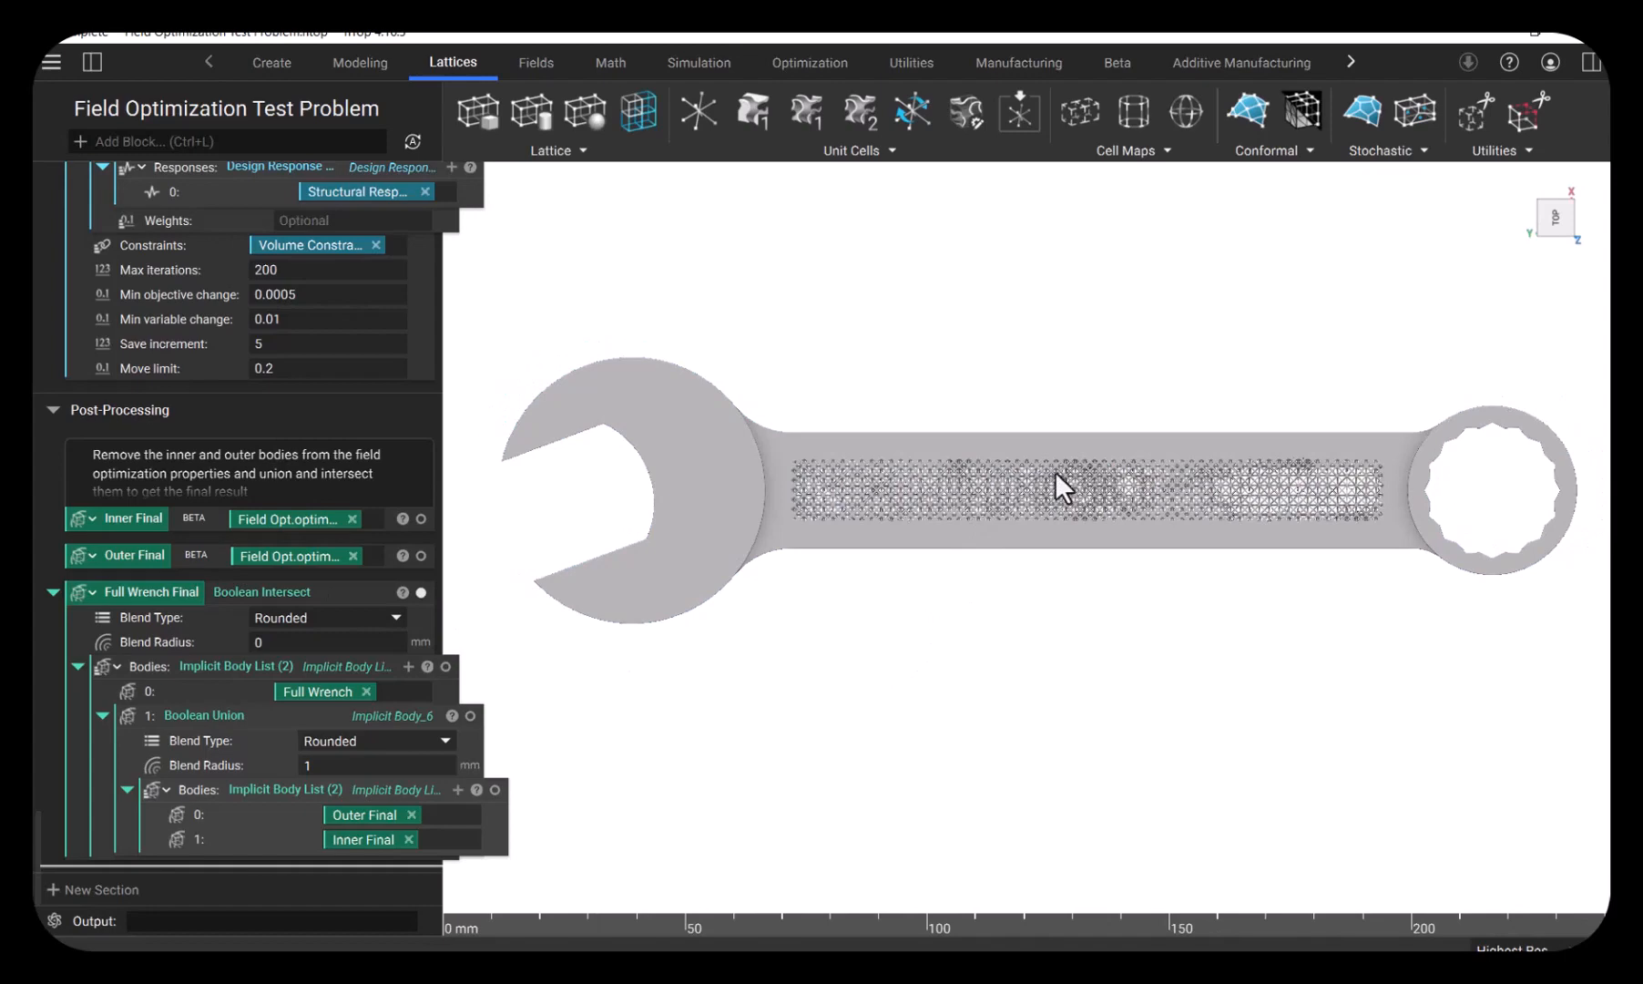
middle_click_drag(1056, 471, 981, 458)
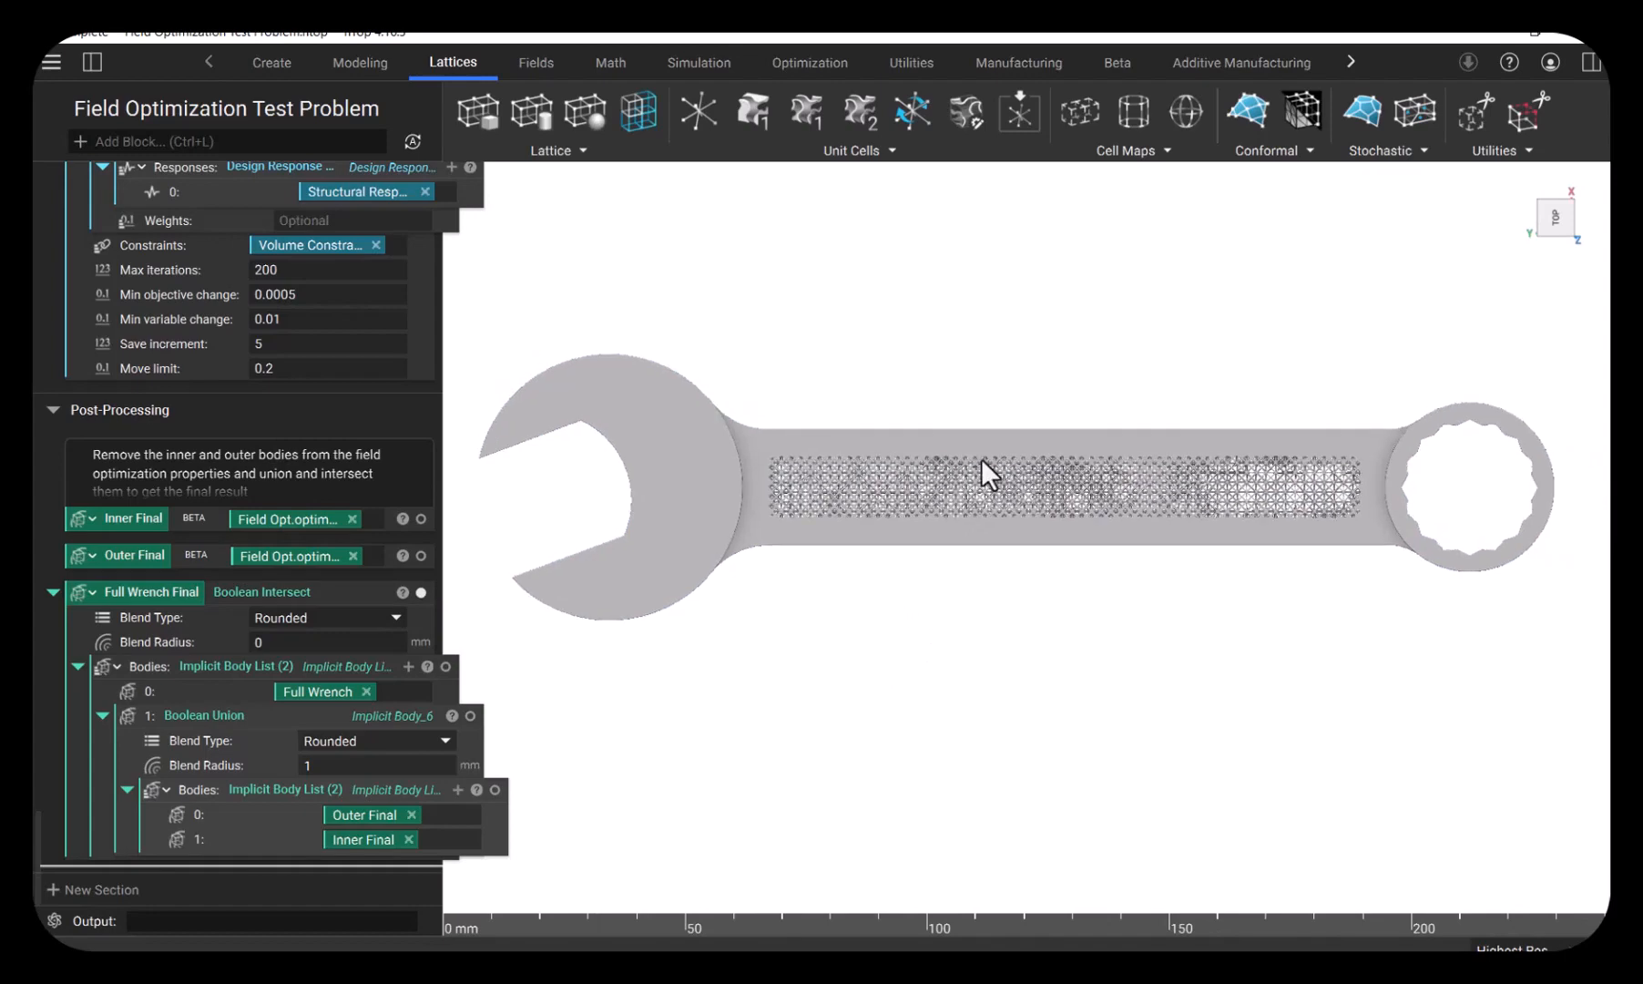